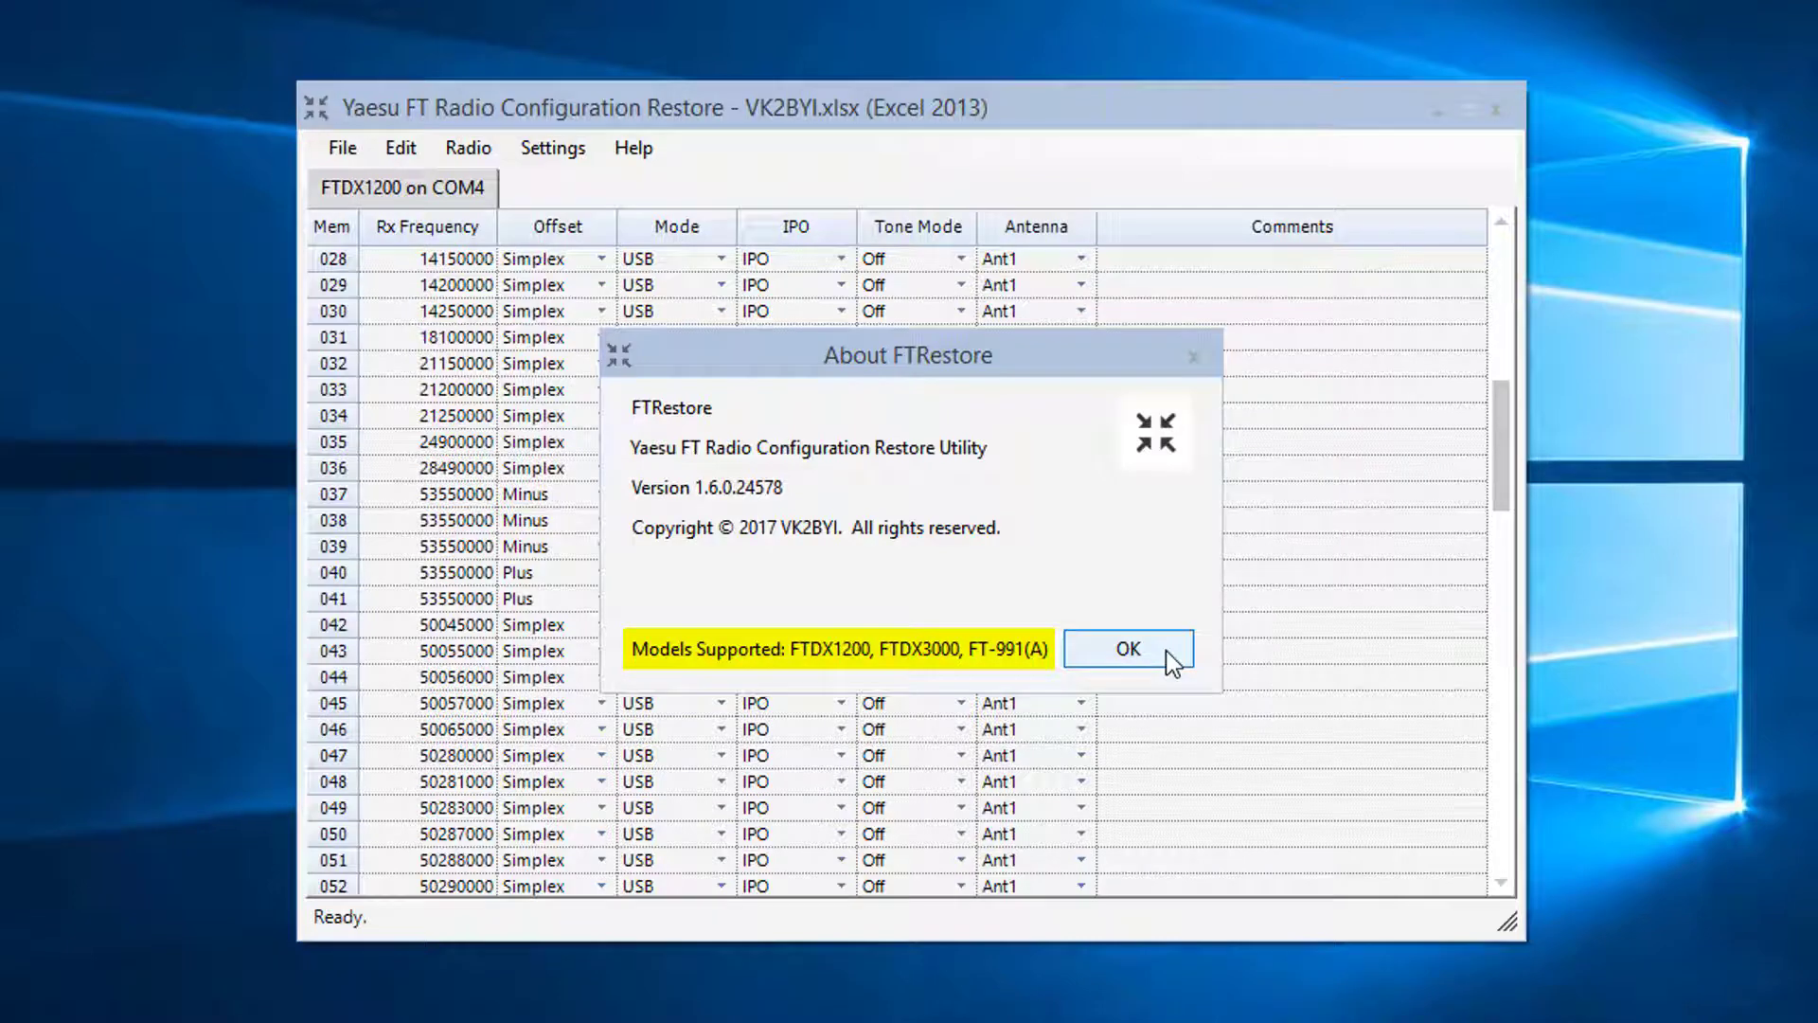
Close the About box, examine the radio commands in the Menu Settings window, and exit that window.
{"action": "left_click", "coordinate": [1167, 650]}
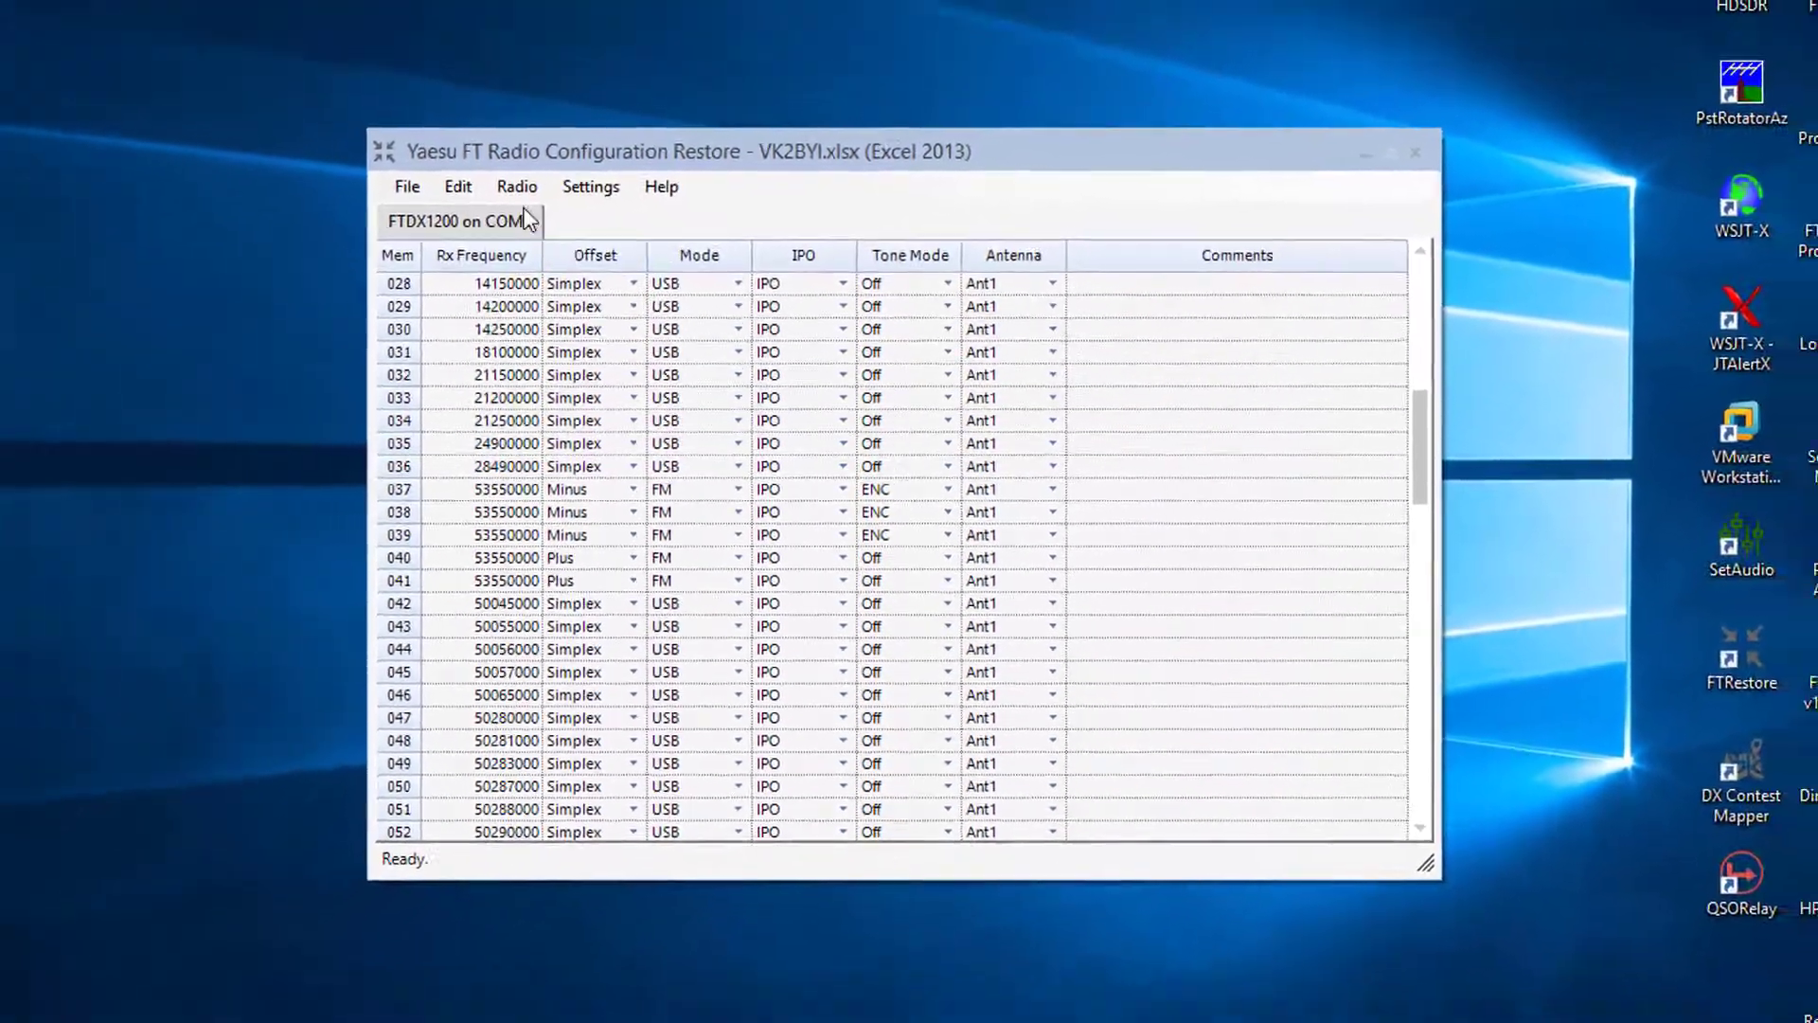
{"action": "left_click", "coordinate": [493, 167]}
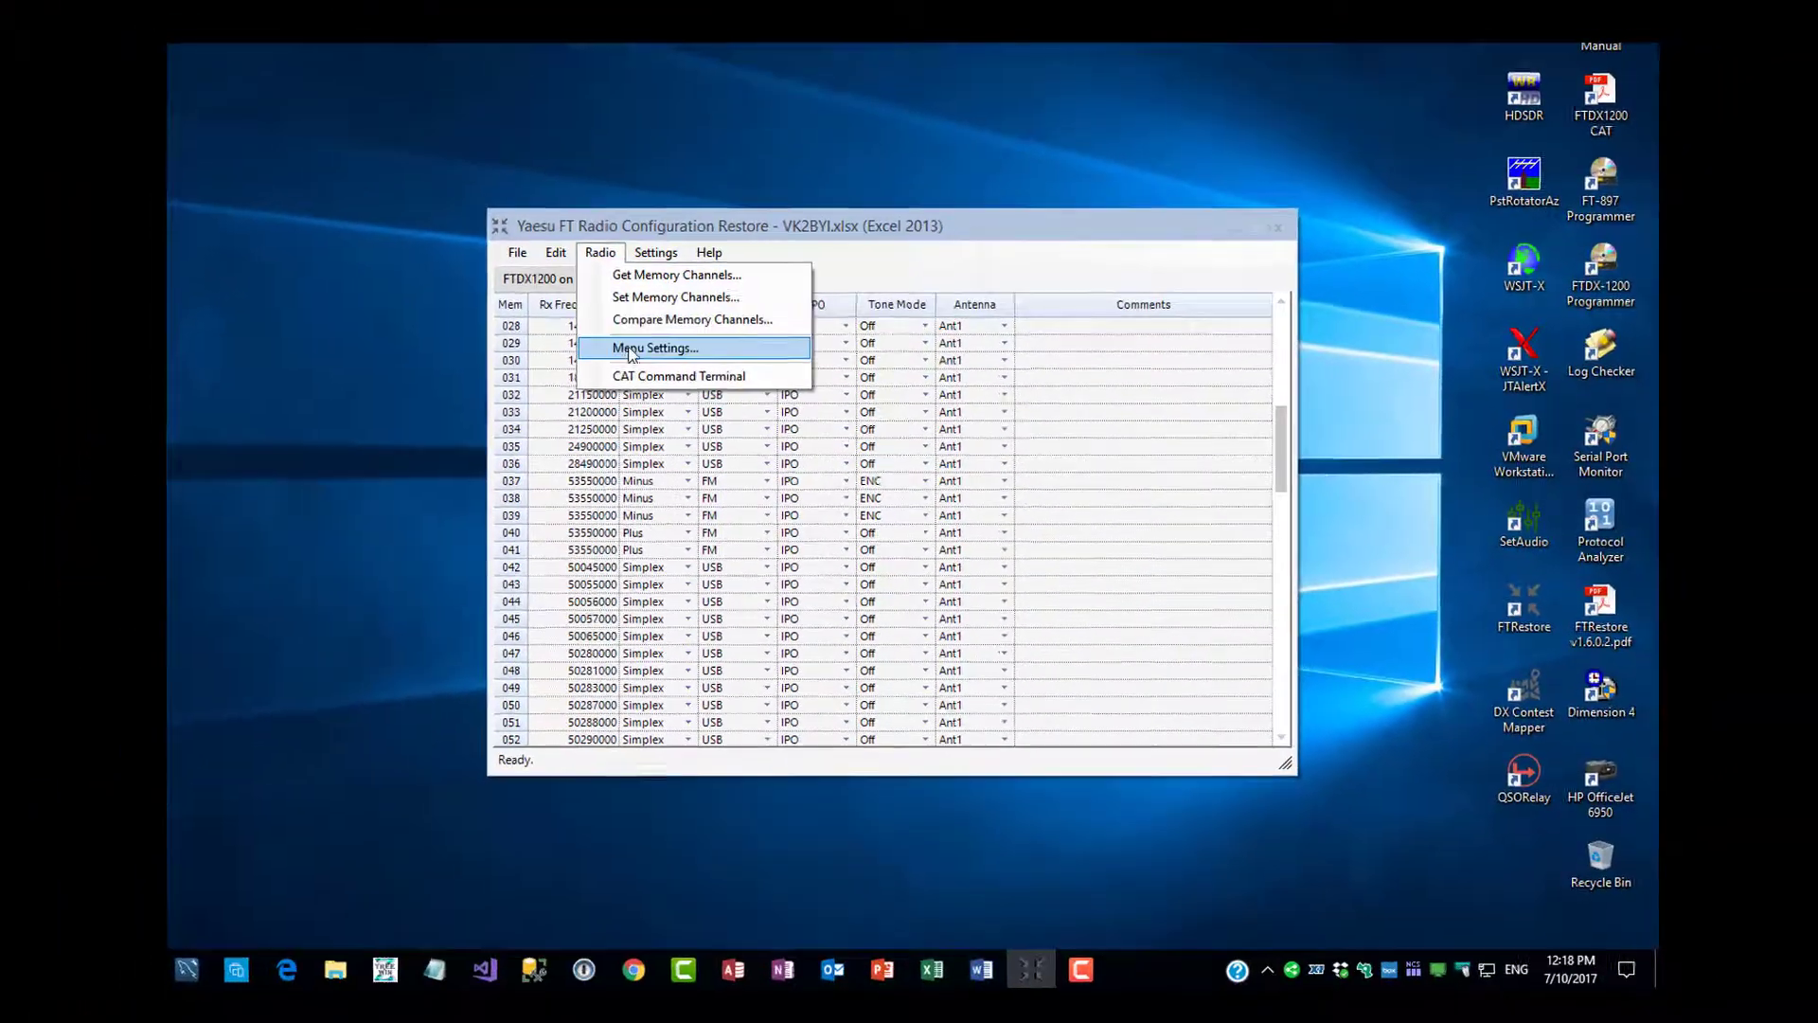
{"action": "left_click", "coordinate": [630, 350]}
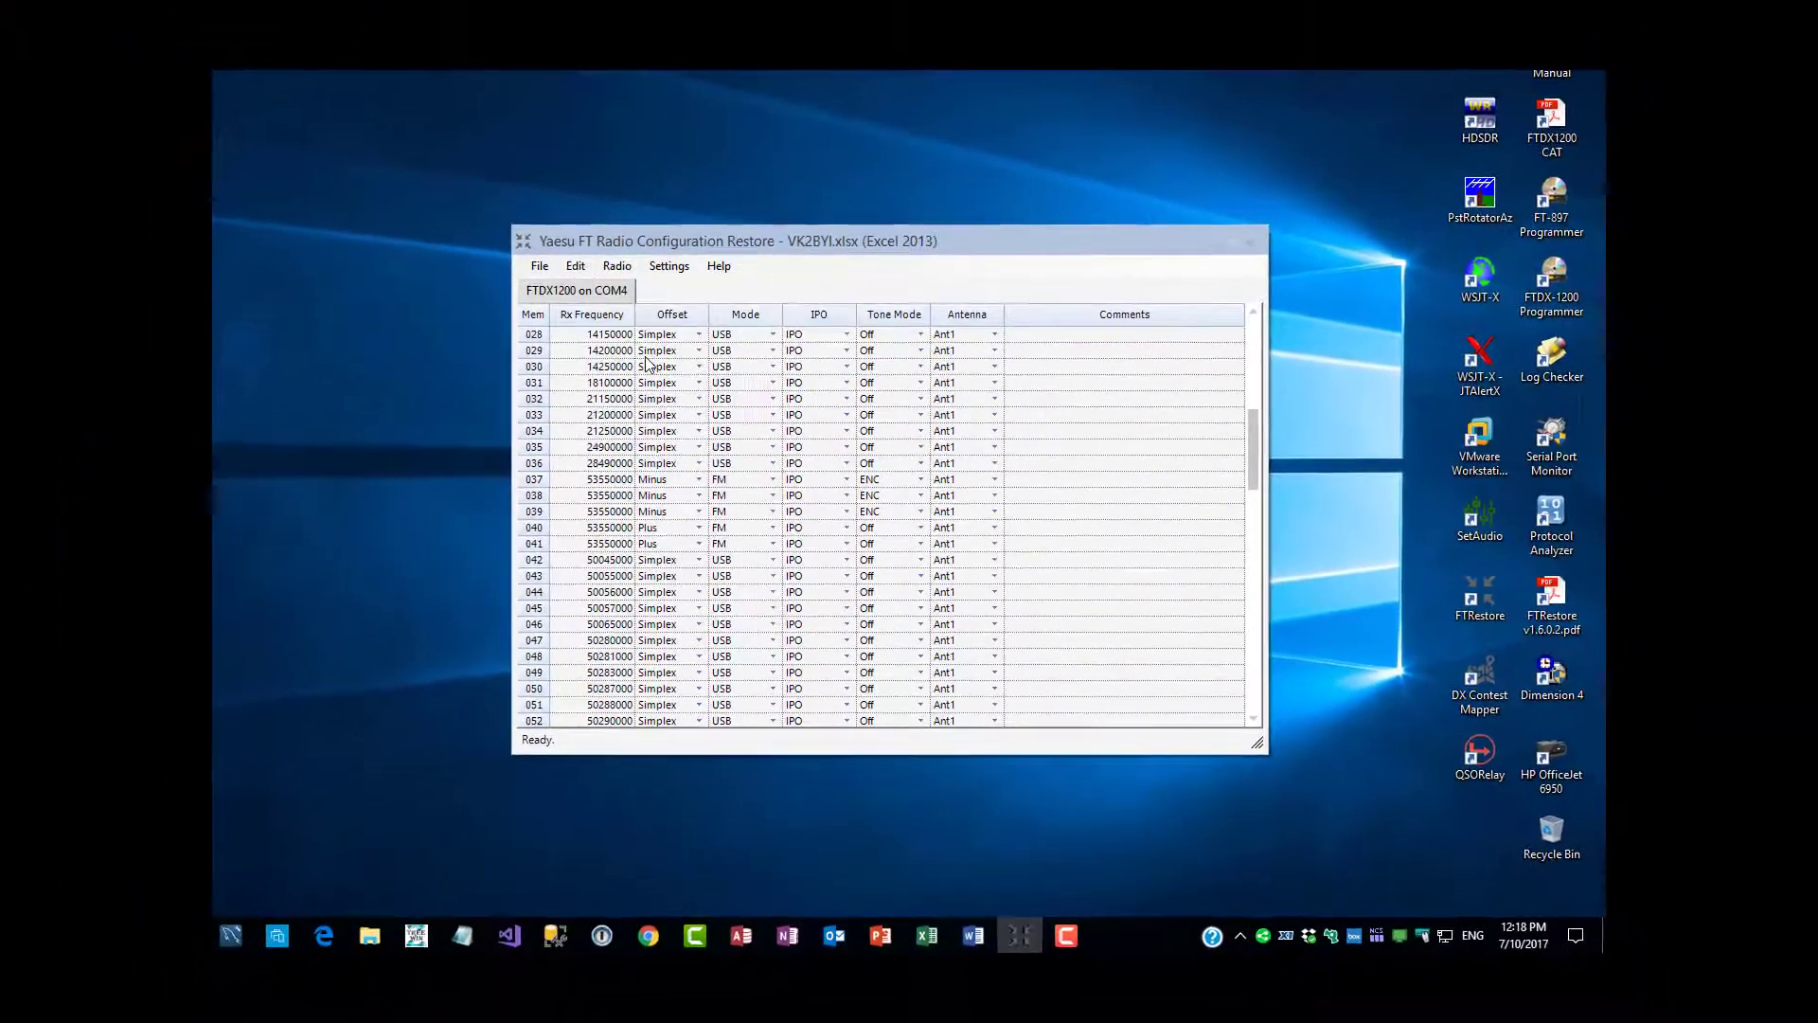
{"action": "left_click", "coordinate": [745, 359]}
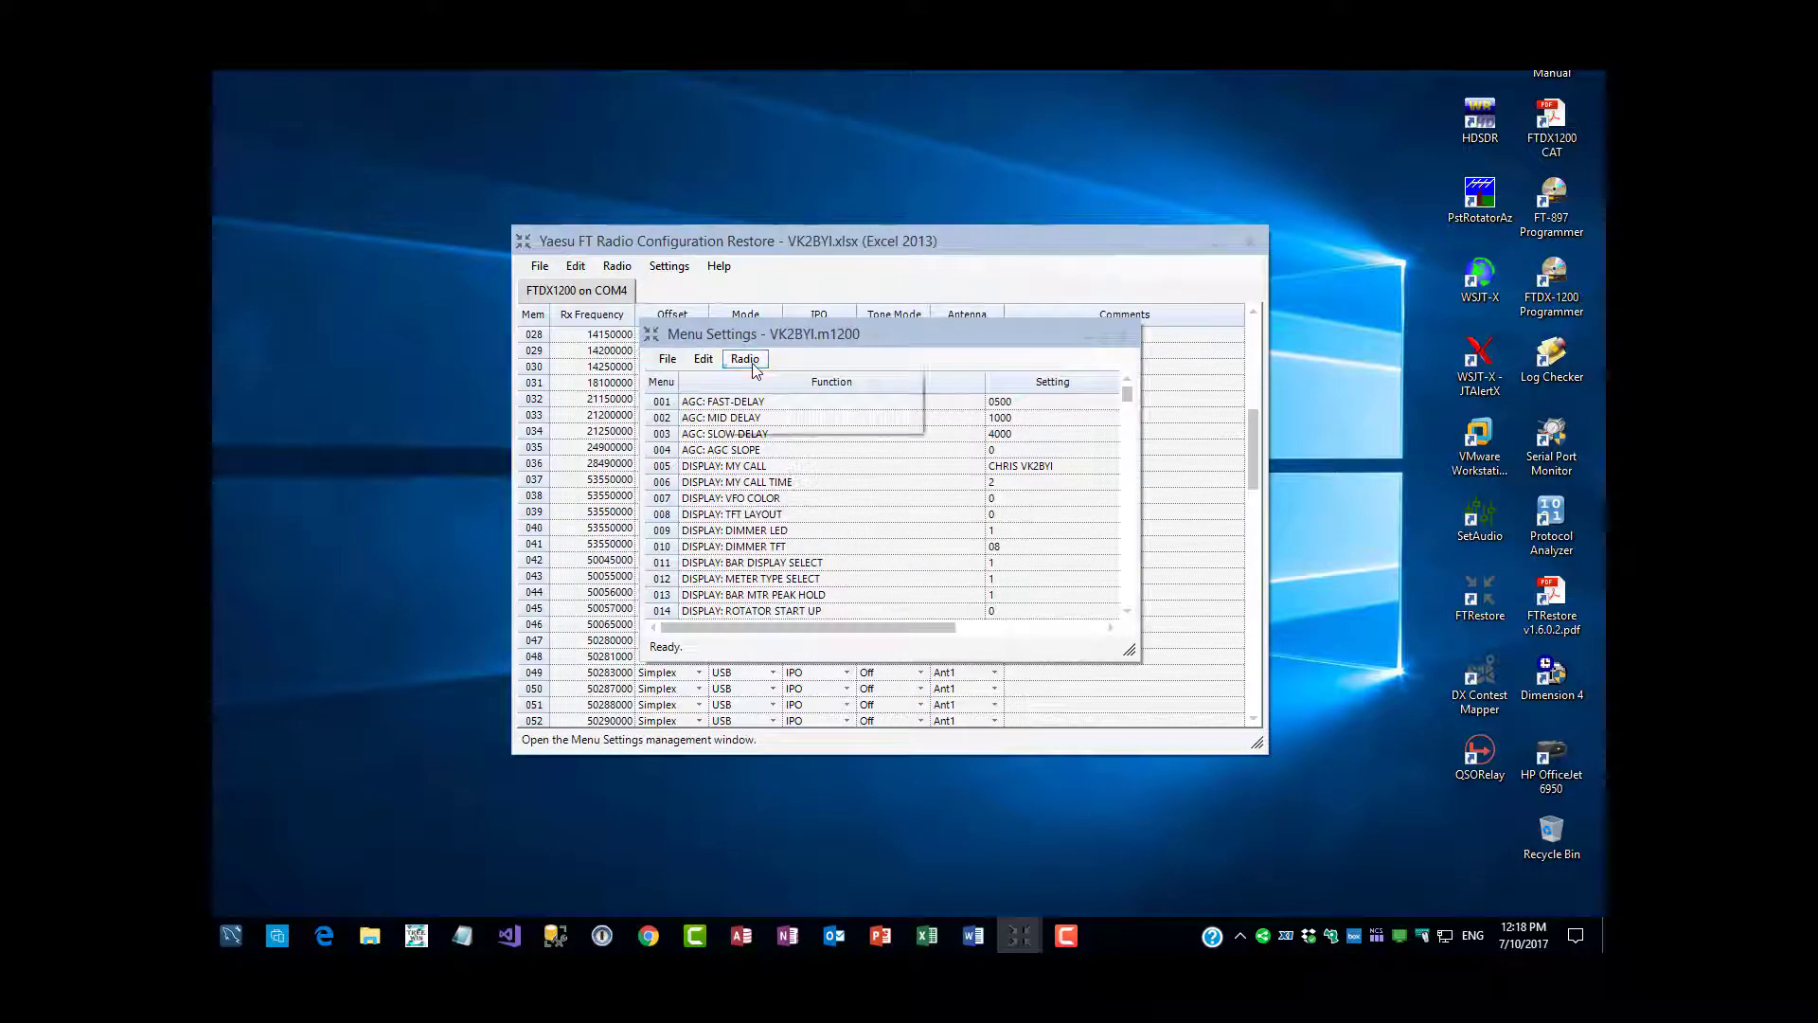
{"action": "left_click", "coordinate": [774, 401]}
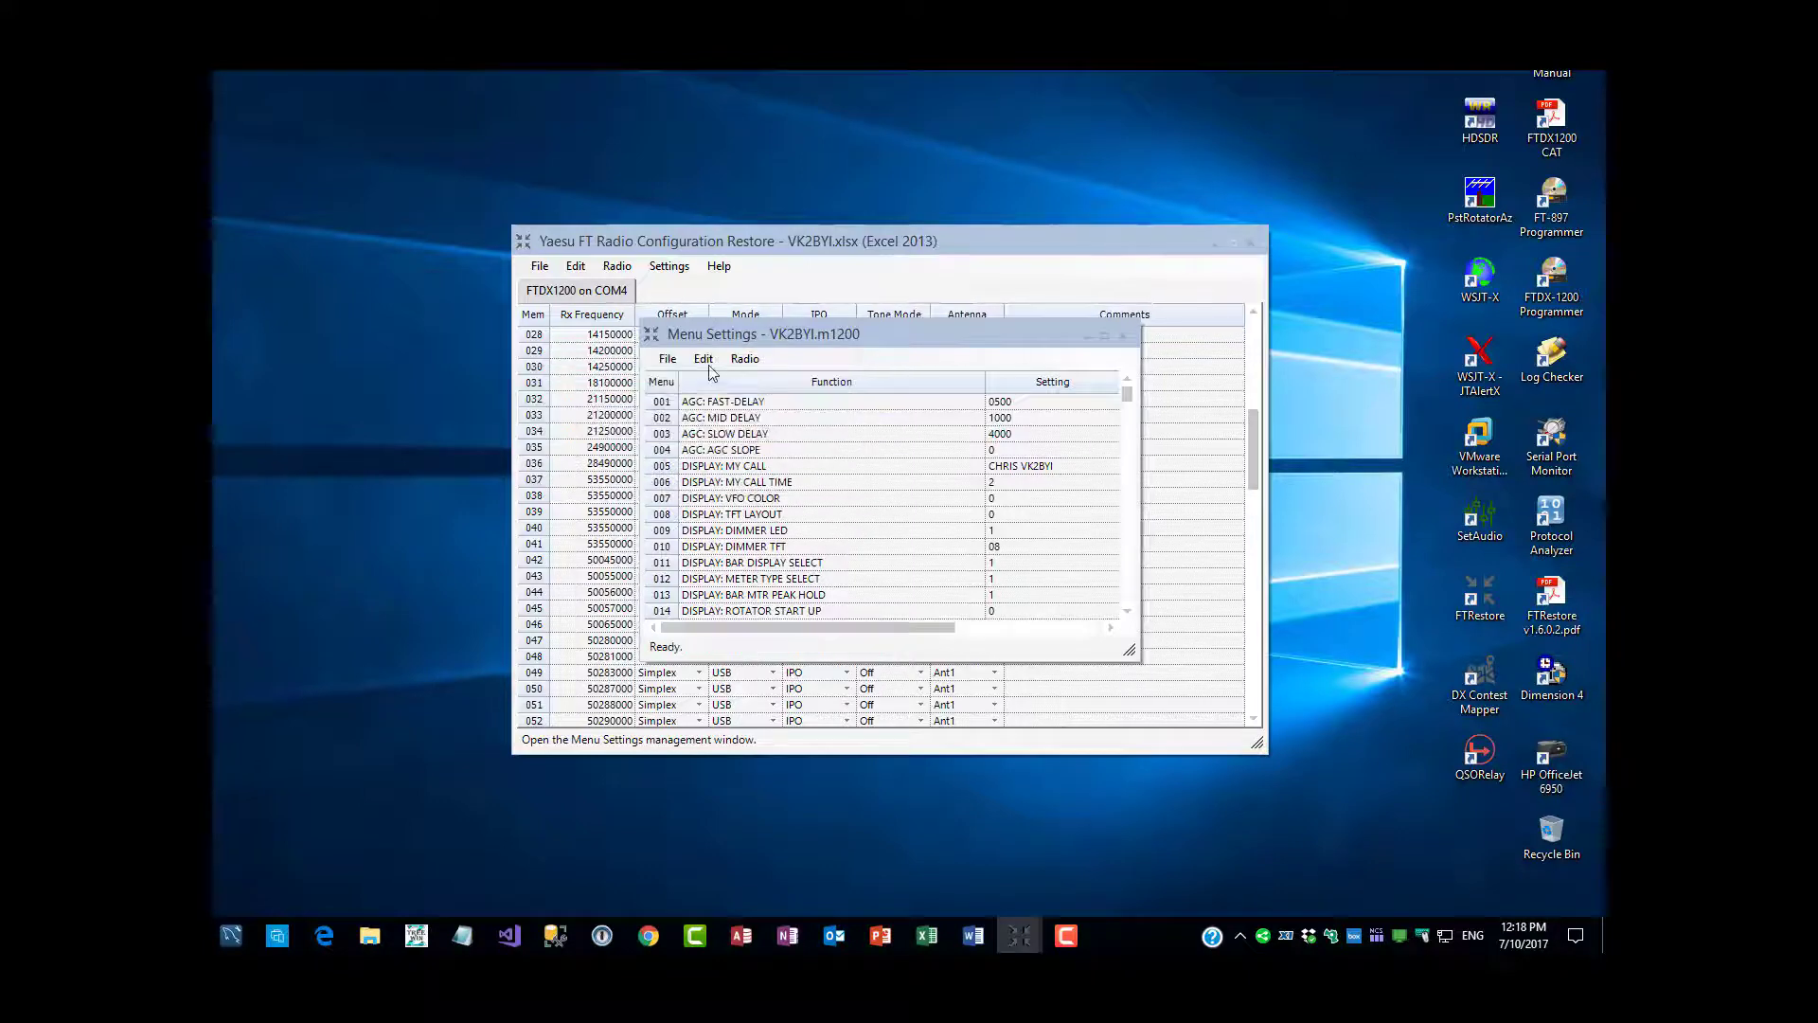
{"action": "left_click", "coordinate": [667, 359]}
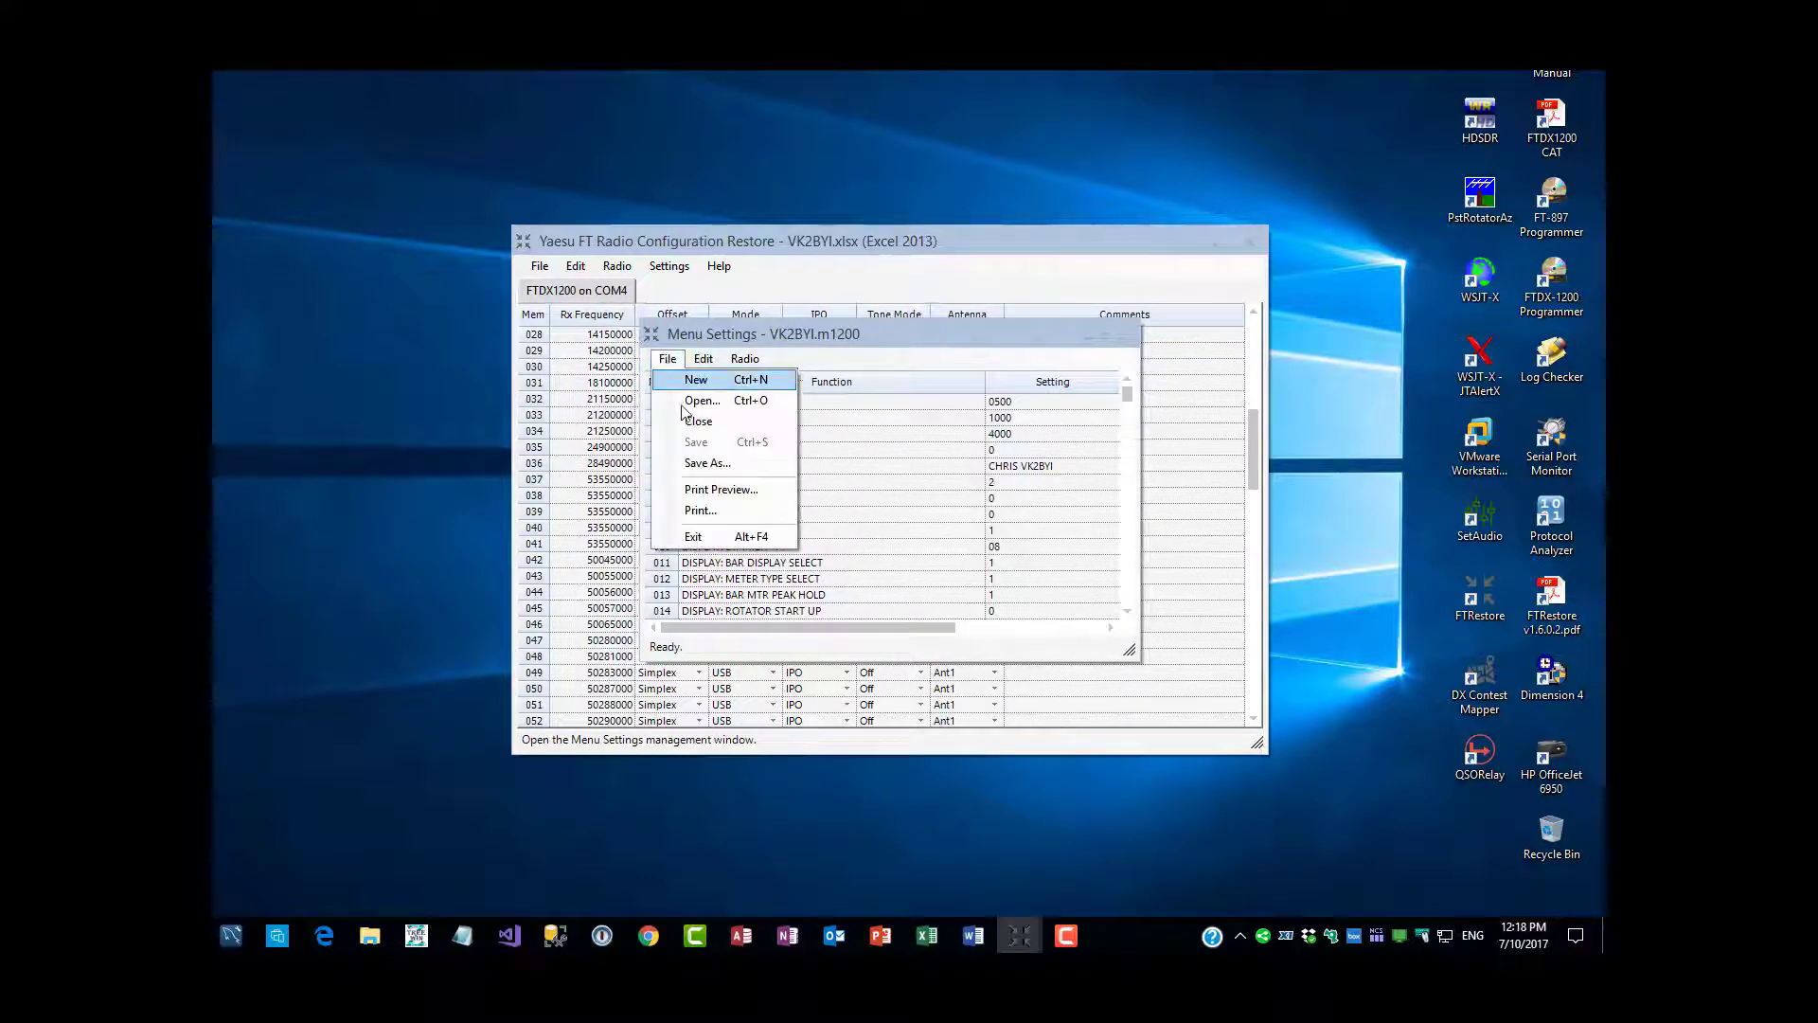
{"action": "left_click", "coordinate": [697, 536]}
{"action": "left_click", "coordinate": [618, 266]}
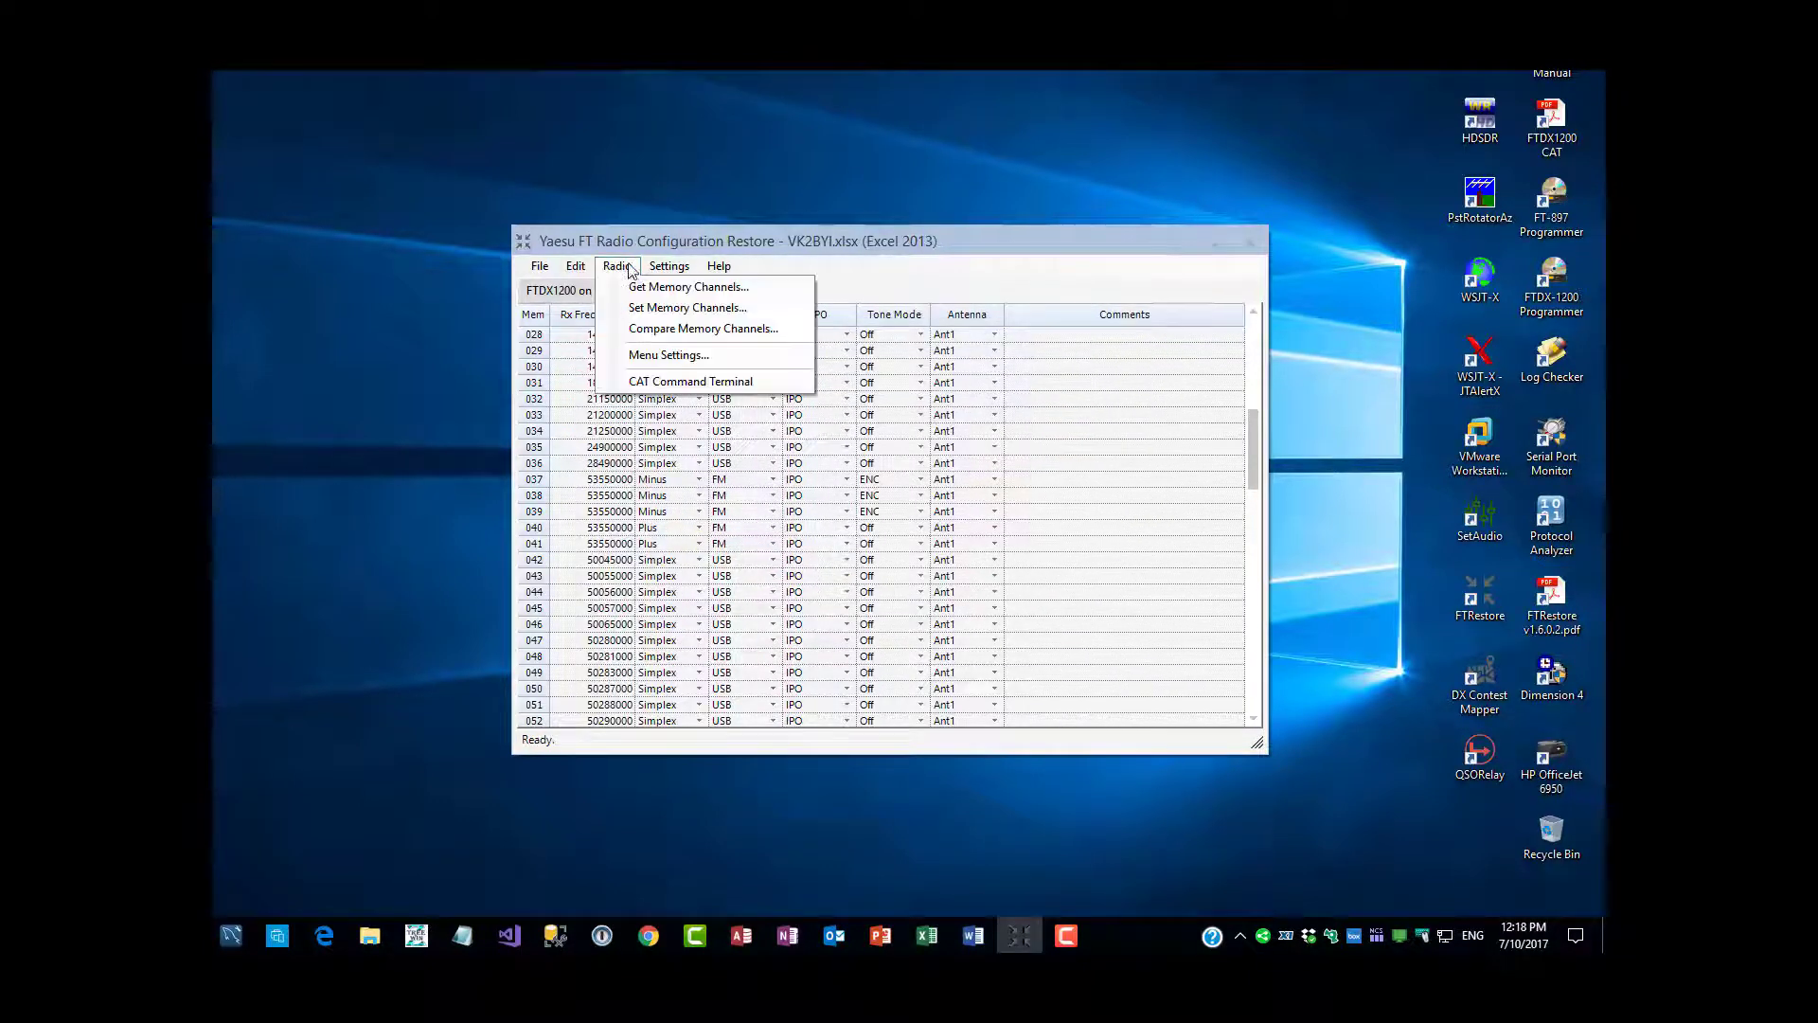
{"action": "left_click", "coordinate": [638, 305]}
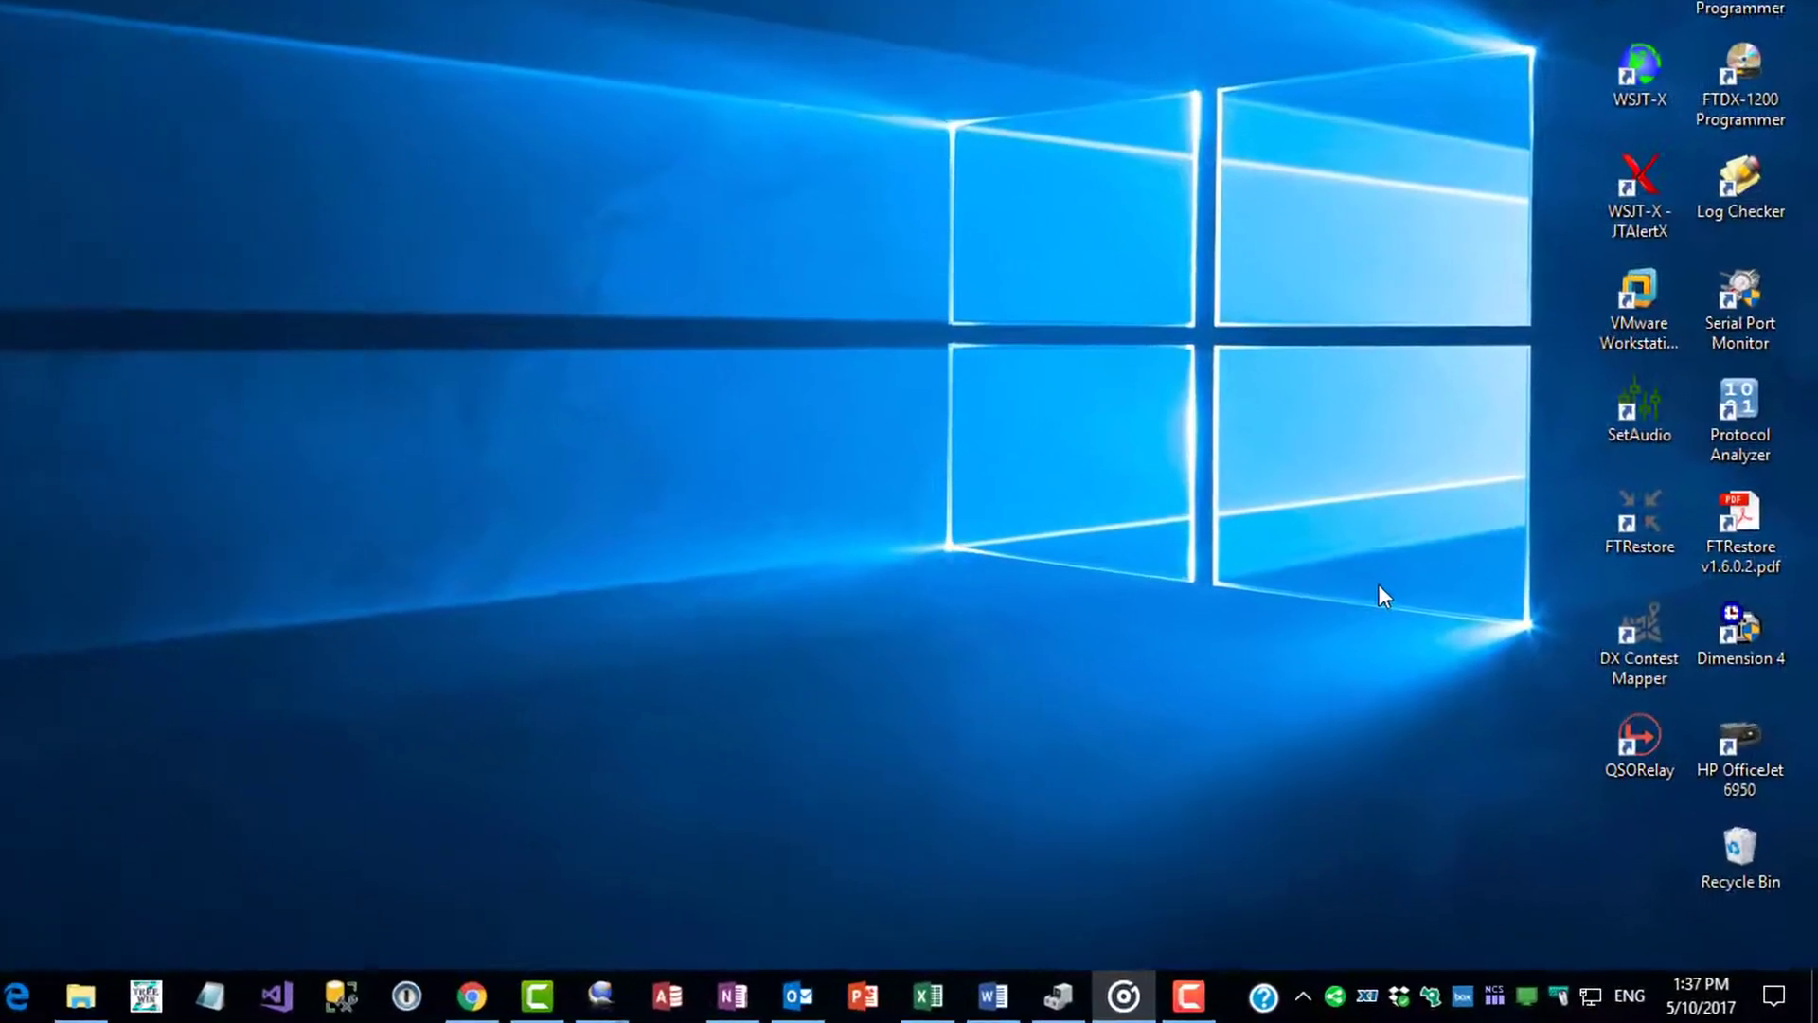
Launch FTRestore from the desktop and start a new memory channel worksheet.
{"action": "double_click", "coordinate": [1615, 475]}
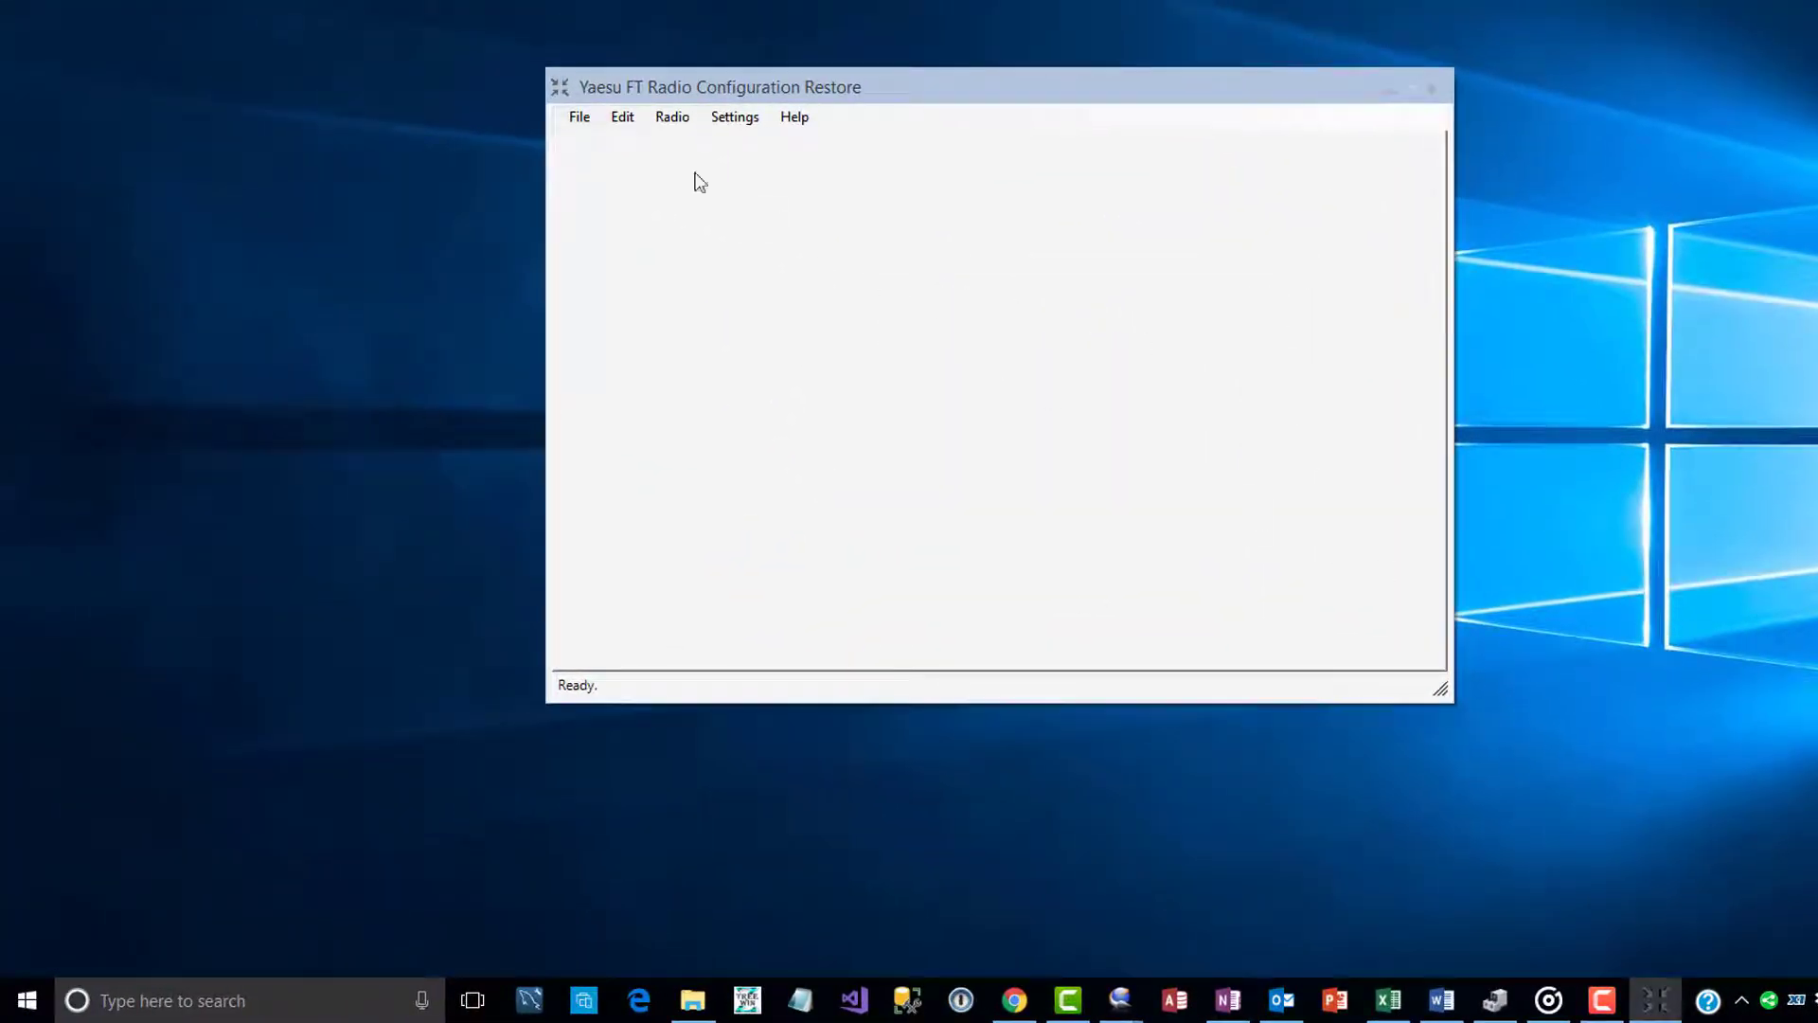
{"action": "left_click", "coordinate": [579, 119]}
{"action": "left_click", "coordinate": [586, 141]}
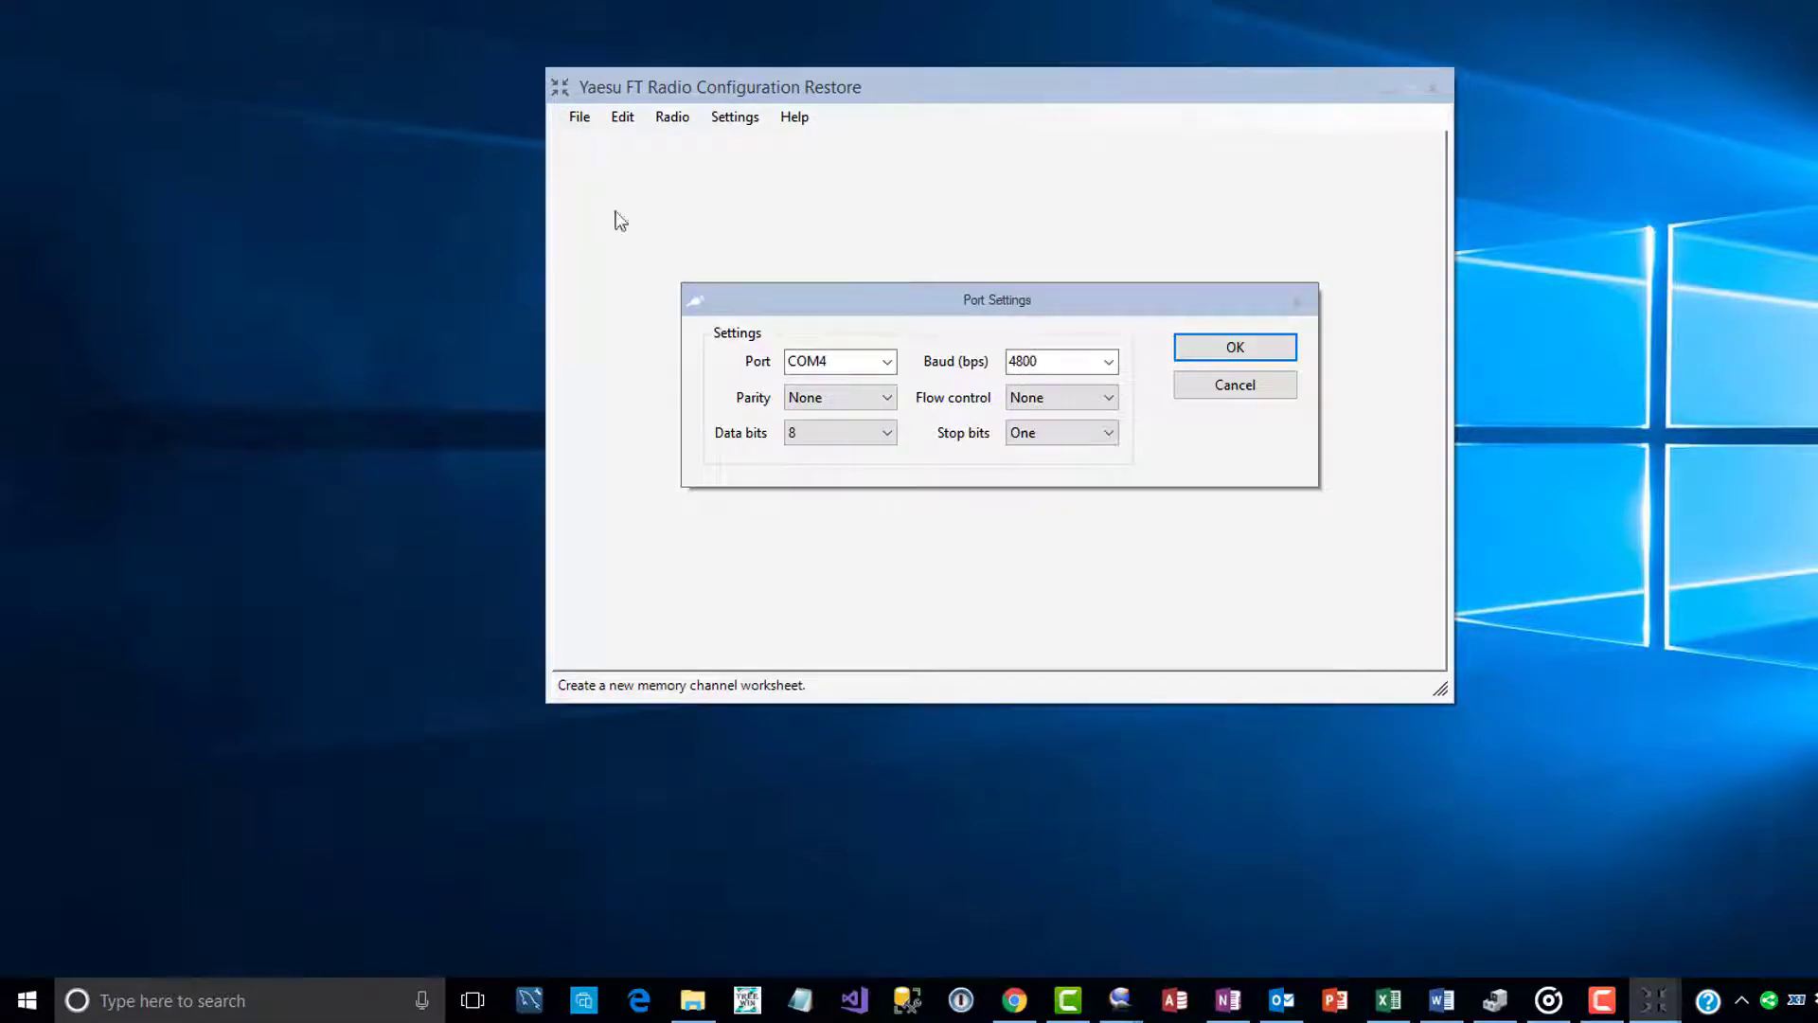
Check the radio's COM port in Device Manager, then apply port settings with COM4 and RequestToSend flow control.
{"action": "left_click", "coordinate": [1501, 1018]}
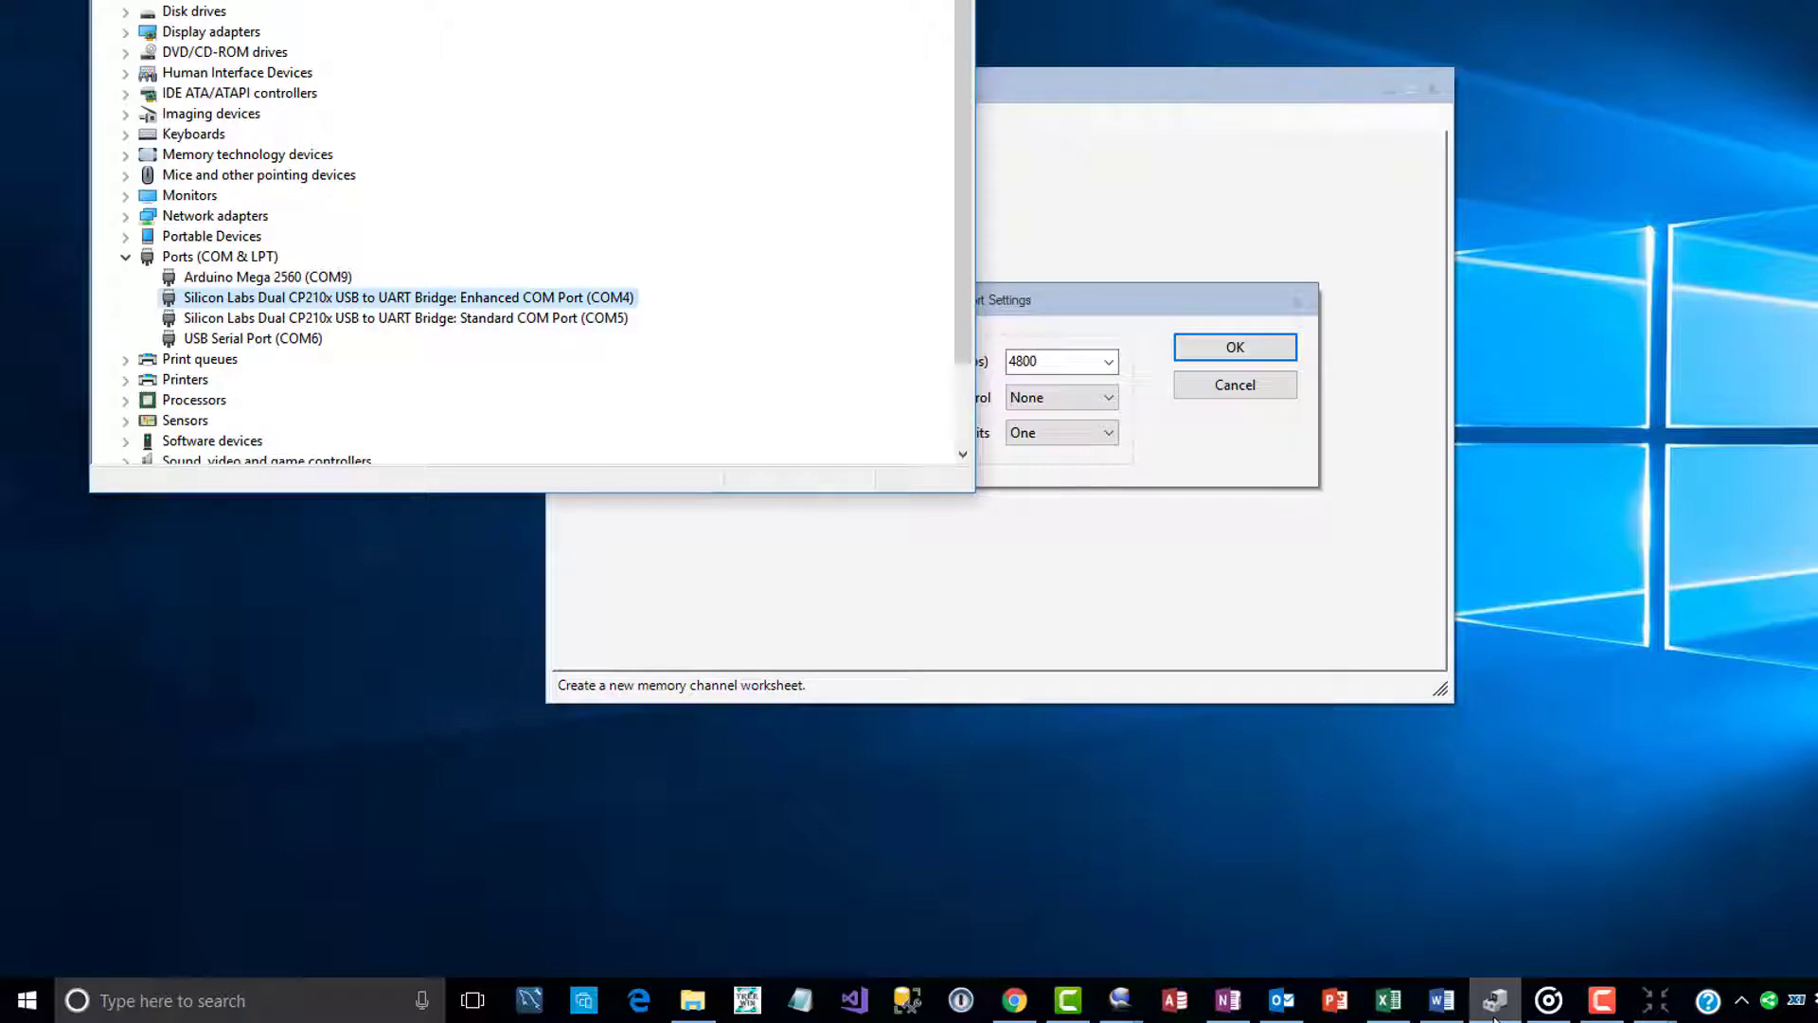
{"action": "left_click", "coordinate": [1495, 1014]}
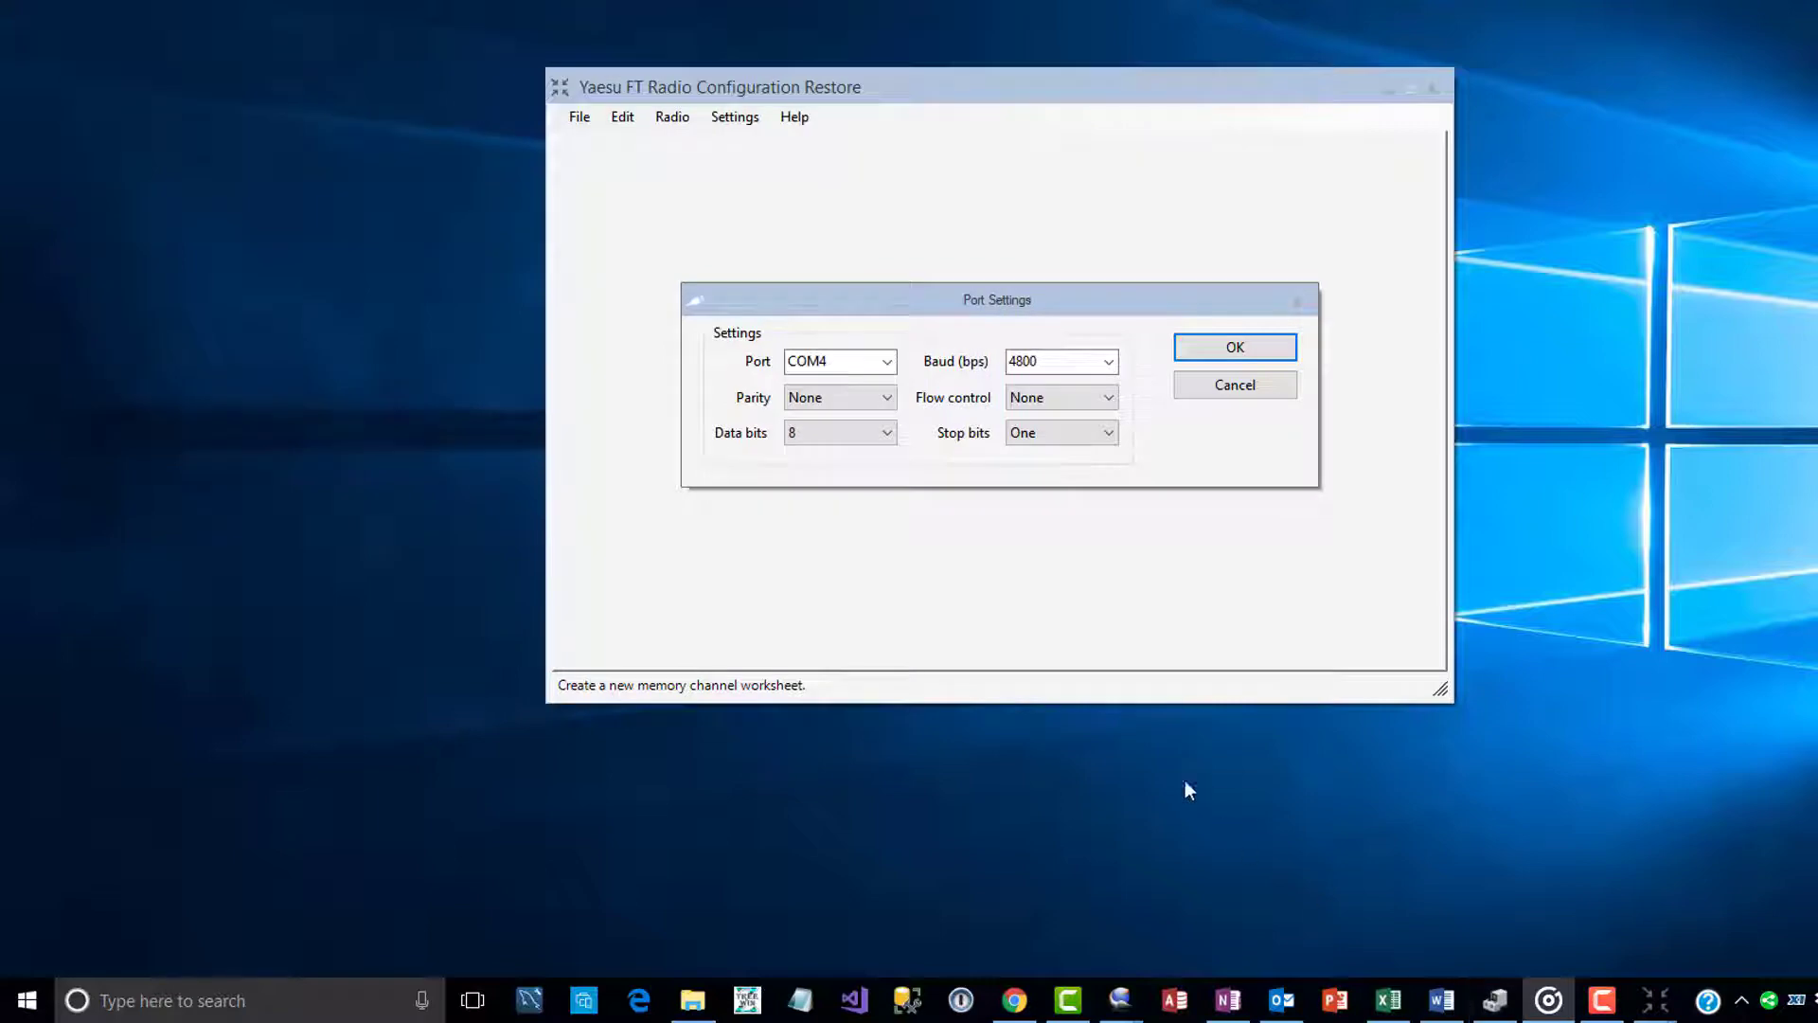
{"action": "left_click", "coordinate": [888, 362]}
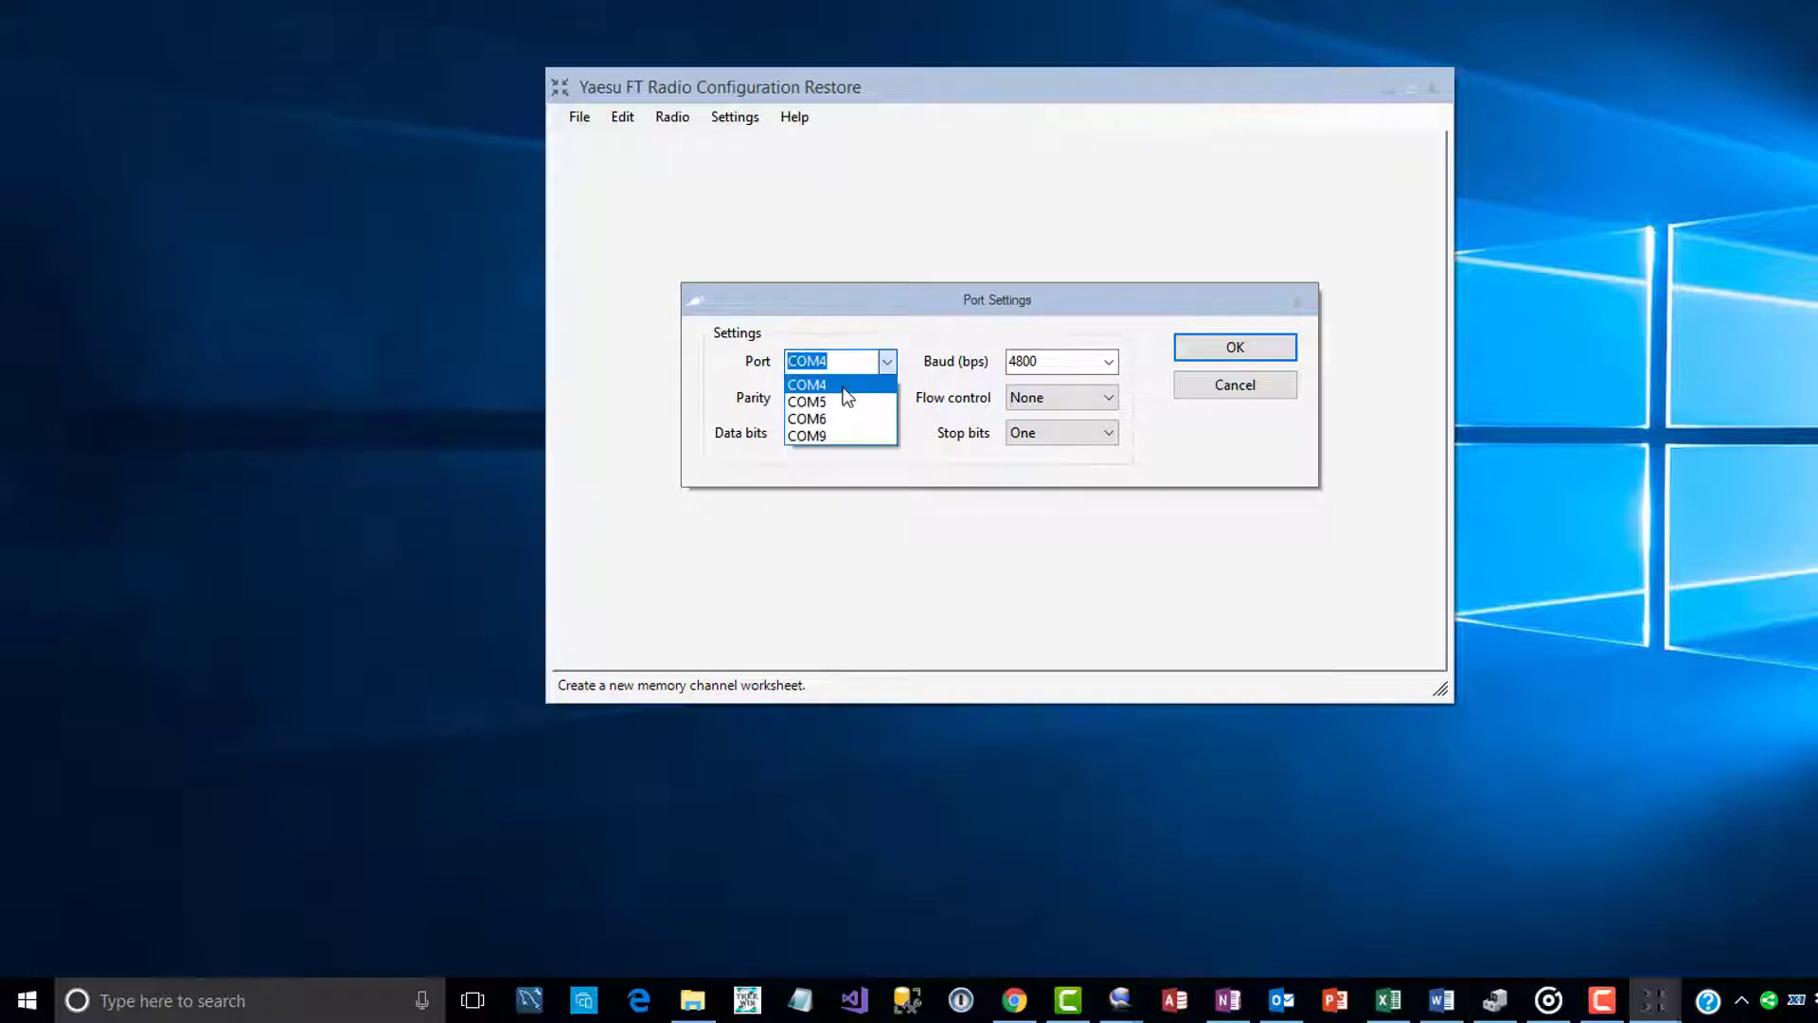
{"action": "left_click", "coordinate": [842, 385]}
{"action": "left_click", "coordinate": [1107, 399]}
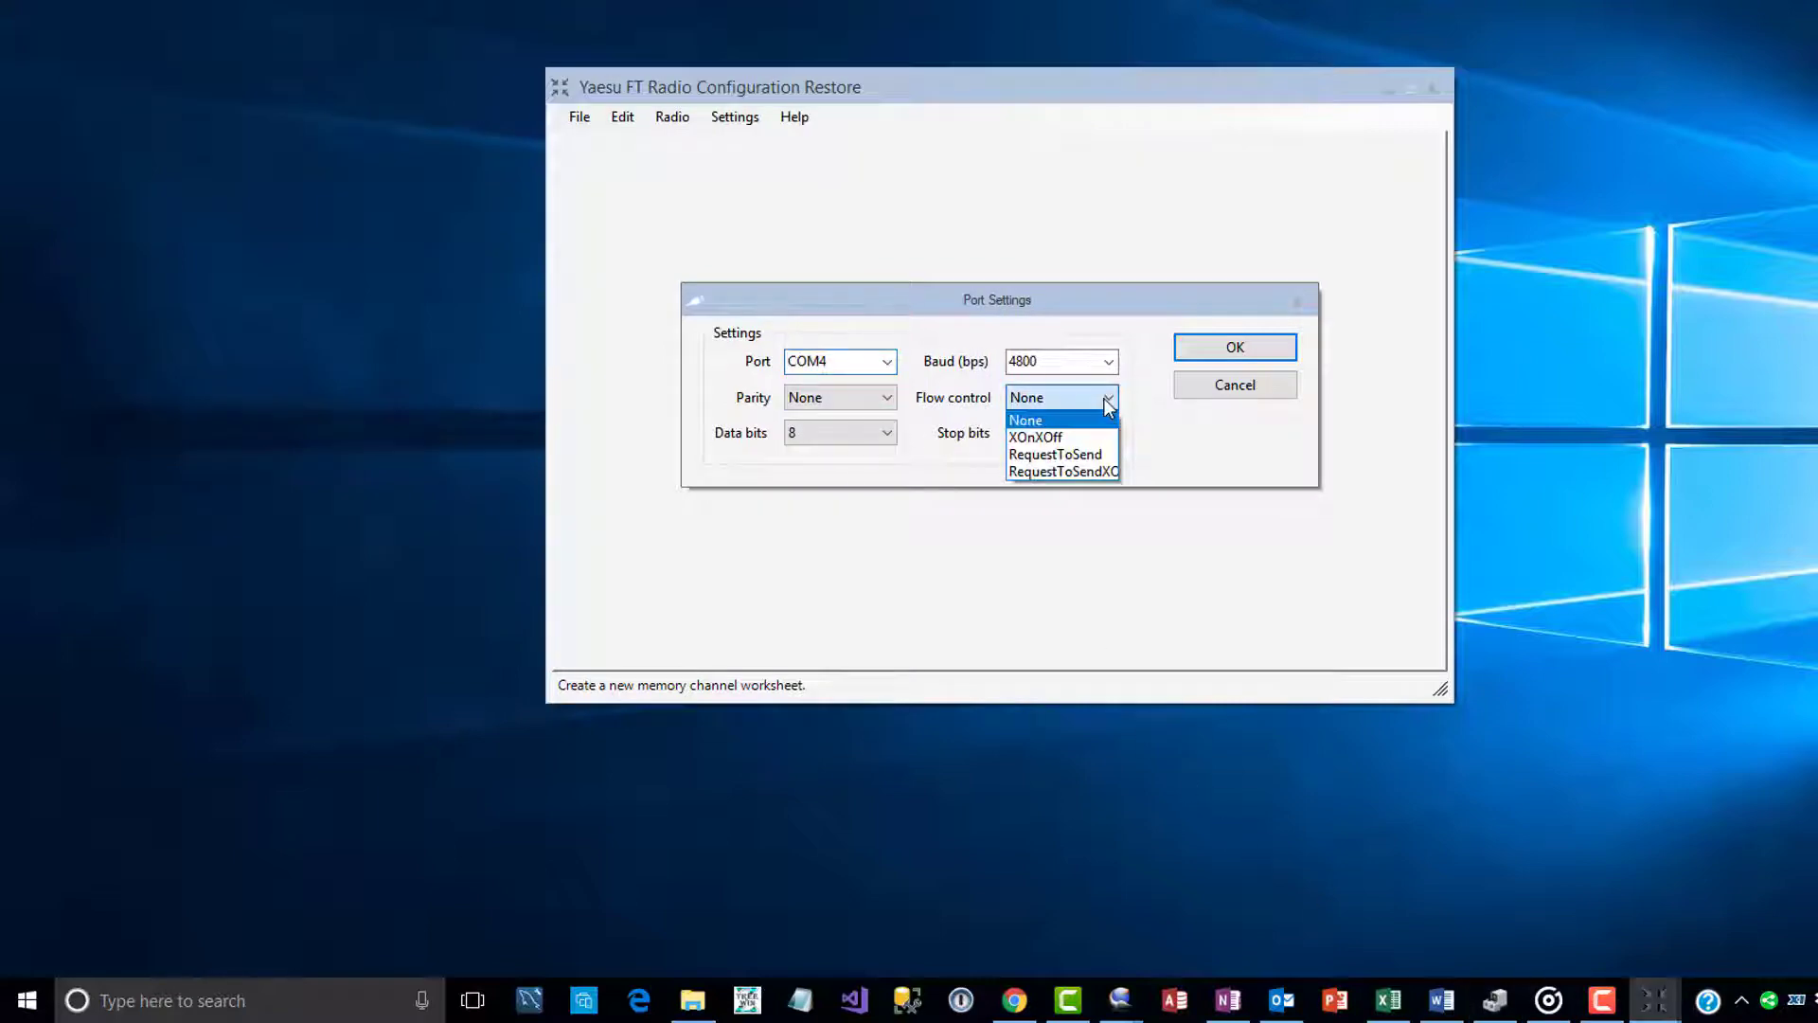
{"action": "left_click", "coordinate": [1080, 455]}
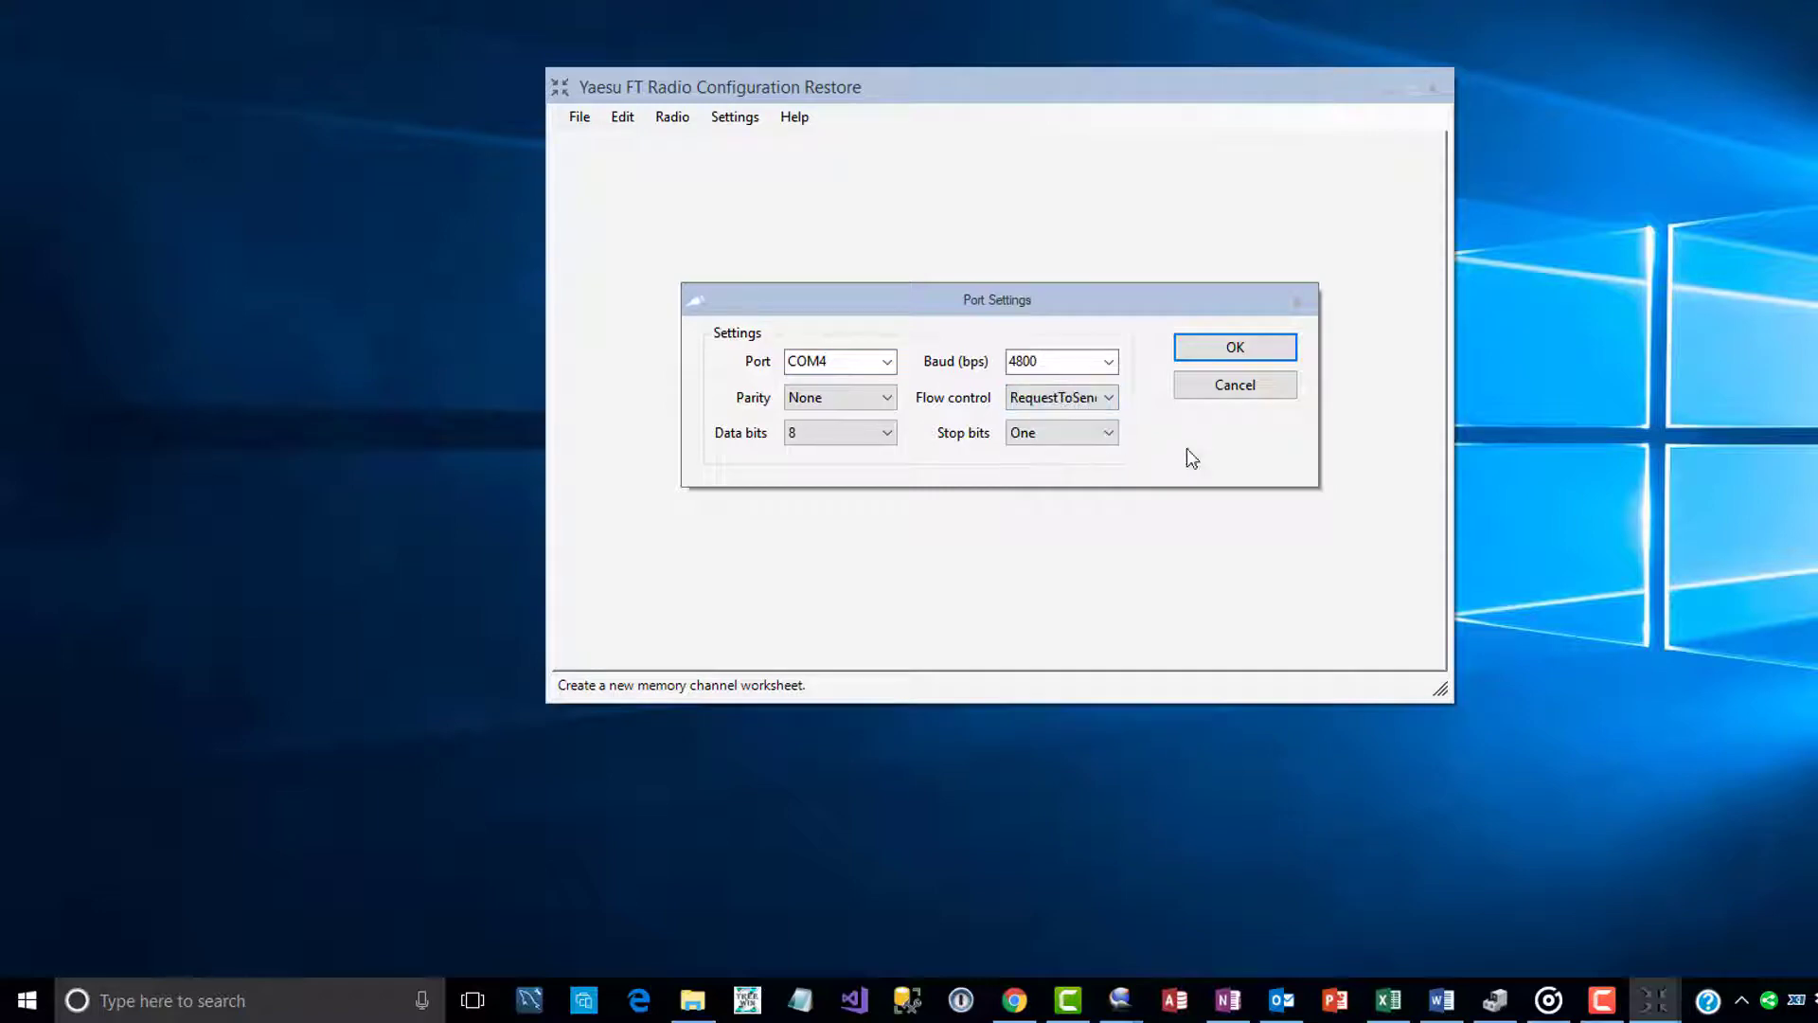
{"action": "left_click", "coordinate": [1236, 348]}
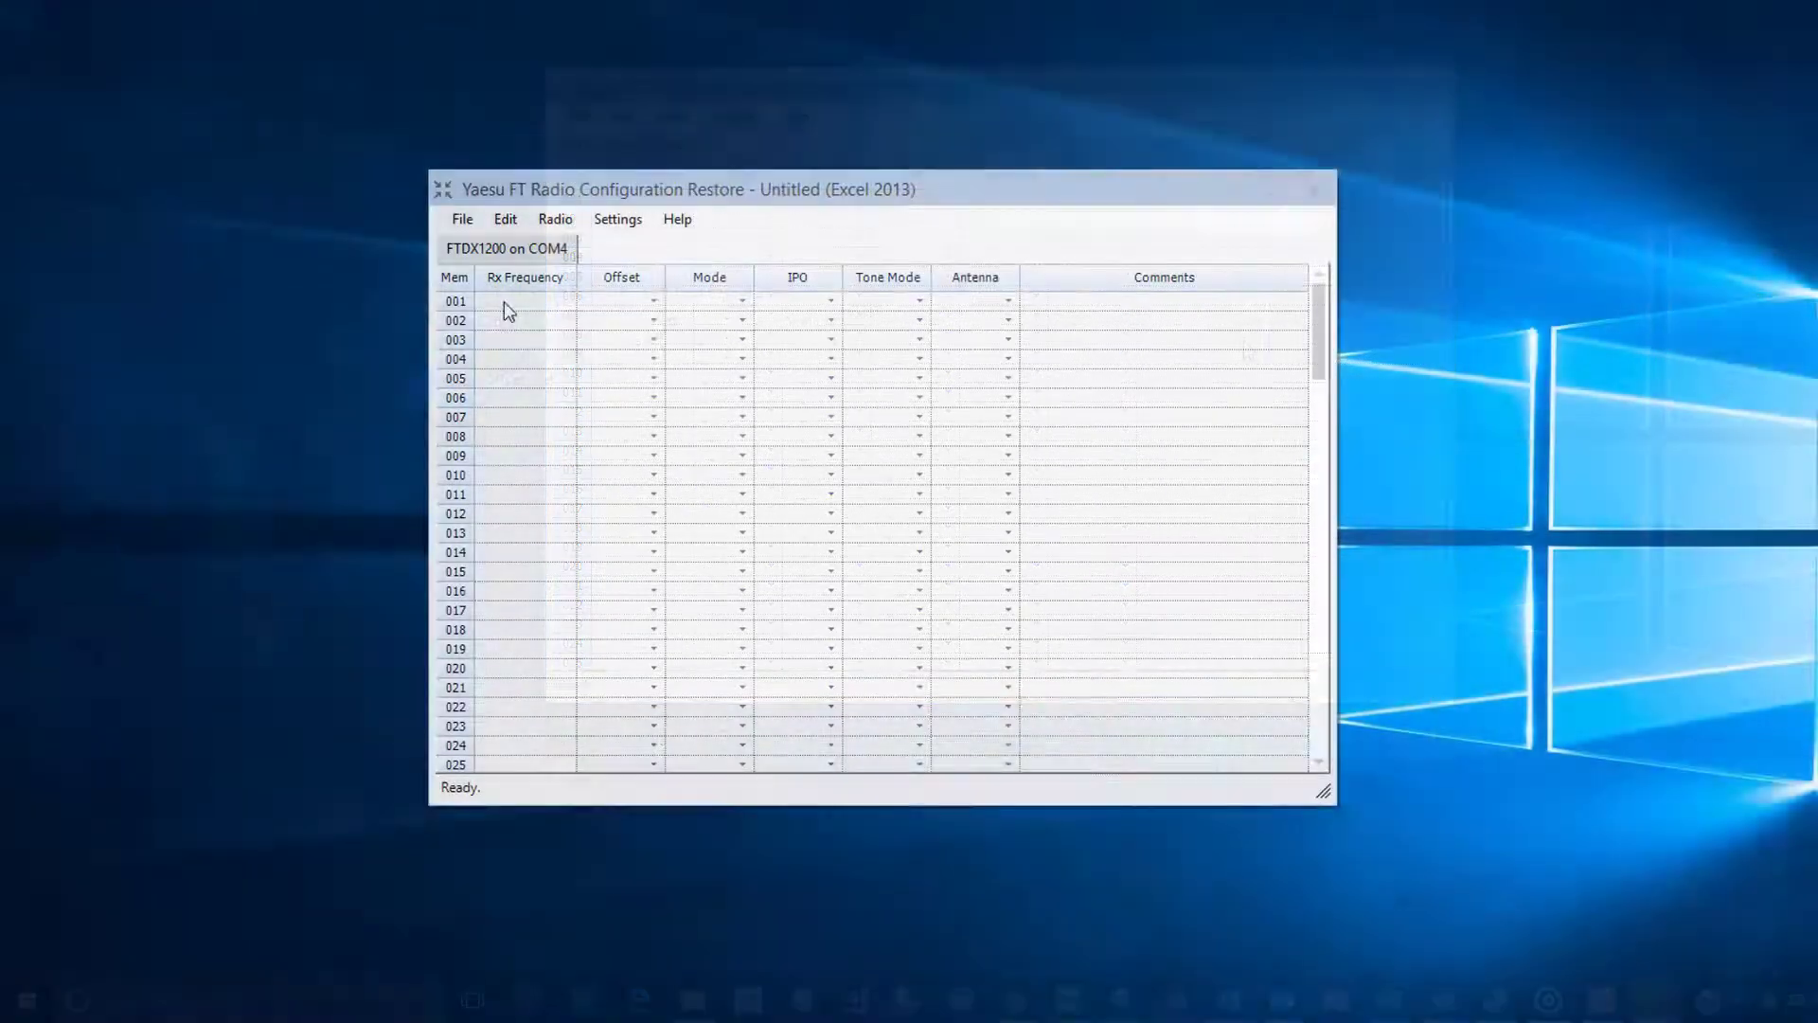
Fill in memory channel 001 with frequency 14076000, Simplex offset, USB DATA mode, IPO, tone mode Off and antenna Ant1.
{"action": "type", "text": "14"}
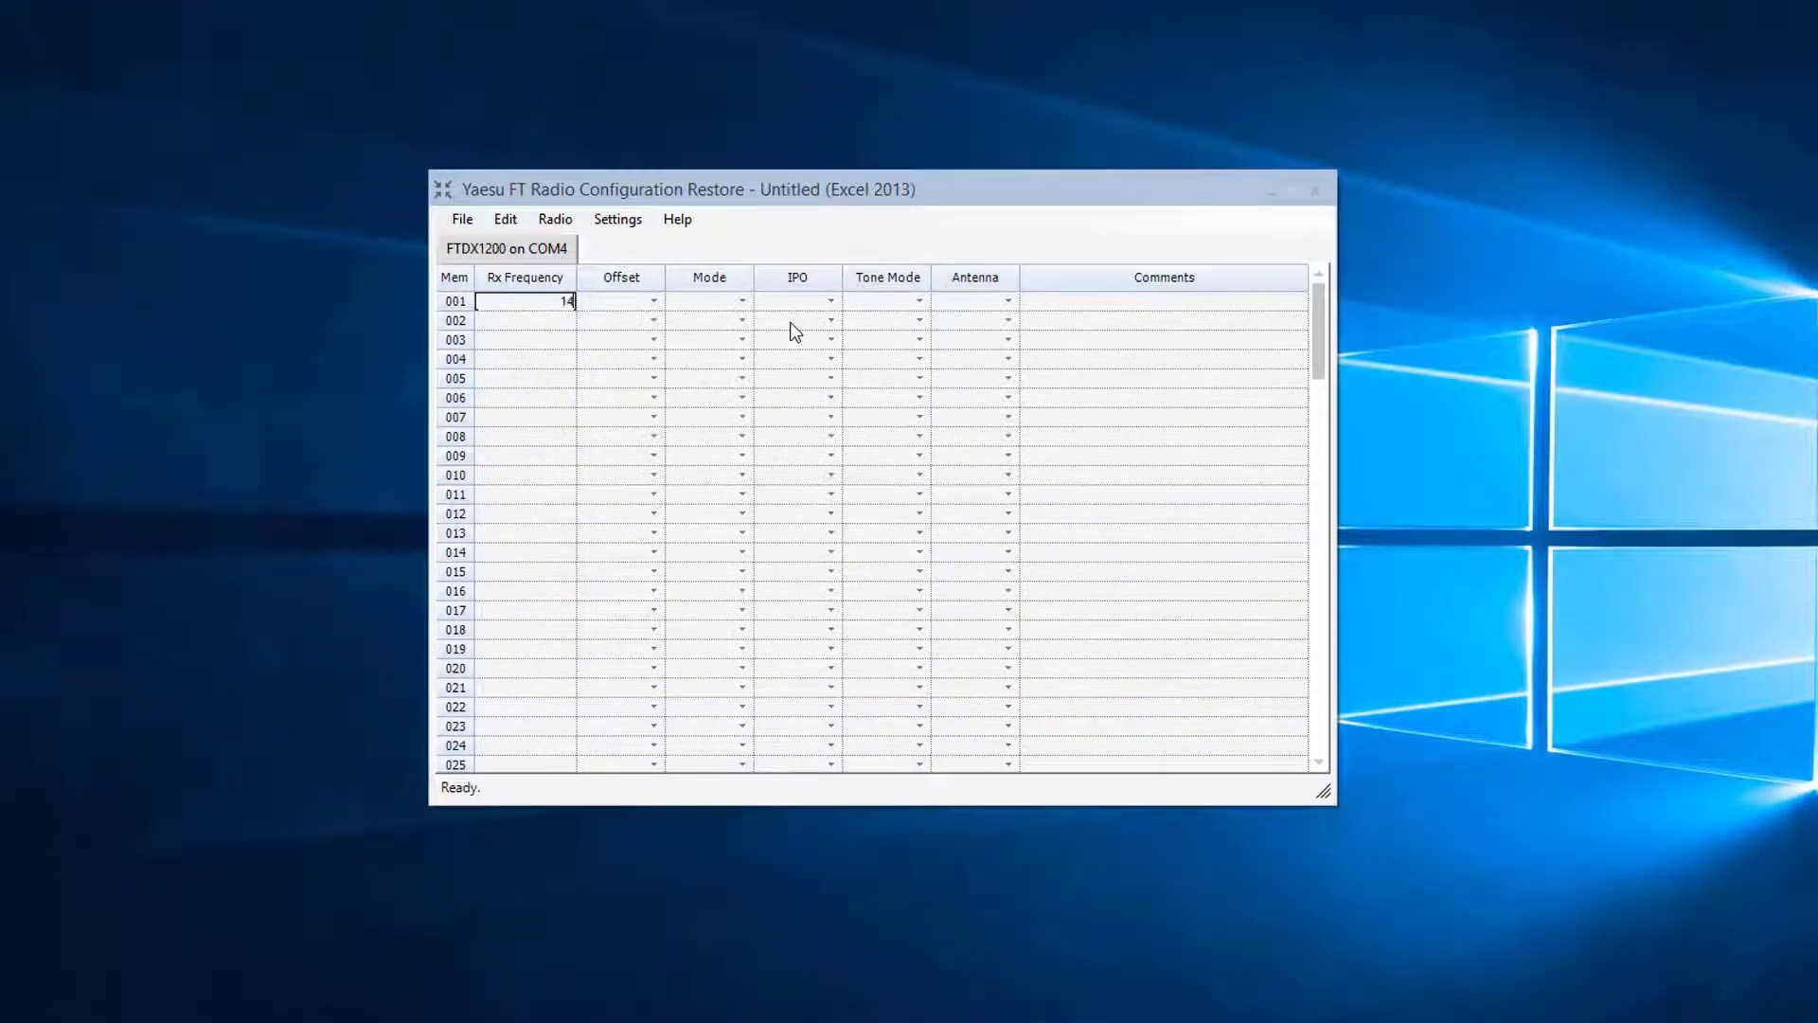
{"action": "type", "text": "076000"}
{"action": "key", "text": "Tab"}
{"action": "type", "text": "Simplex"}
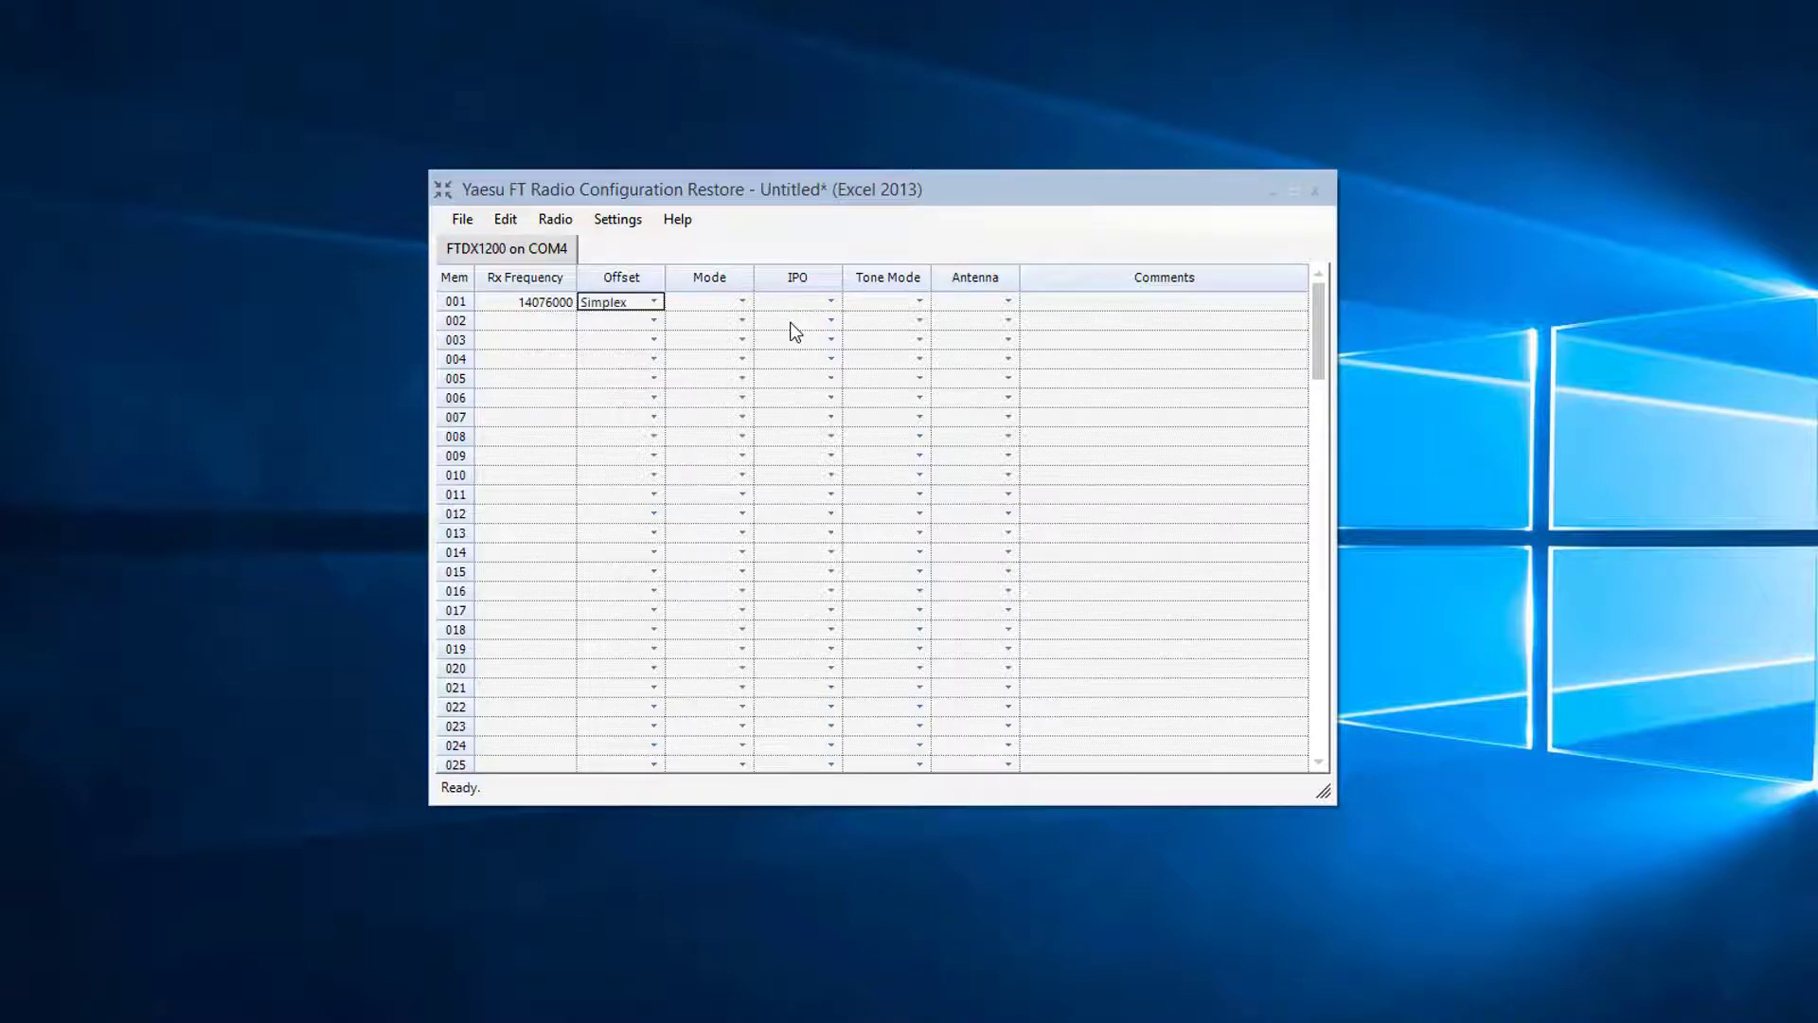
{"action": "key", "text": "Tab"}
{"action": "type", "text": "USB RTTY"}
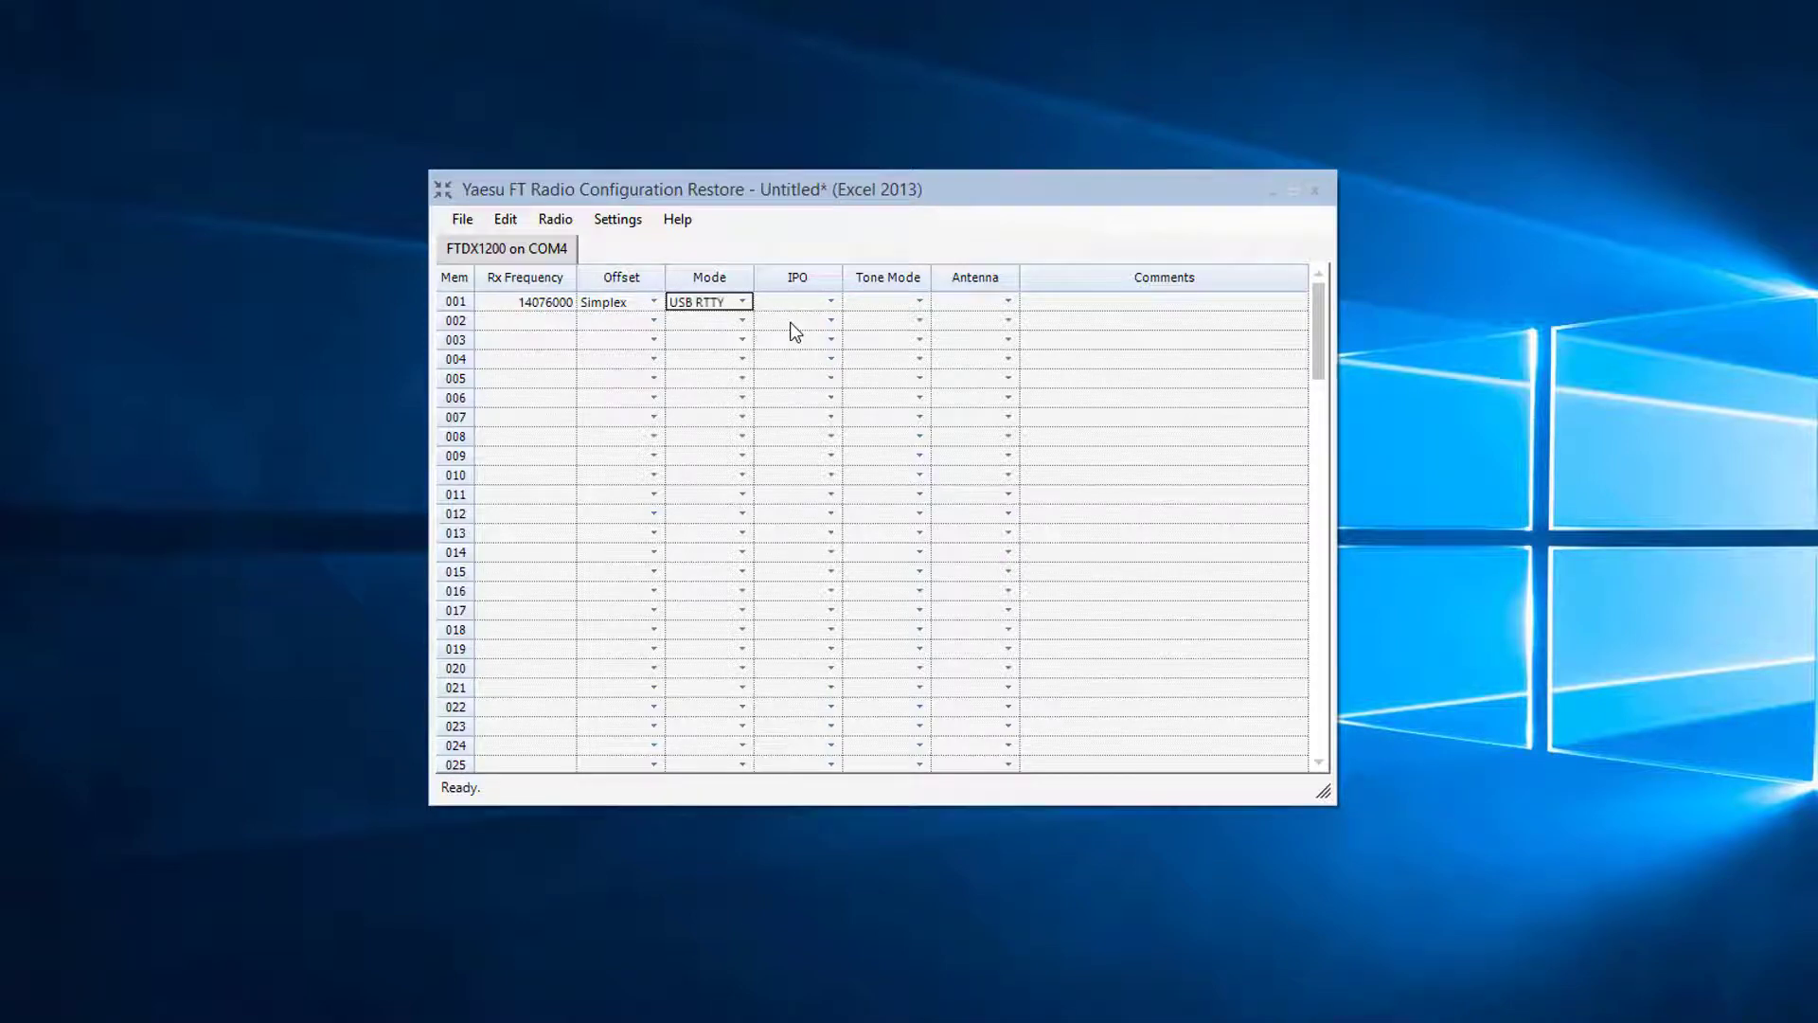
{"action": "key", "text": "Tab"}
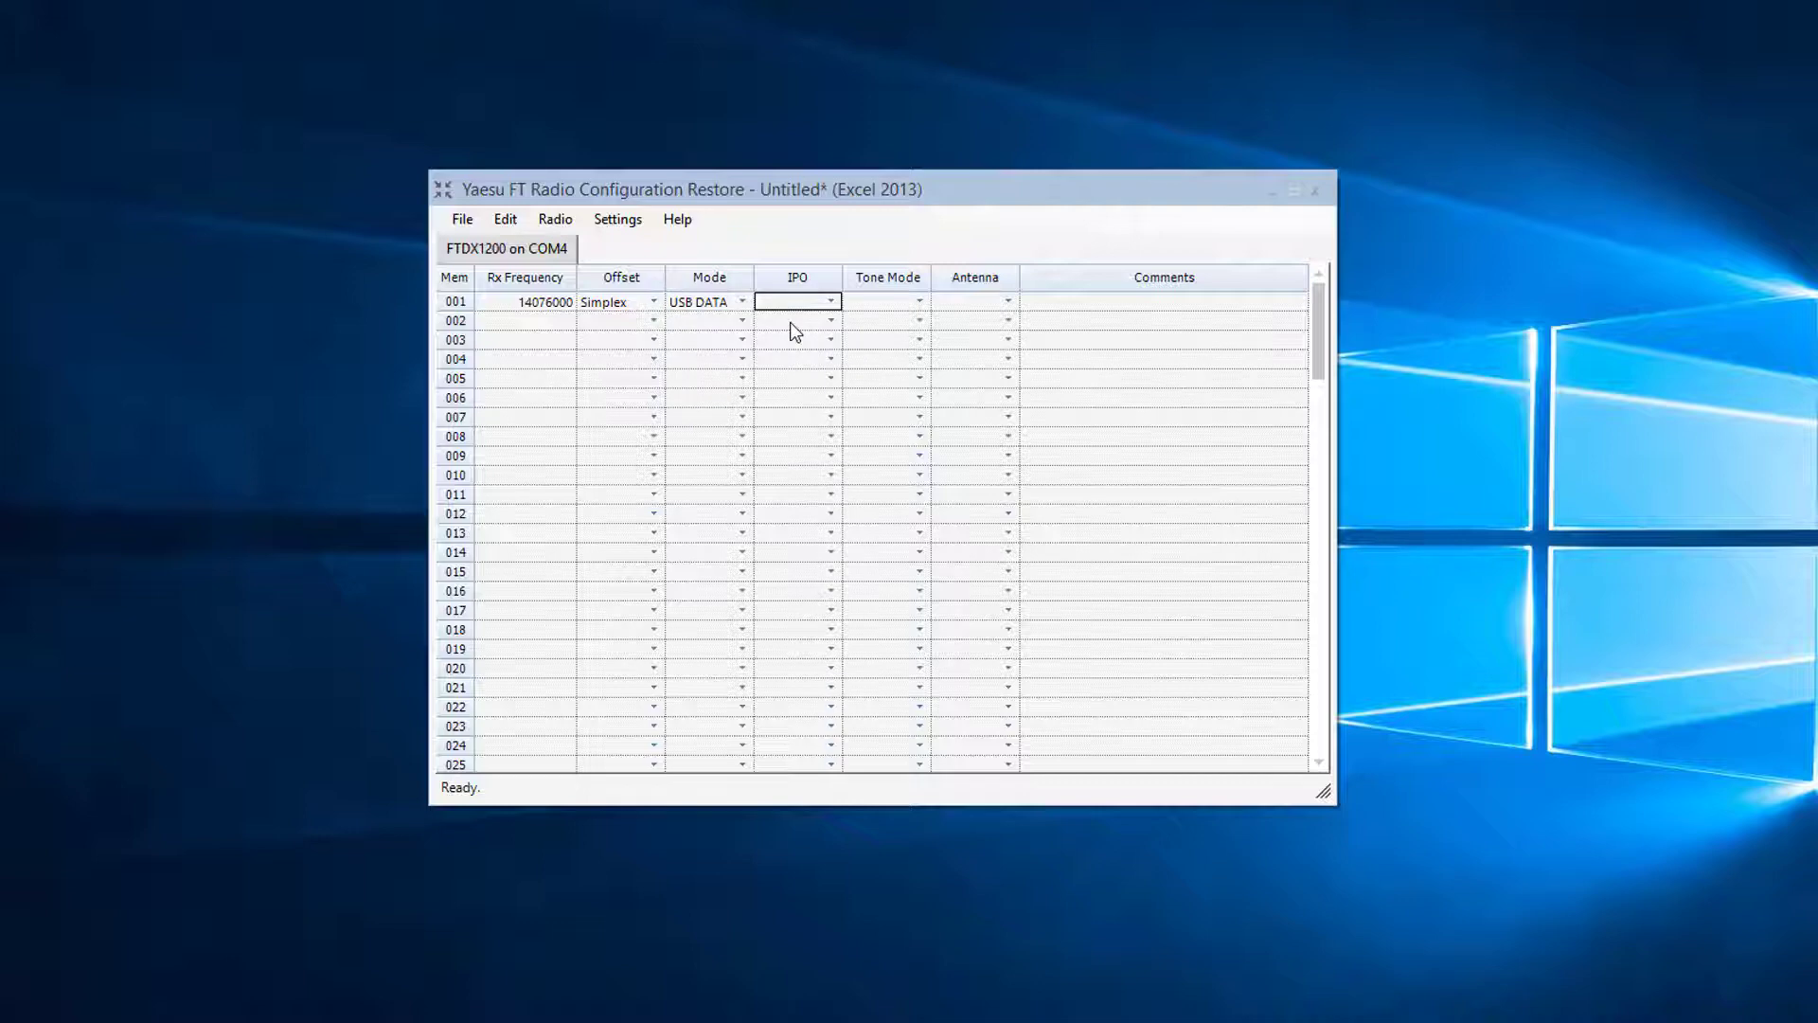
{"action": "key", "text": "Tab"}
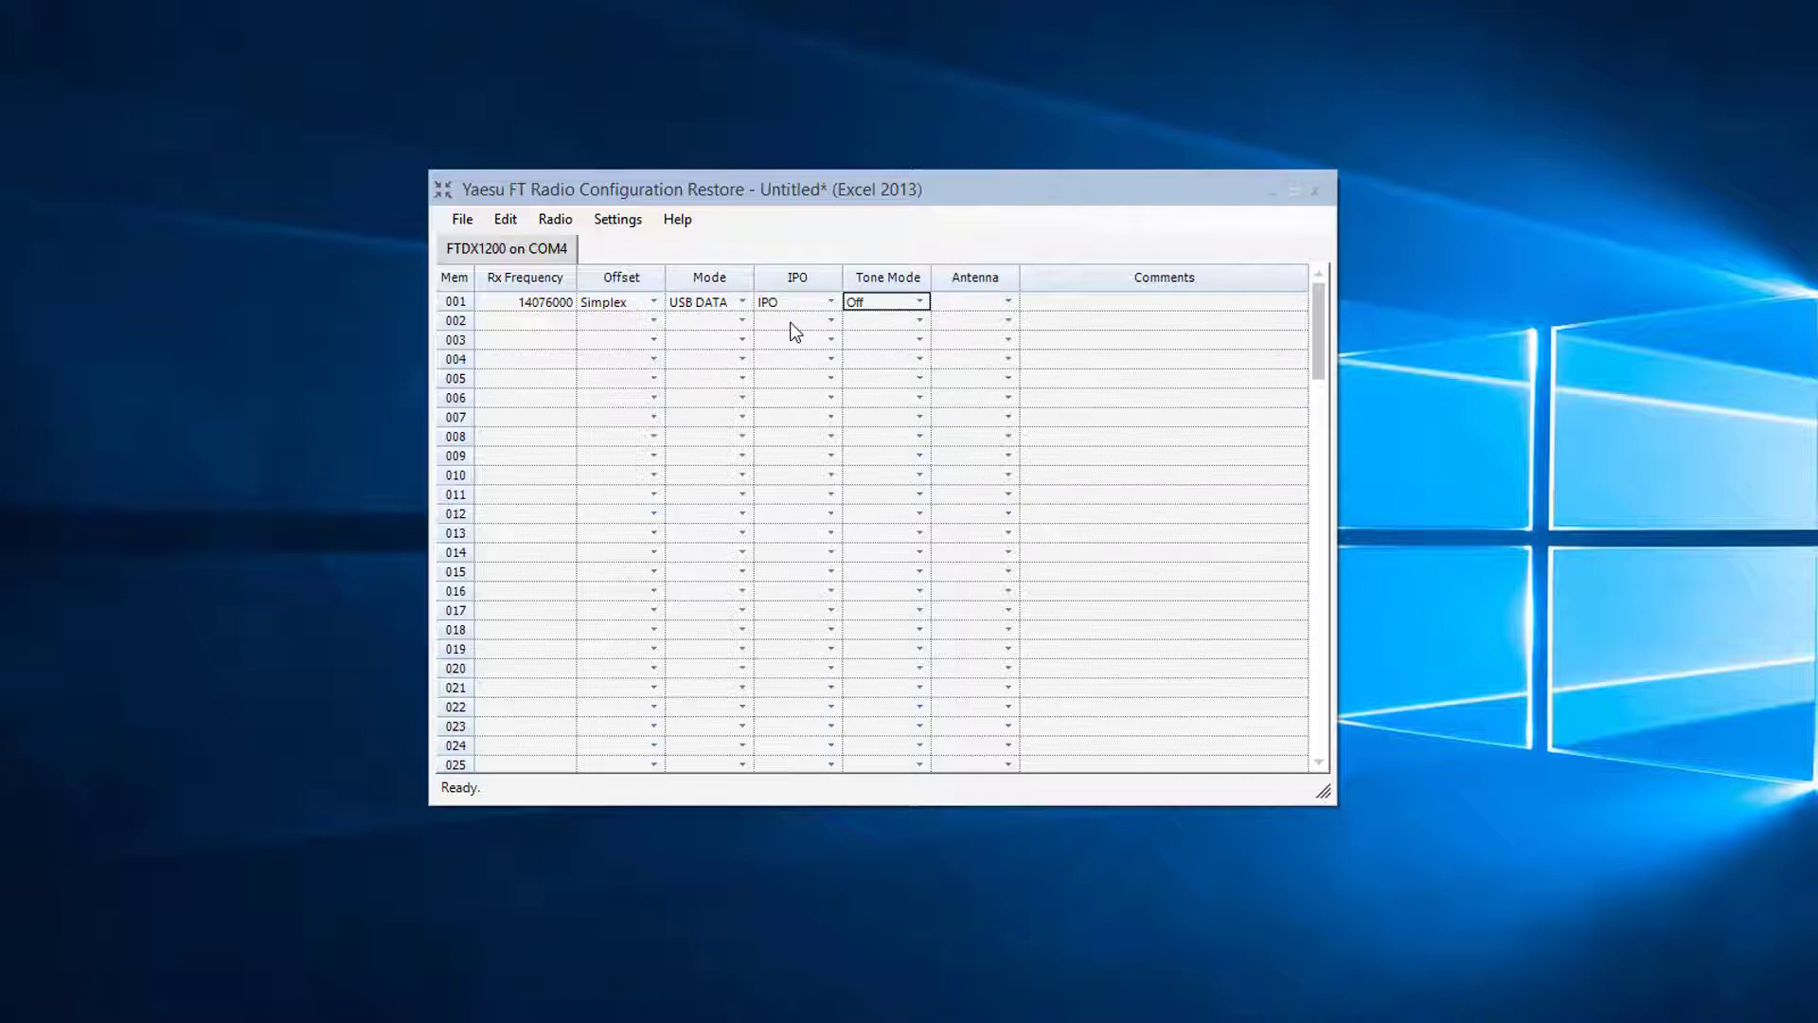
{"action": "key", "text": "Tab"}
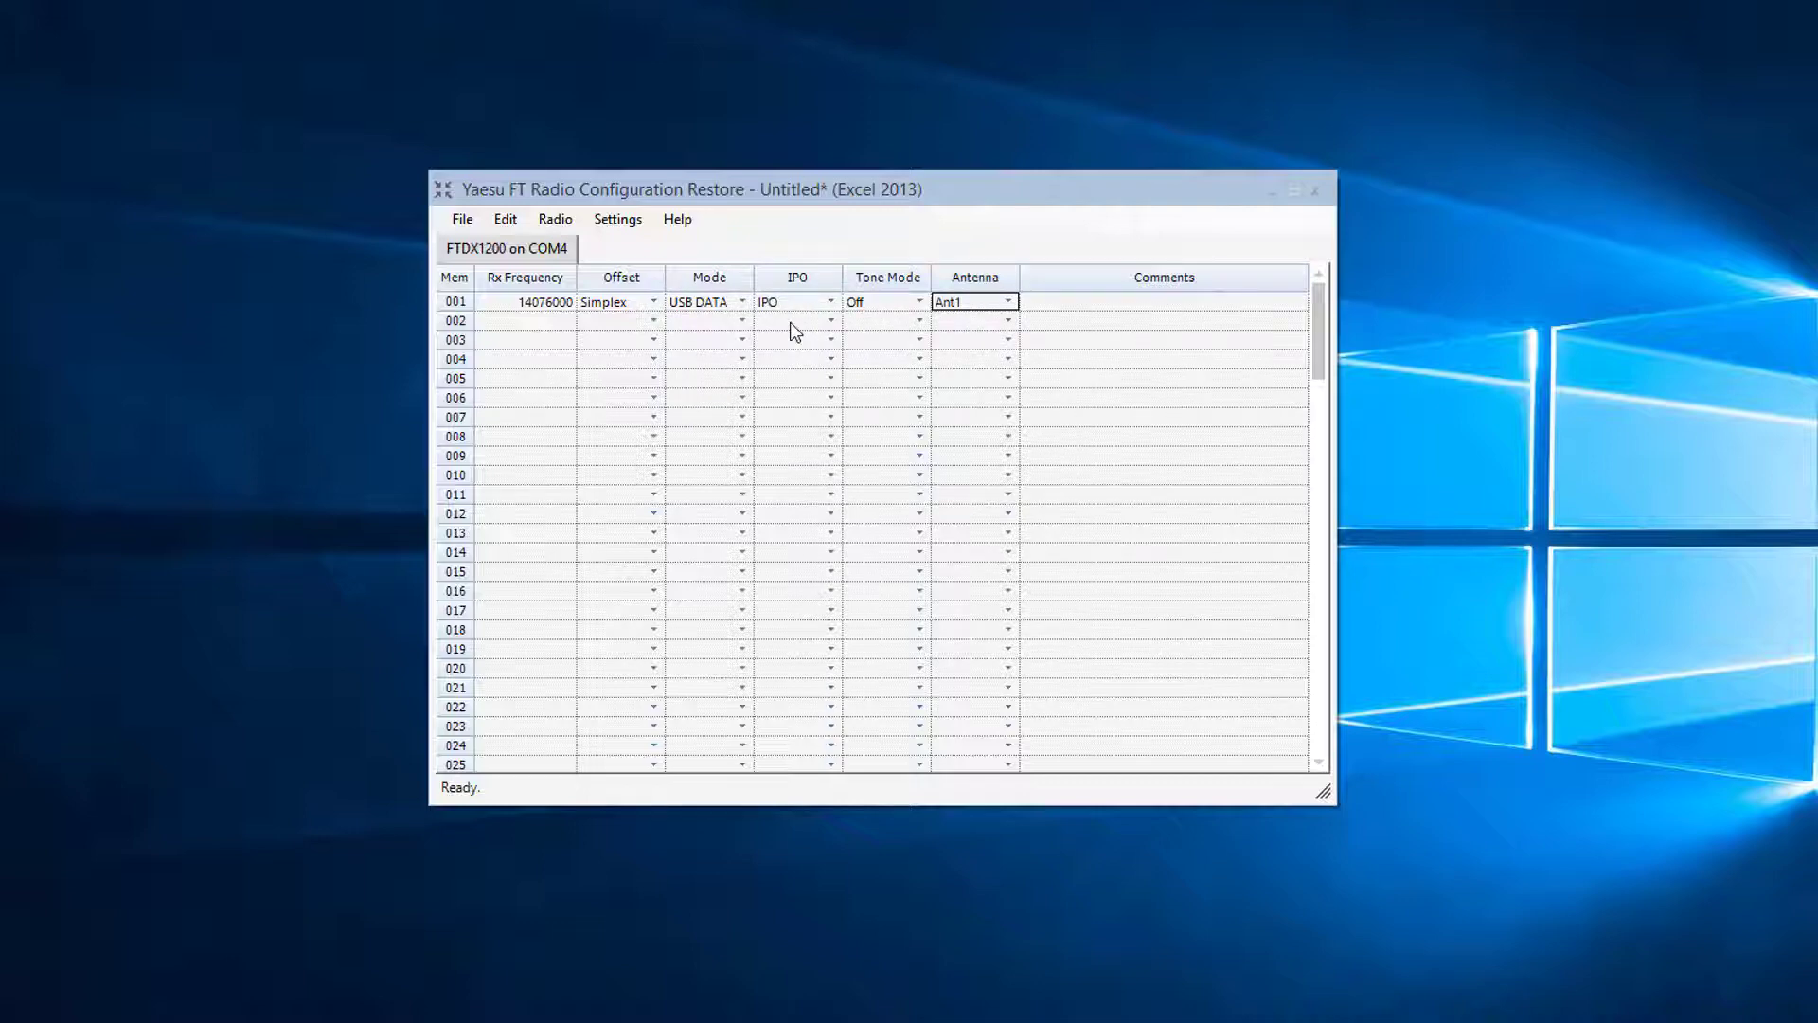
Read the memory channels from the radio into the worksheet, accepting that its contents are overwritten.
{"action": "left_click", "coordinate": [555, 219]}
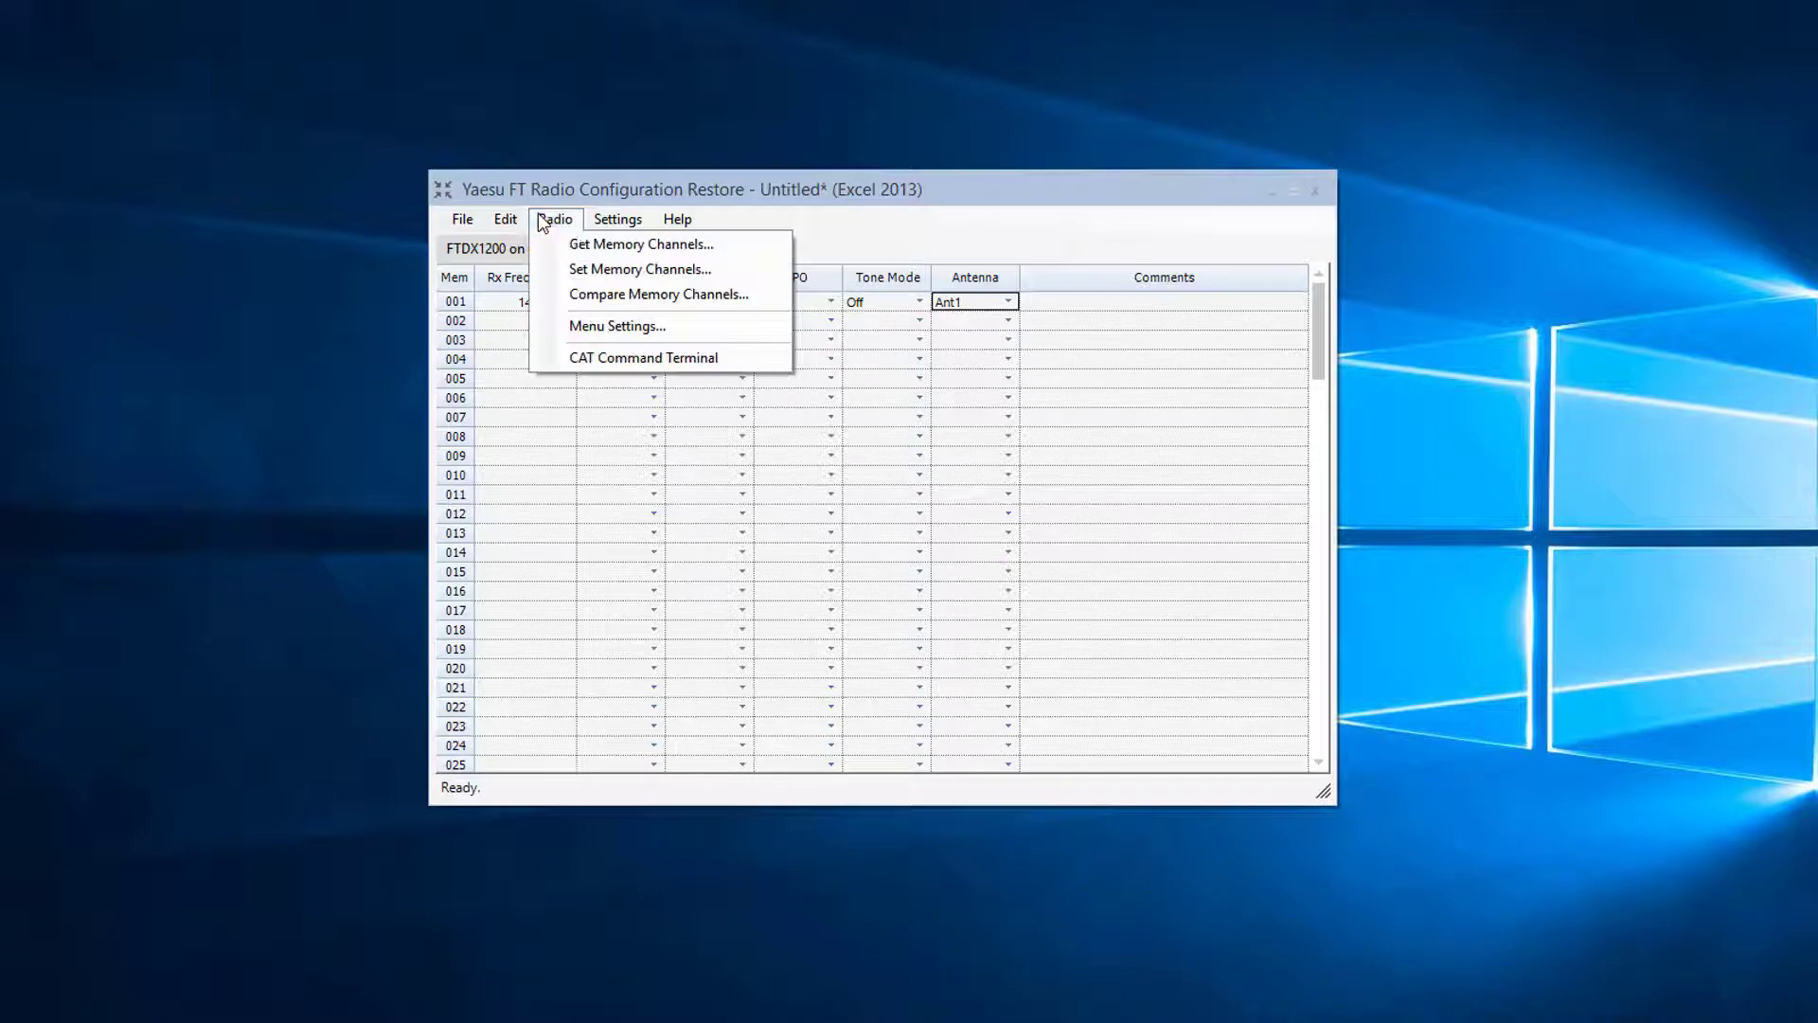
{"action": "left_click", "coordinate": [608, 243]}
{"action": "left_click", "coordinate": [1118, 600]}
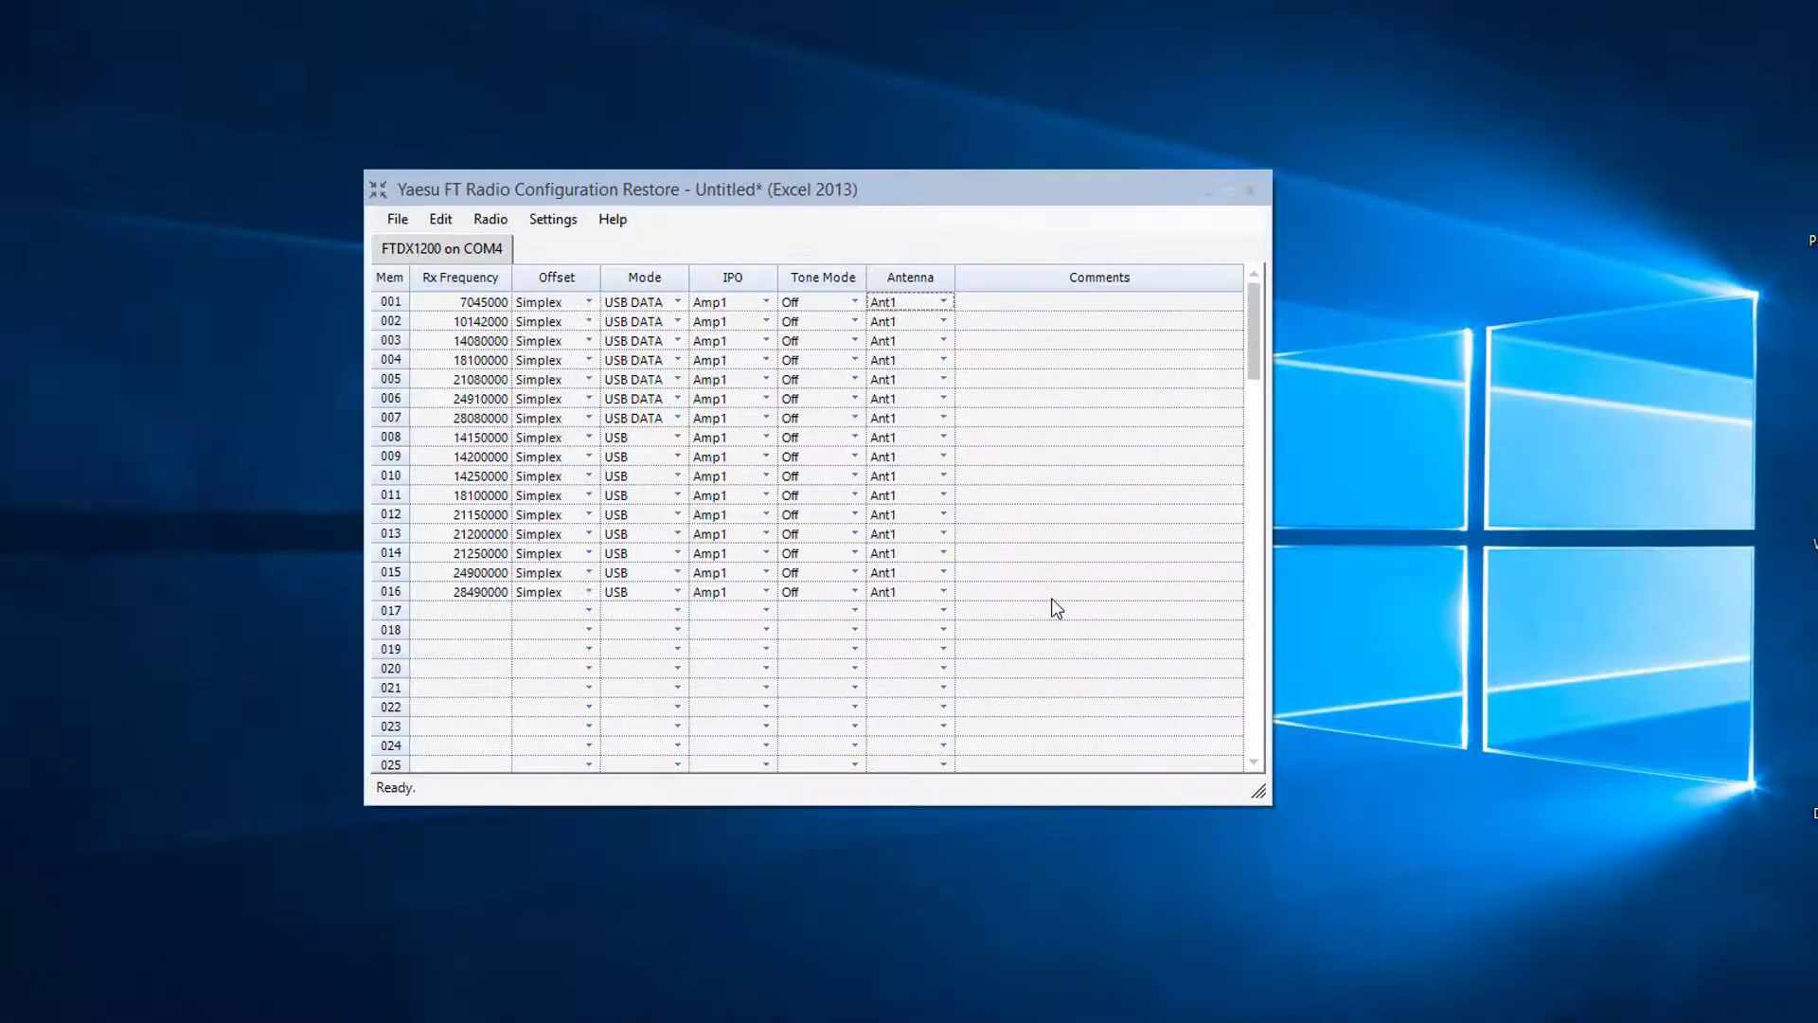
Save the memory channel worksheet as Demo in the FTRestore documents folder.
{"action": "left_click", "coordinate": [398, 219]}
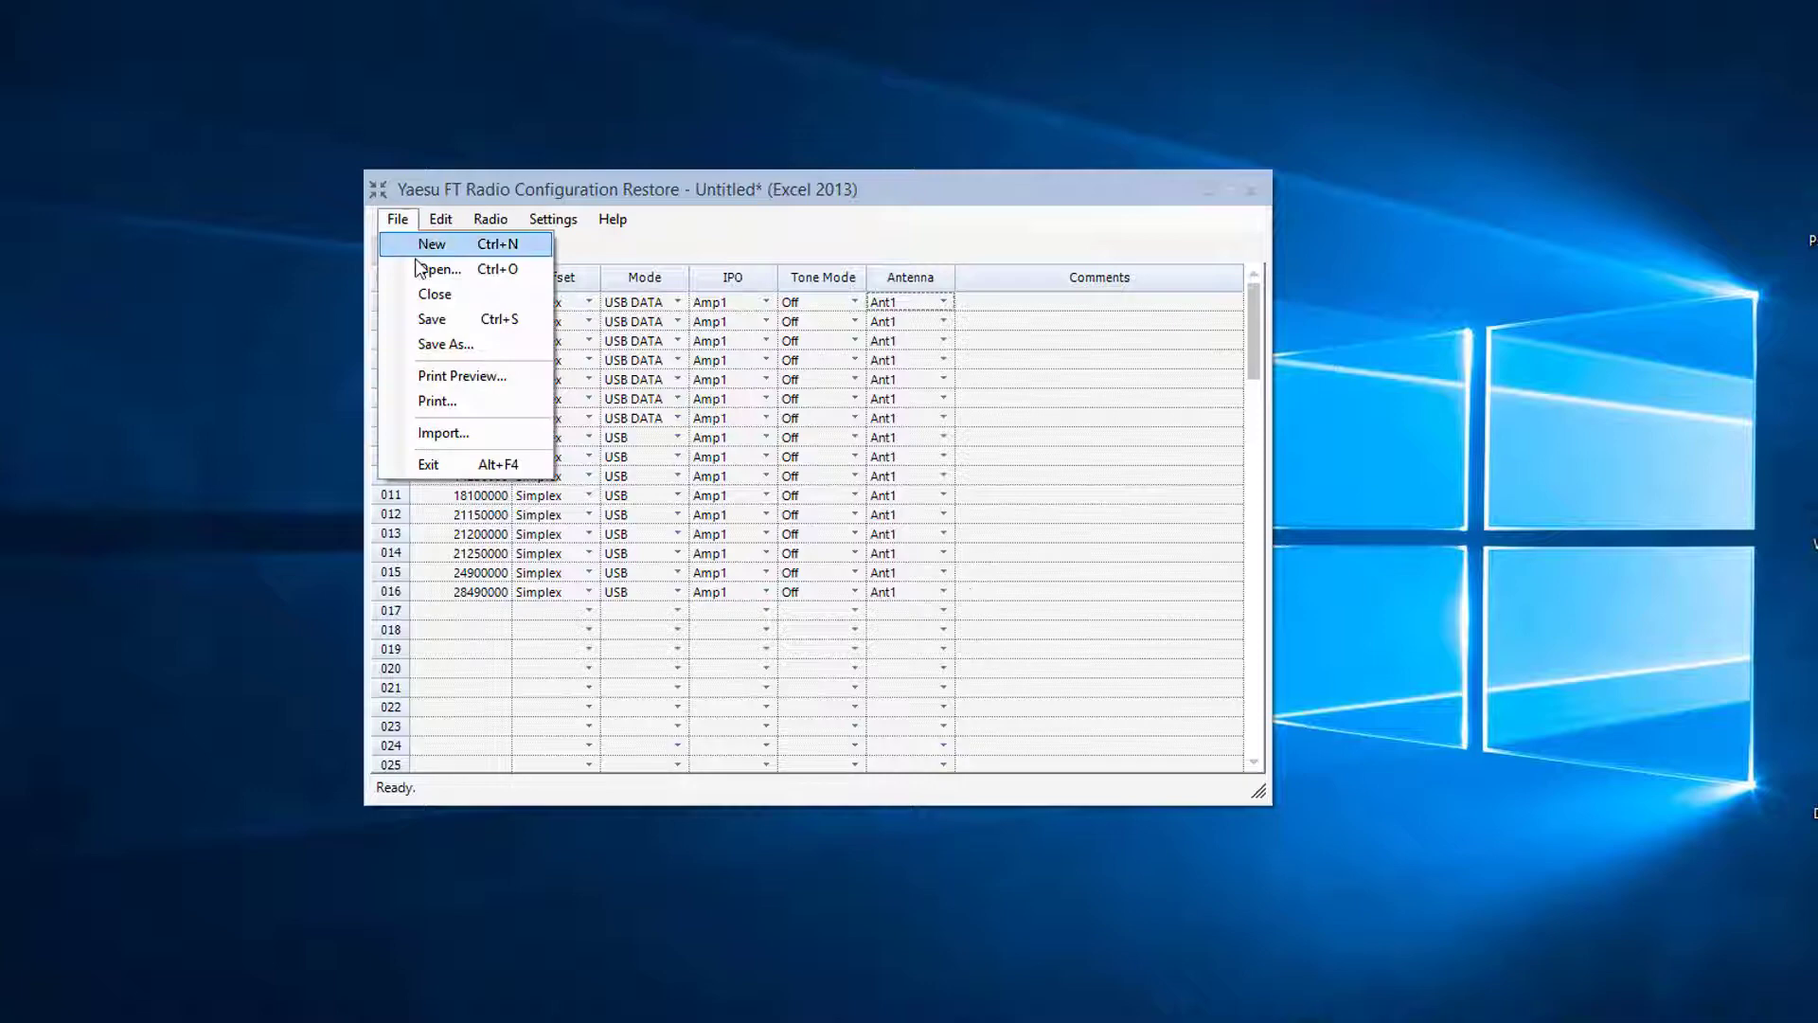
{"action": "left_click", "coordinate": [440, 344]}
{"action": "type", "text": "D"}
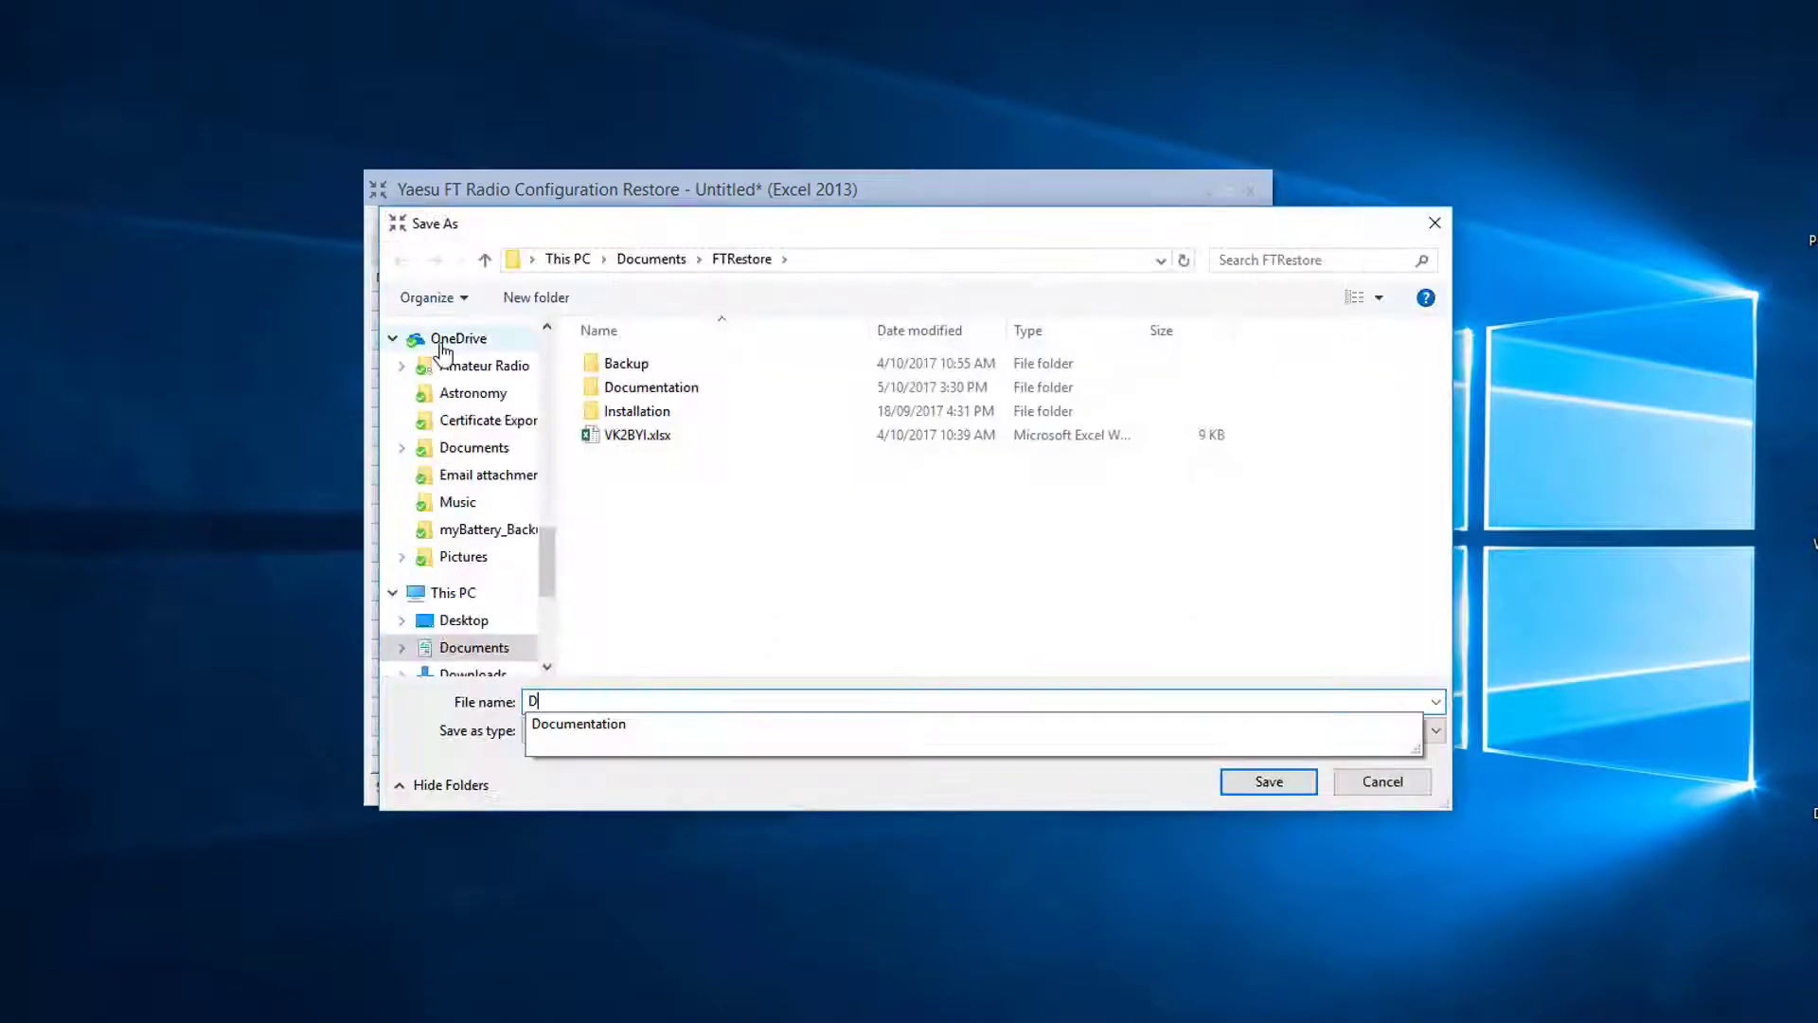
{"action": "type", "text": "emo"}
{"action": "key", "text": "Return"}
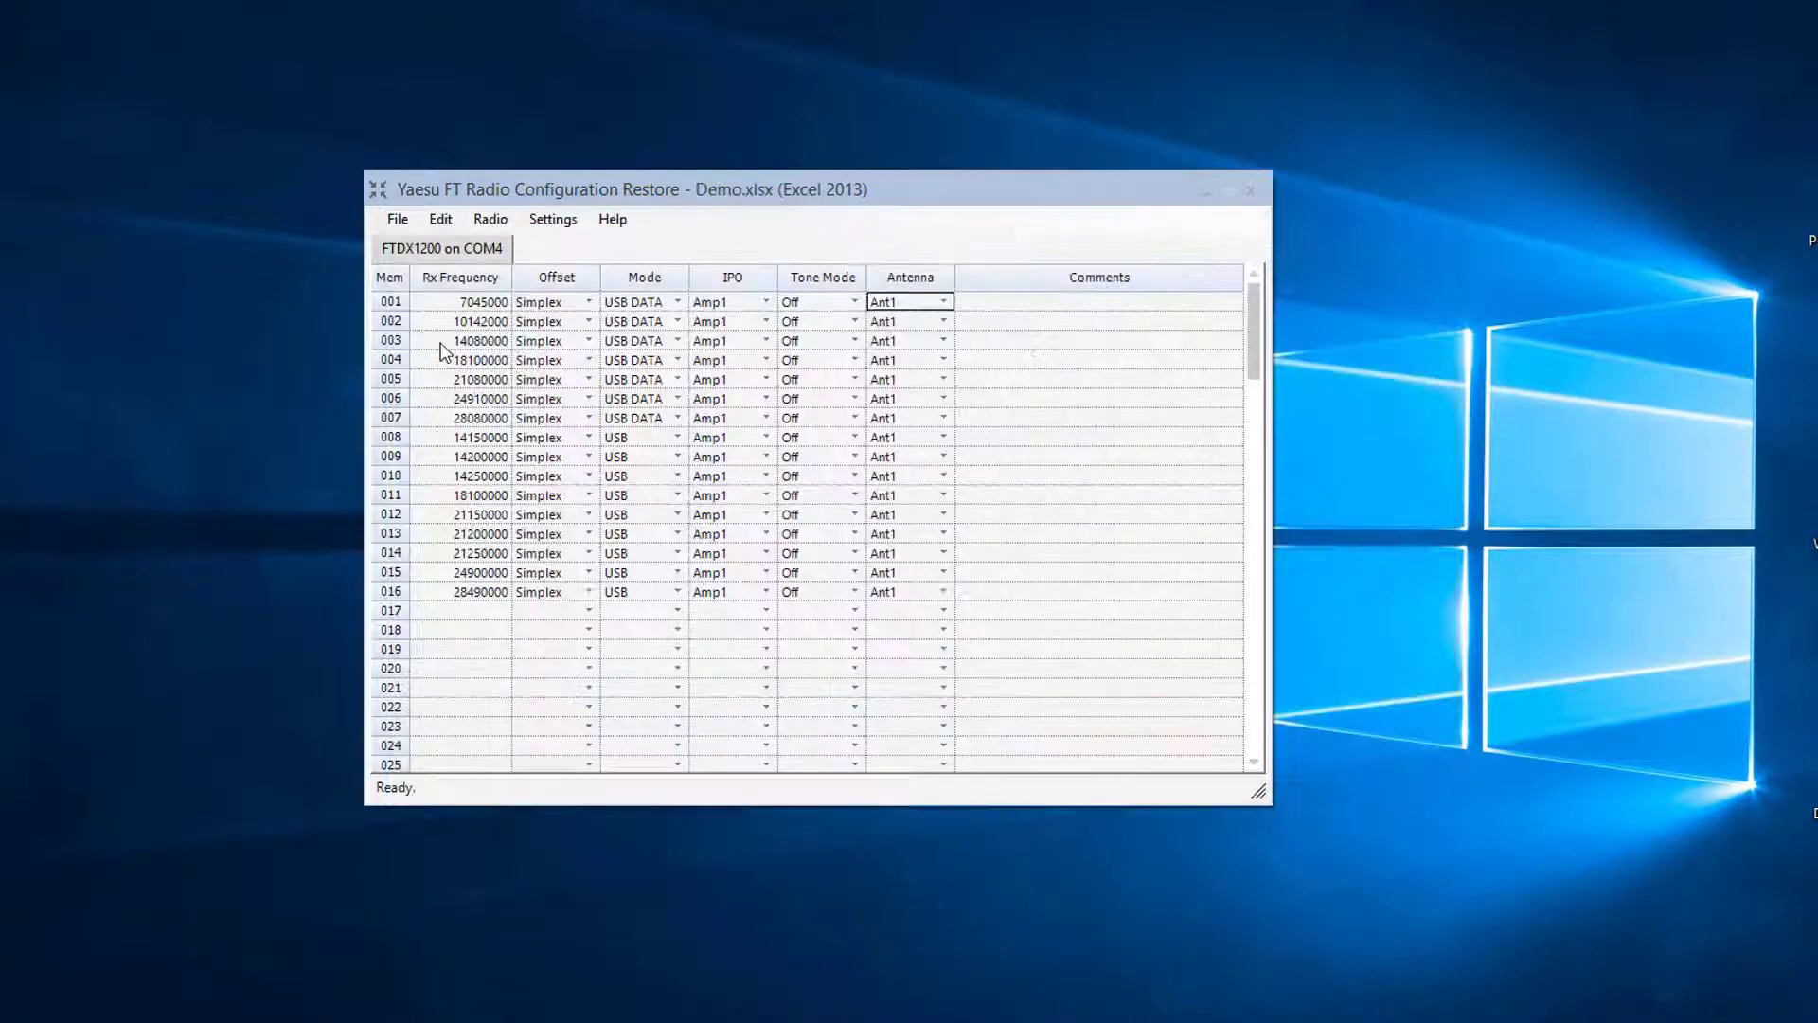
Open the Menu Settings window and read the menu settings from the radio, allowing the worksheet to be overwritten.
{"action": "left_click", "coordinate": [494, 222]}
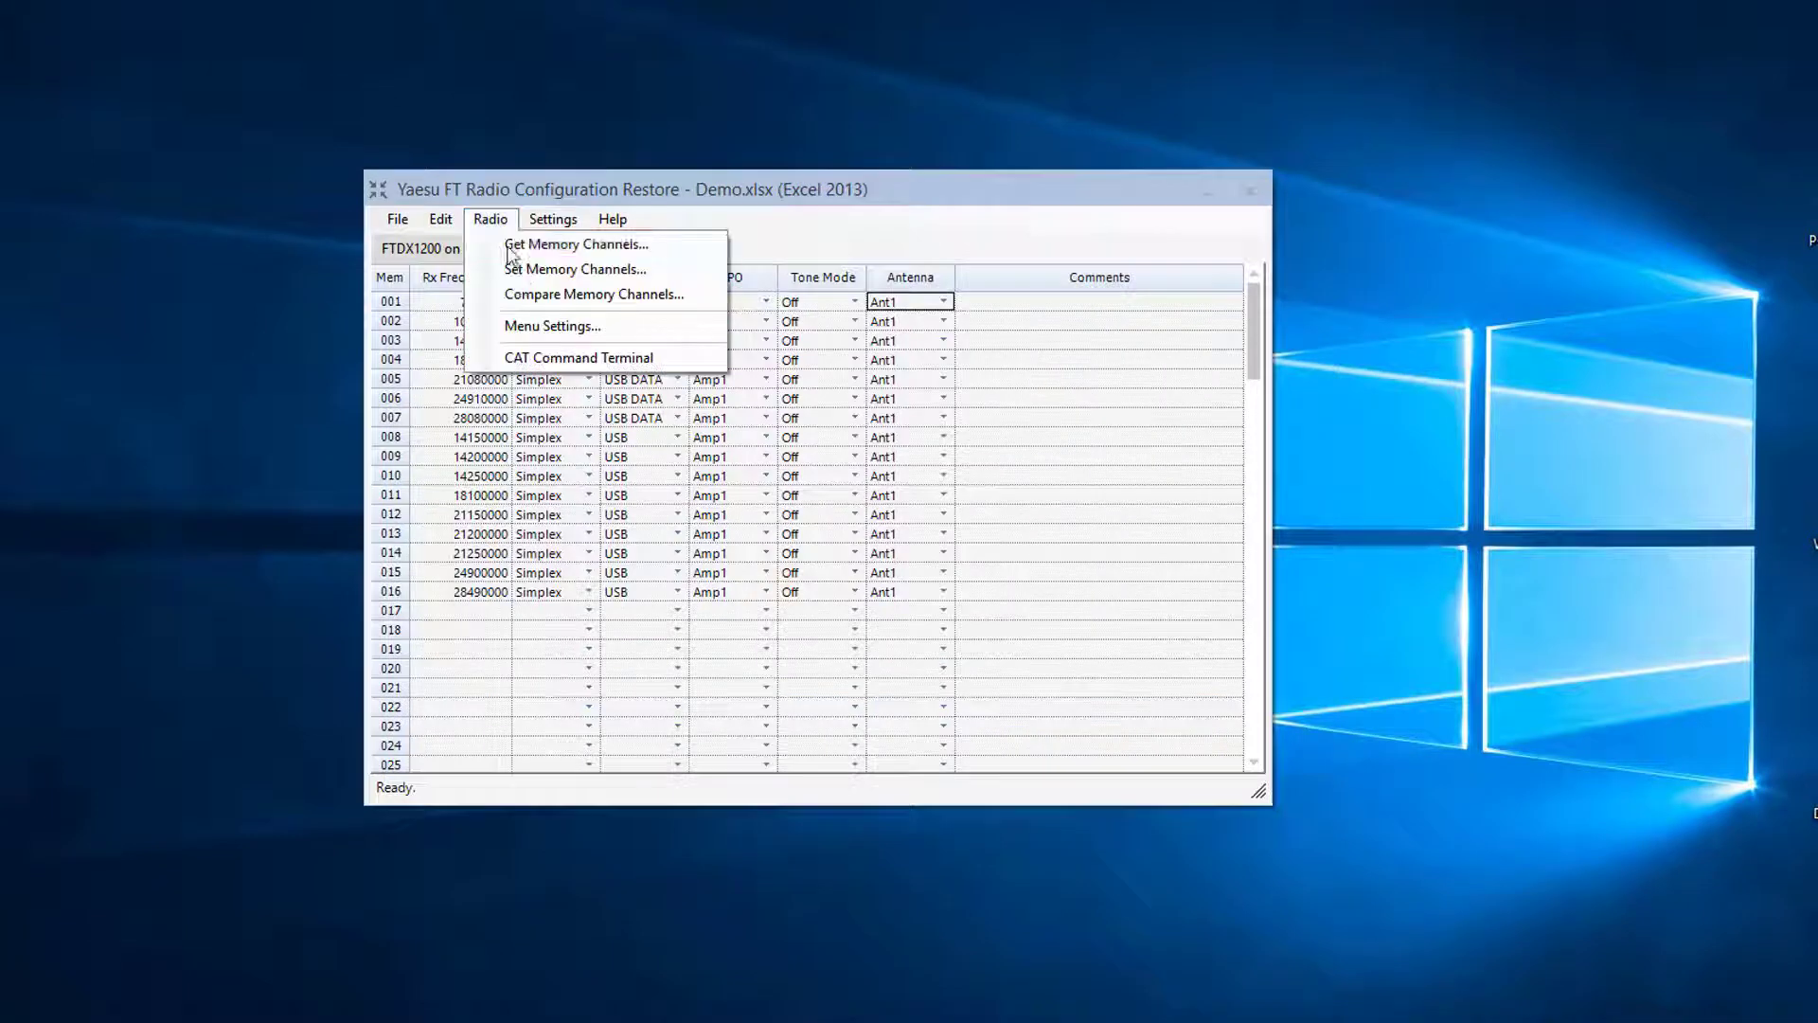
{"action": "left_click", "coordinate": [554, 331]}
{"action": "left_click", "coordinate": [643, 334]}
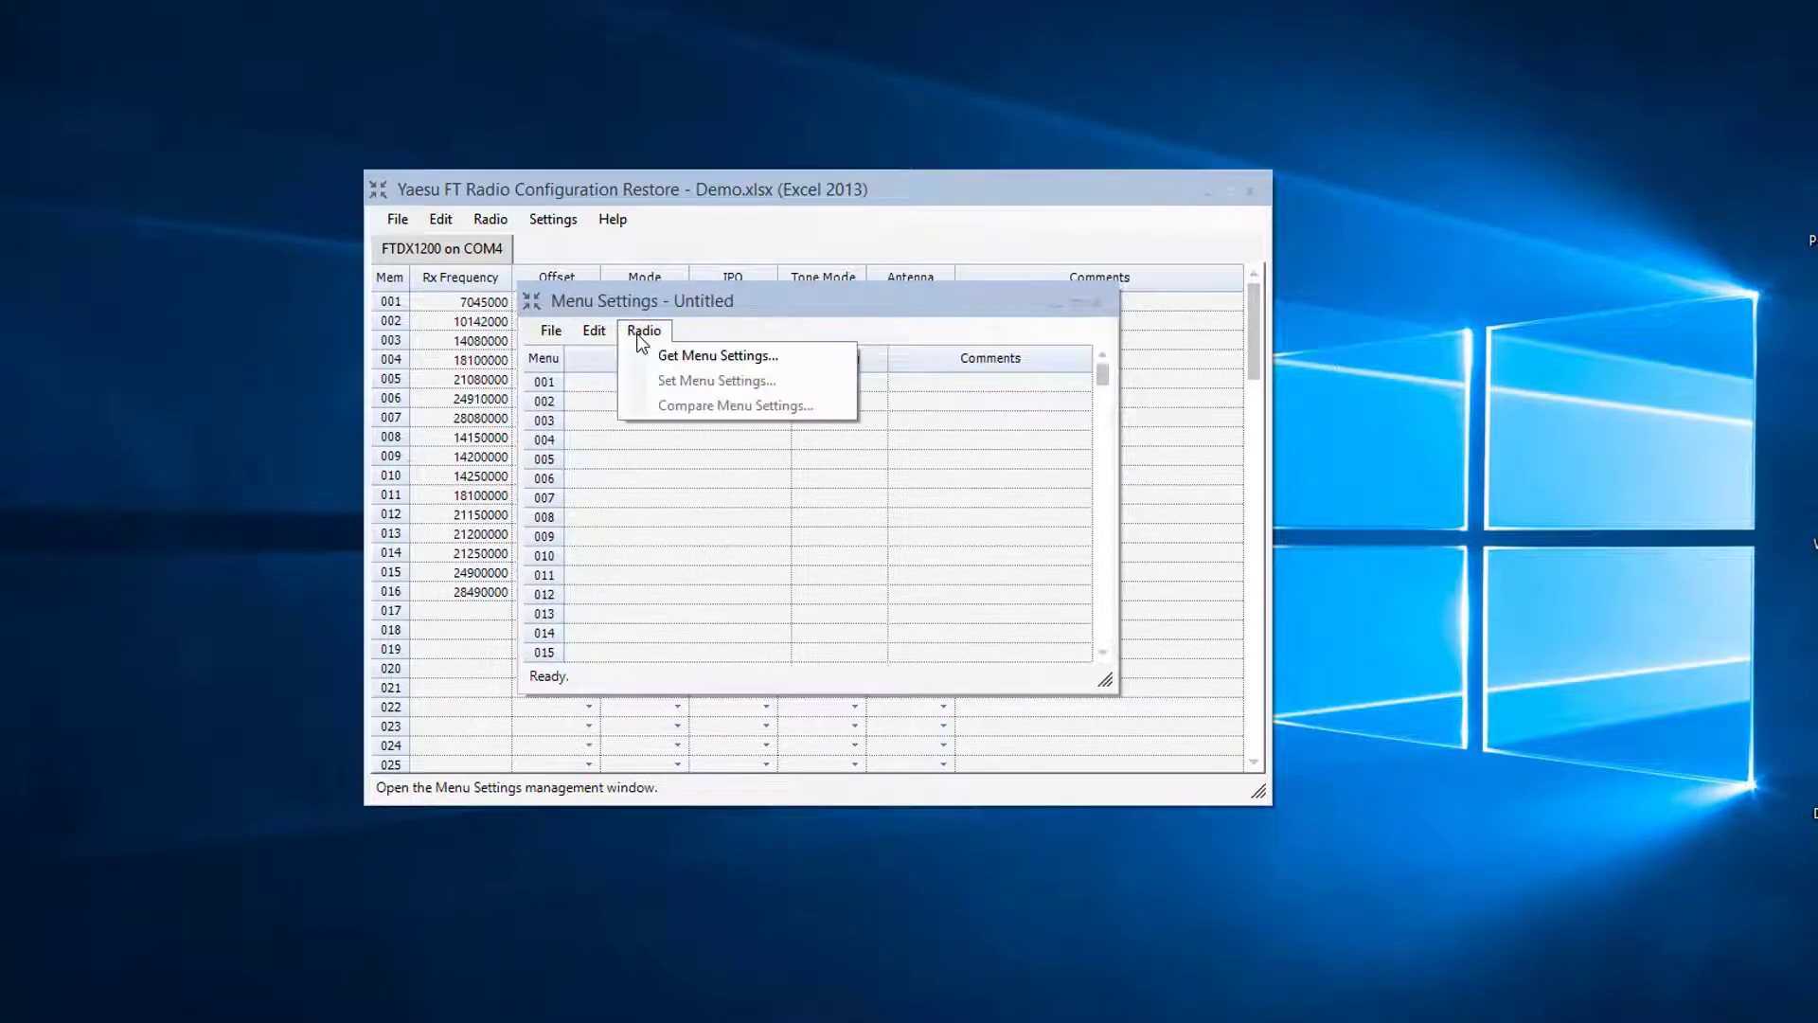
{"action": "left_click", "coordinate": [674, 356]}
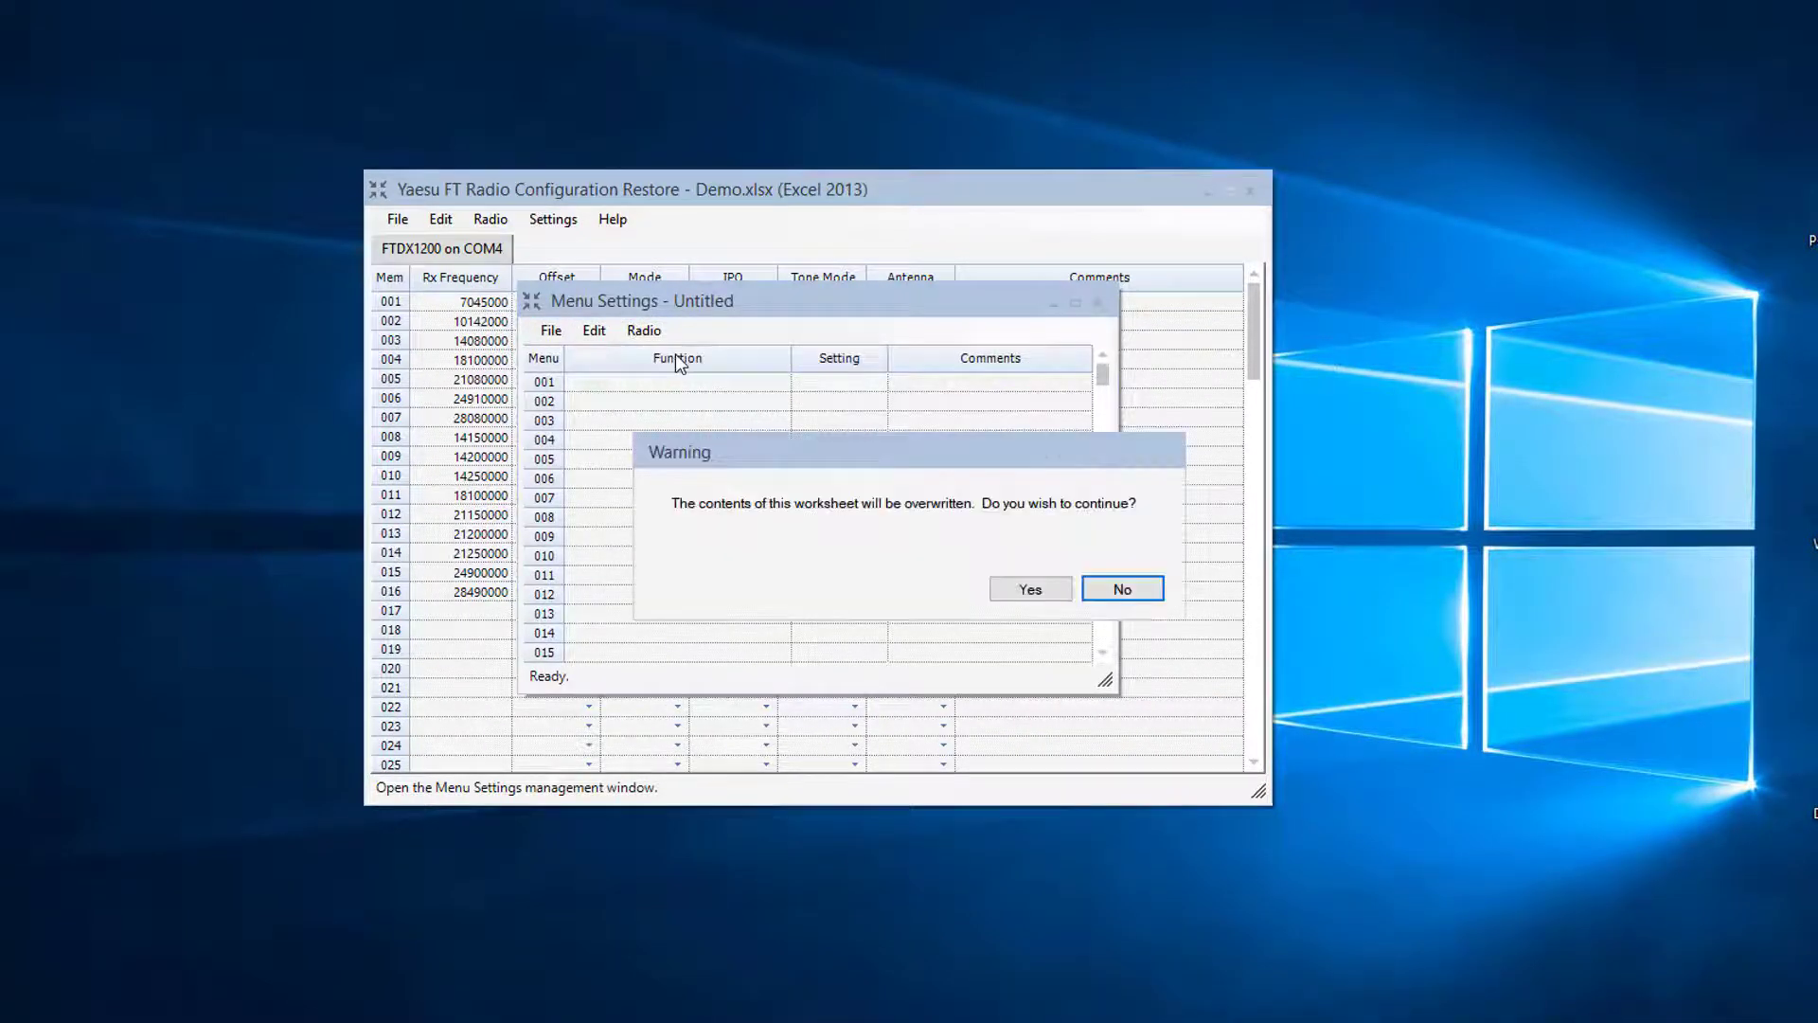
{"action": "left_click", "coordinate": [1043, 594]}
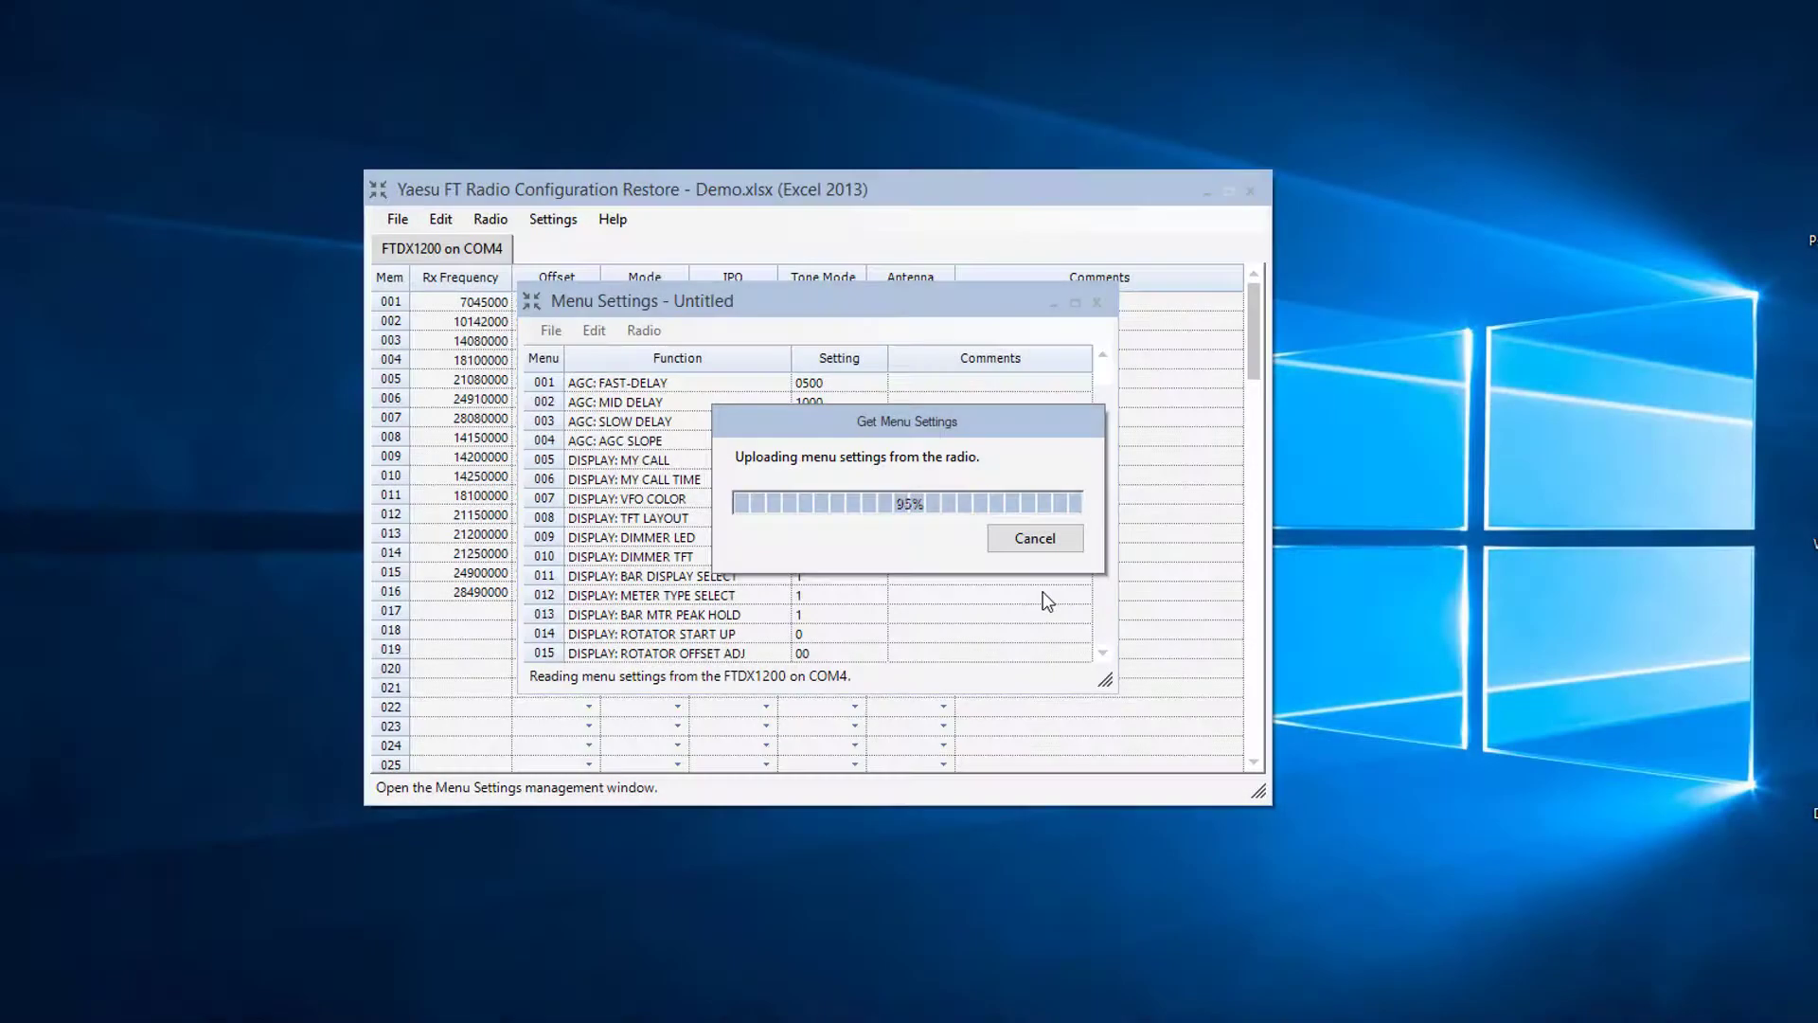
Save the menu settings as Demo in the FTRestore folder and close the Menu Settings window.
{"action": "left_click", "coordinate": [551, 330]}
{"action": "left_click", "coordinate": [604, 456]}
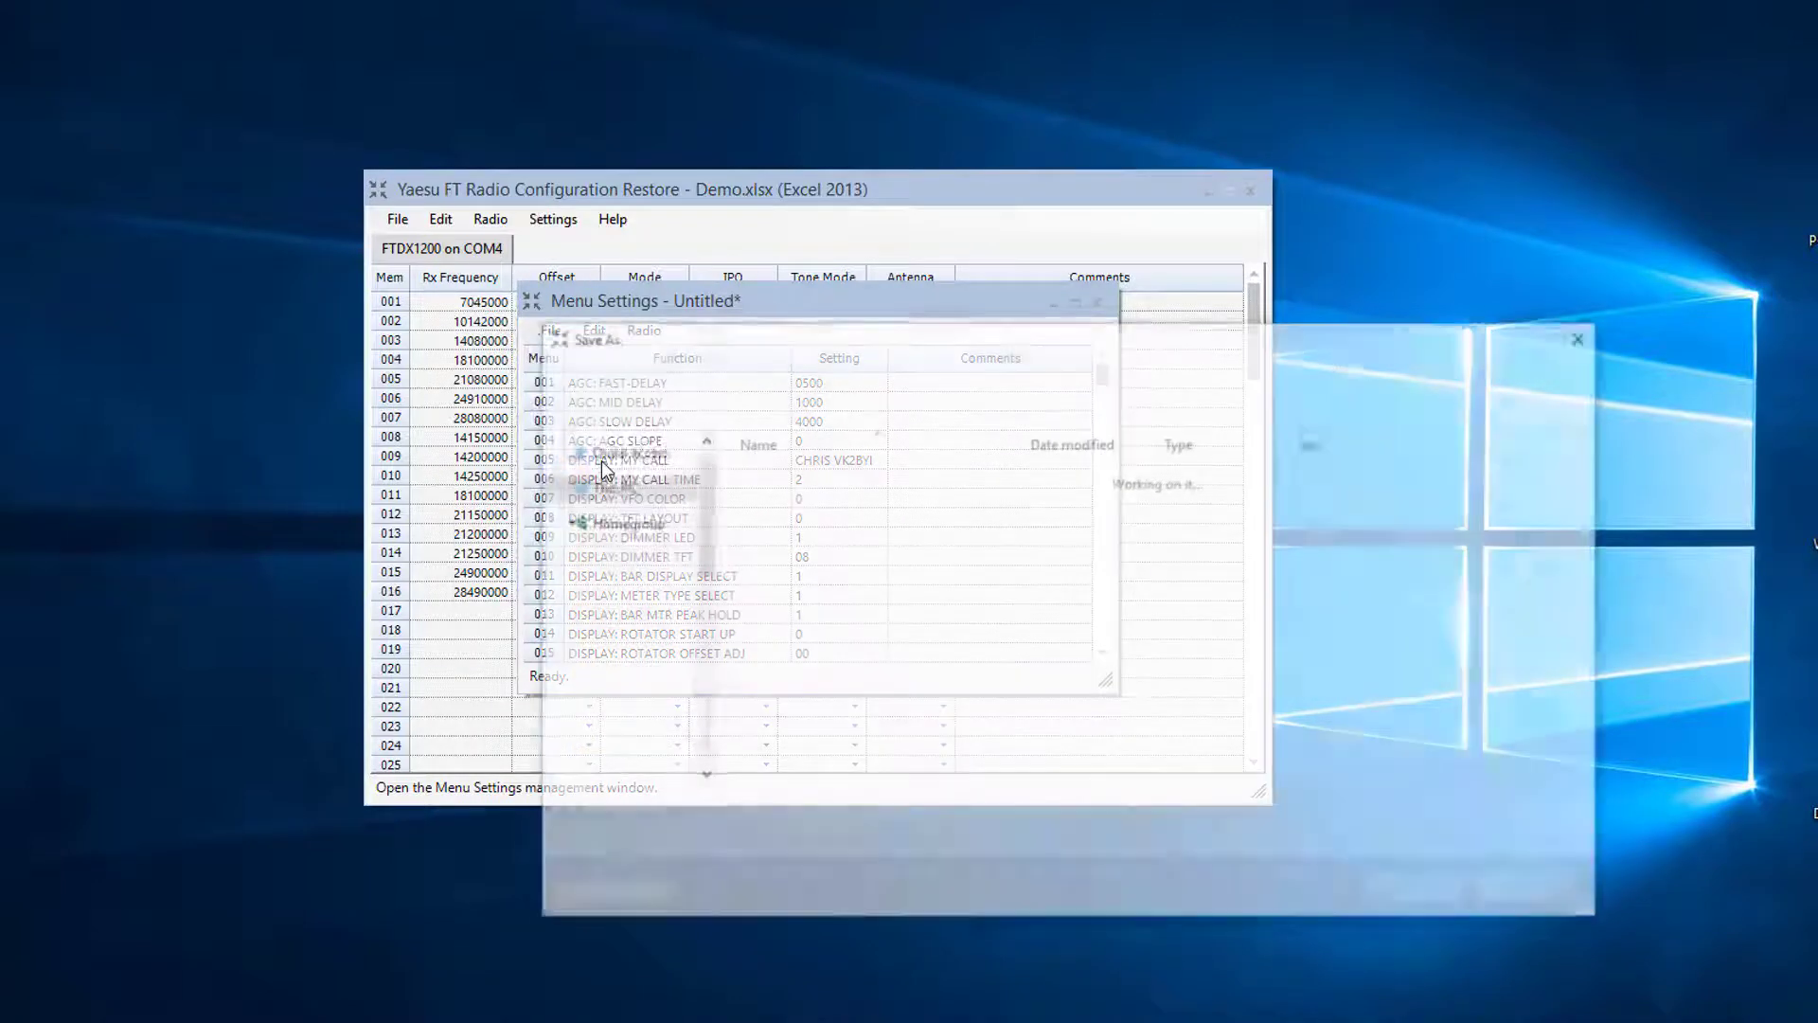
{"action": "type", "text": "Demo"}
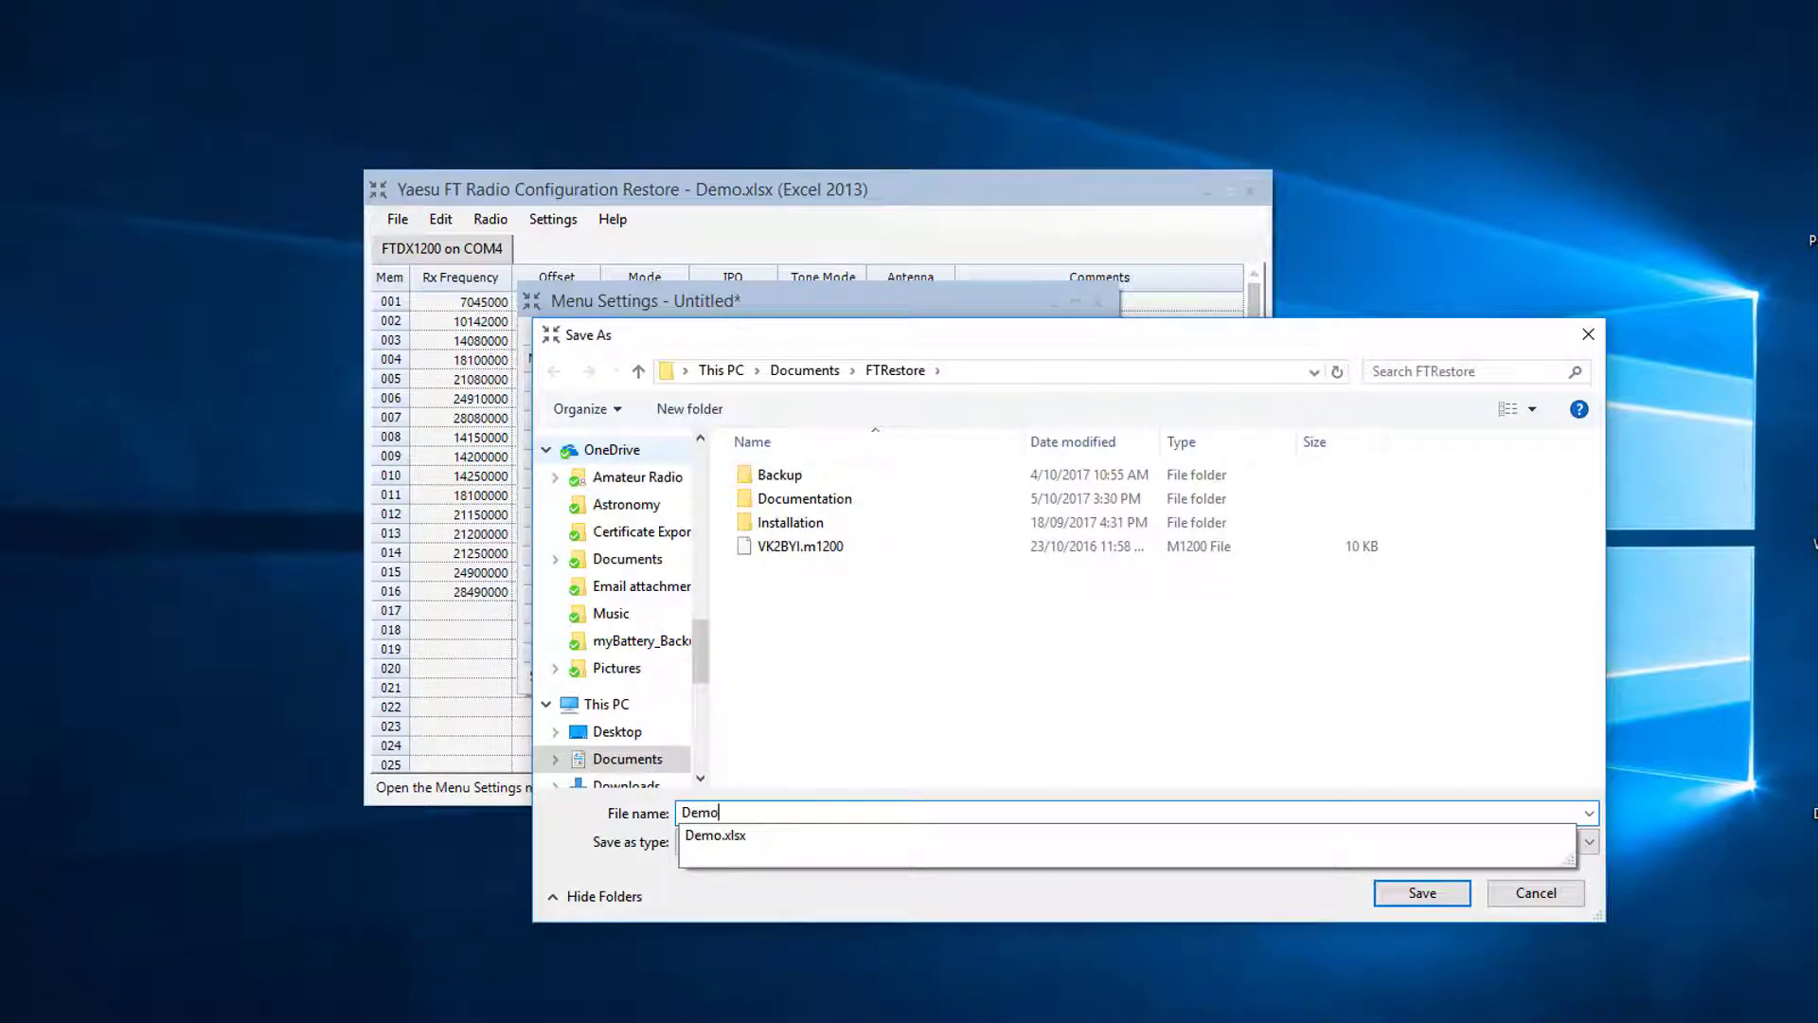
{"action": "key", "text": "Return"}
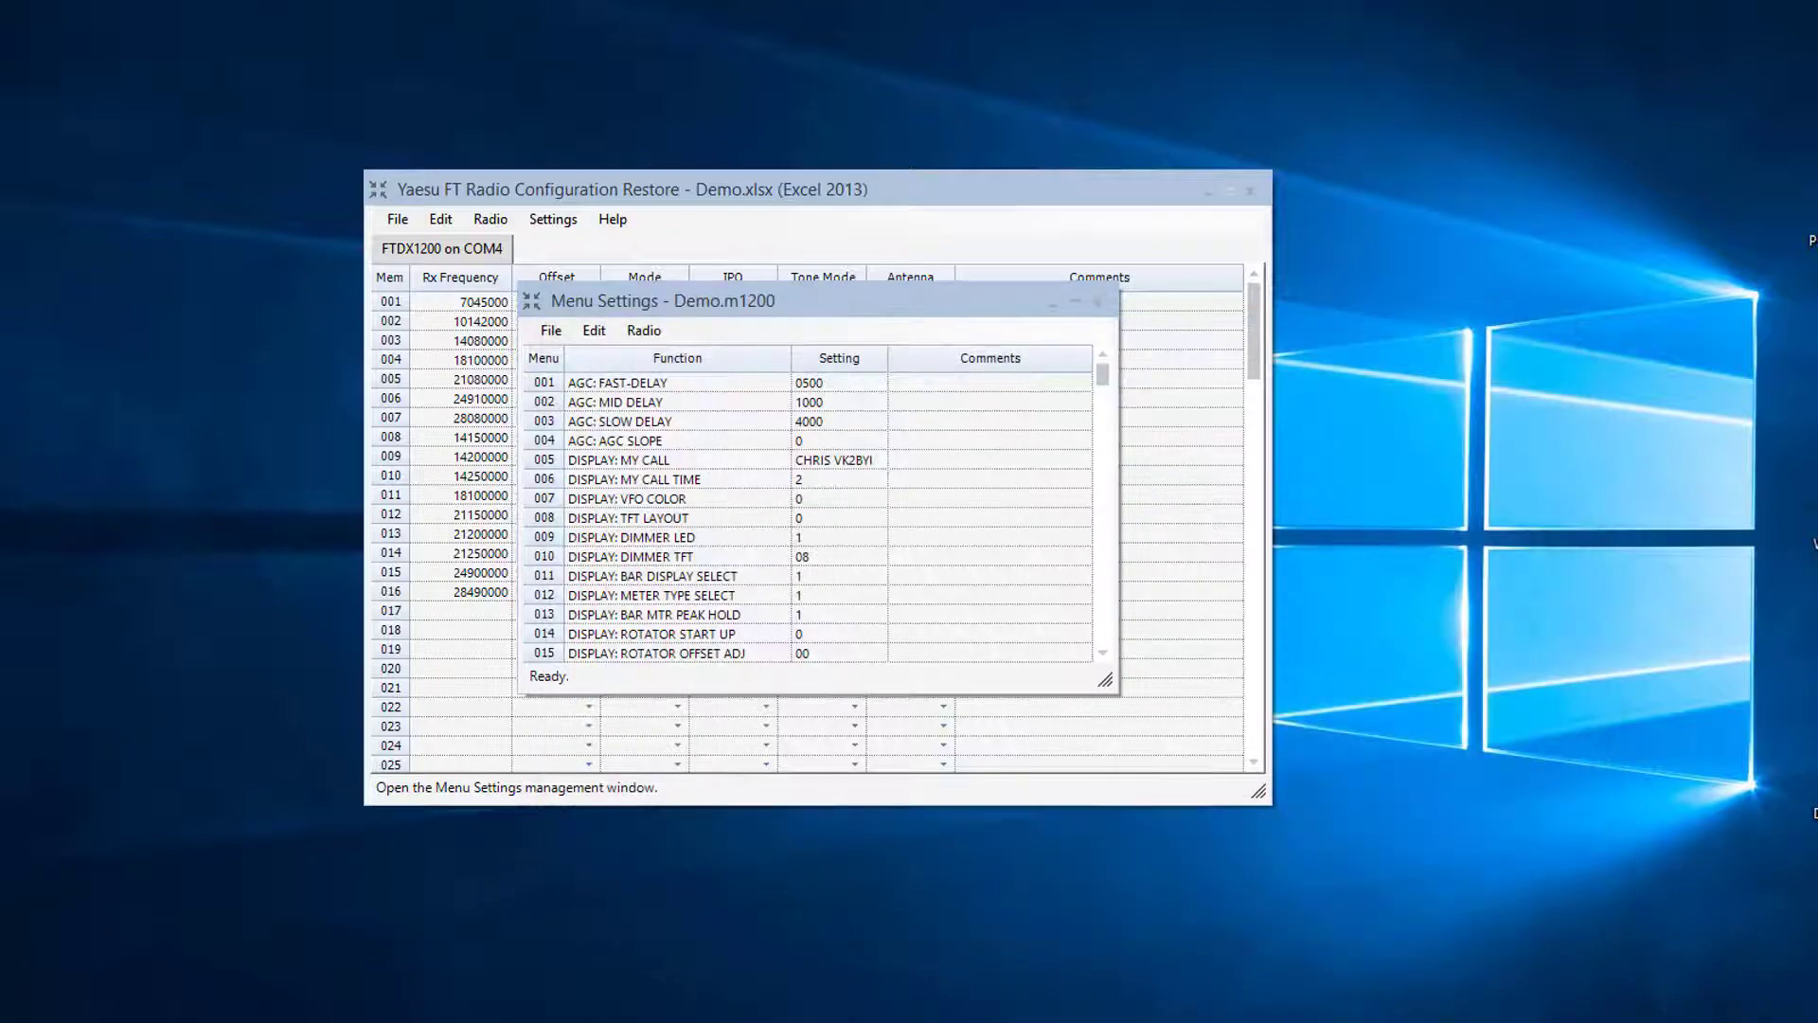
{"action": "left_click", "coordinate": [1098, 302]}
Exit FTRestore and relaunch it from the desktop.
{"action": "left_click", "coordinate": [387, 230]}
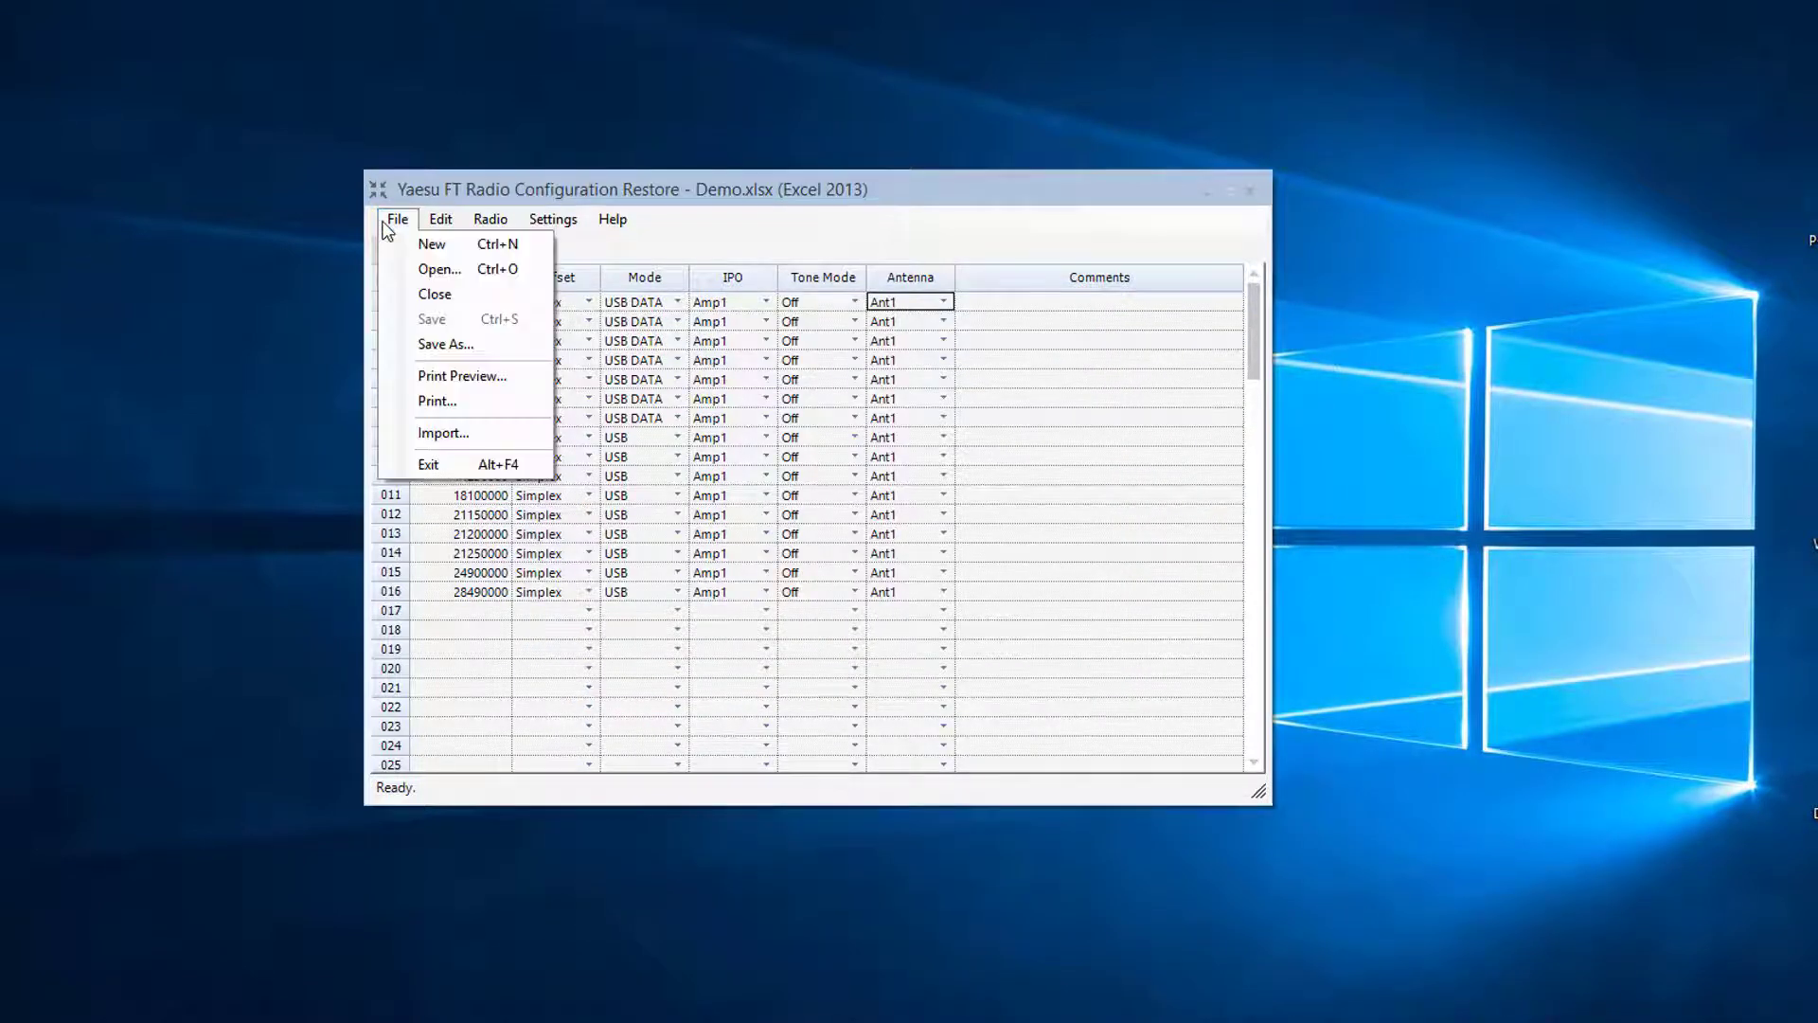
{"action": "left_click", "coordinate": [433, 468]}
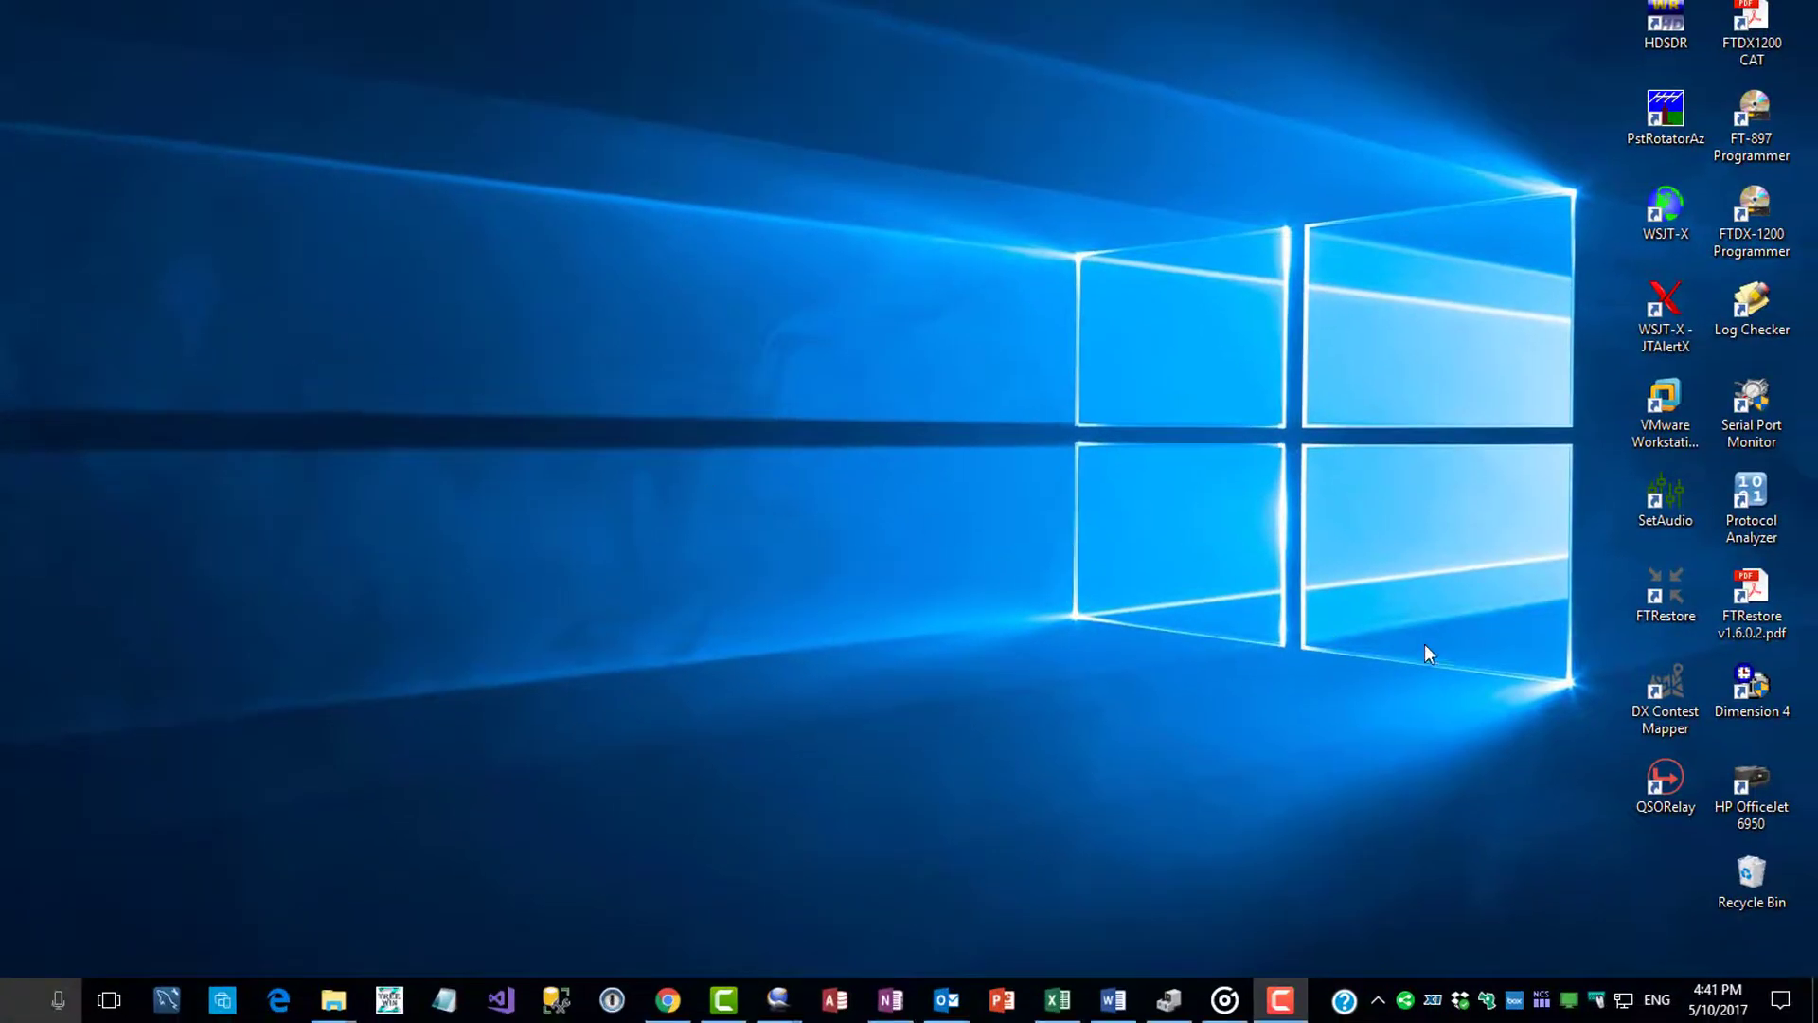
{"action": "double_click", "coordinate": [1682, 595]}
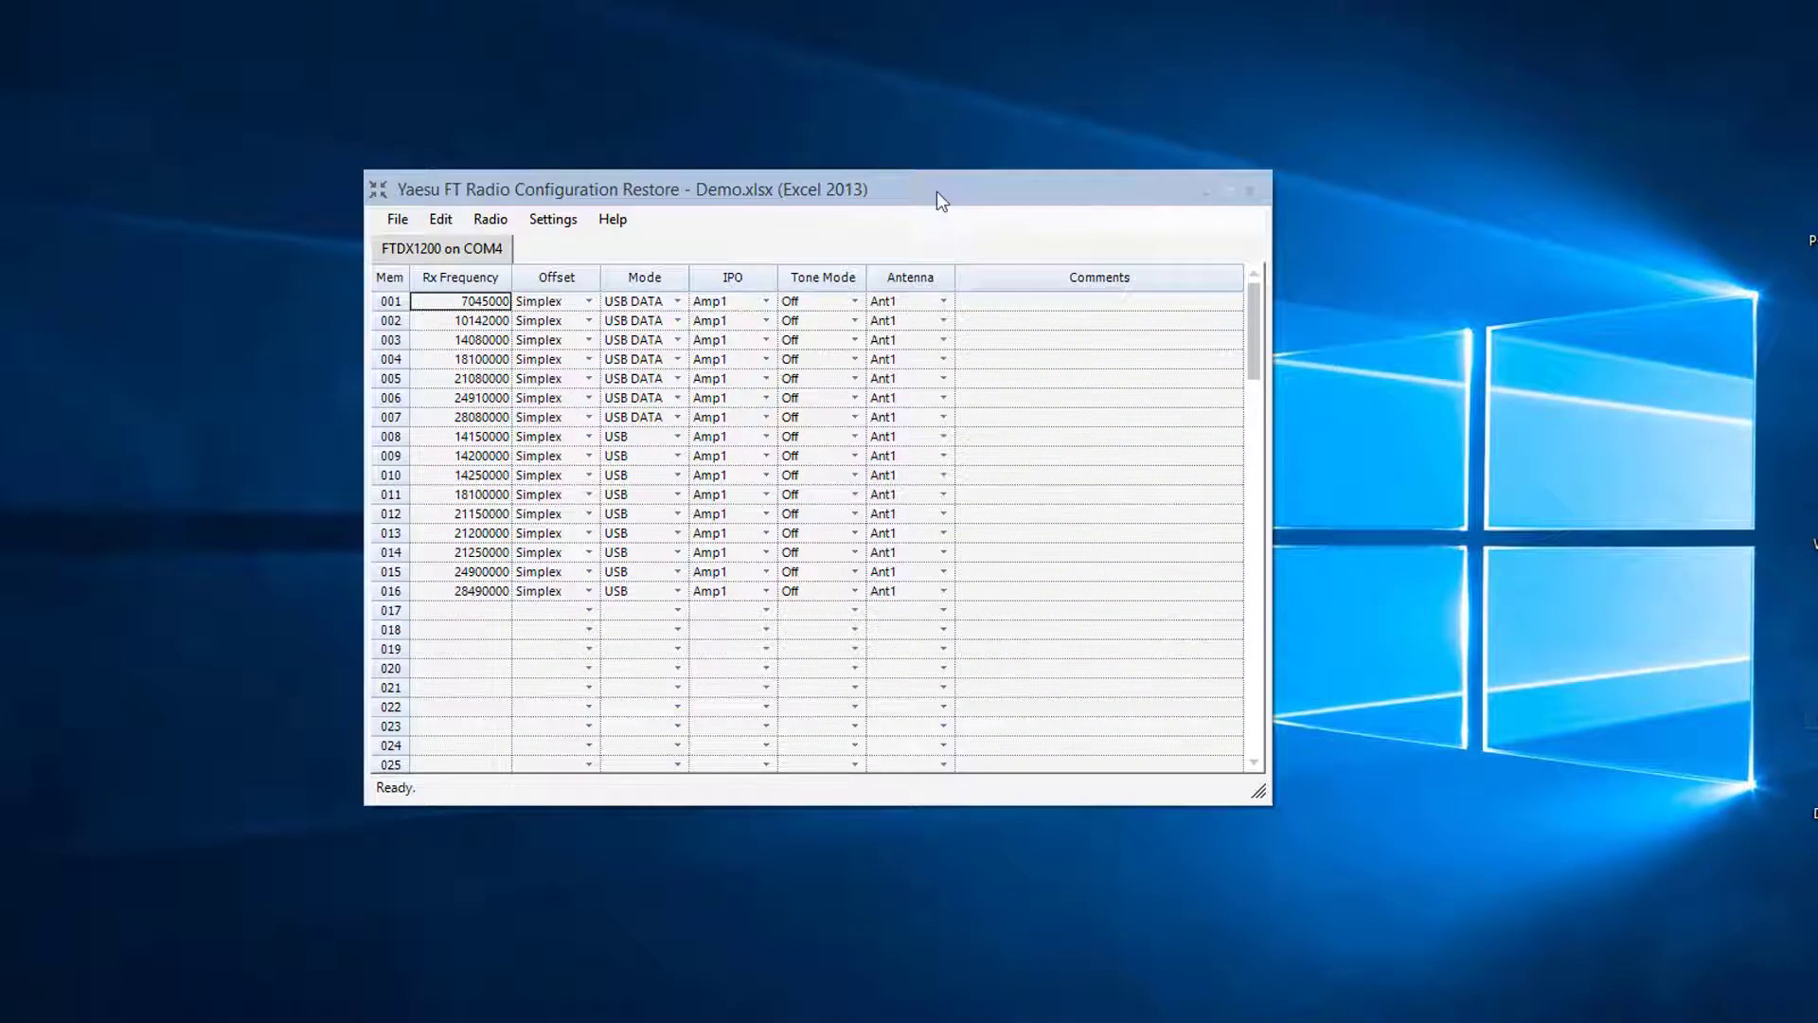
Write the Demo memory channels back to the radio, and write the Demo menu settings to it from the Menu Settings window.
{"action": "left_click", "coordinate": [488, 220]}
{"action": "left_click", "coordinate": [517, 265]}
{"action": "left_click", "coordinate": [500, 218]}
{"action": "left_click", "coordinate": [543, 333]}
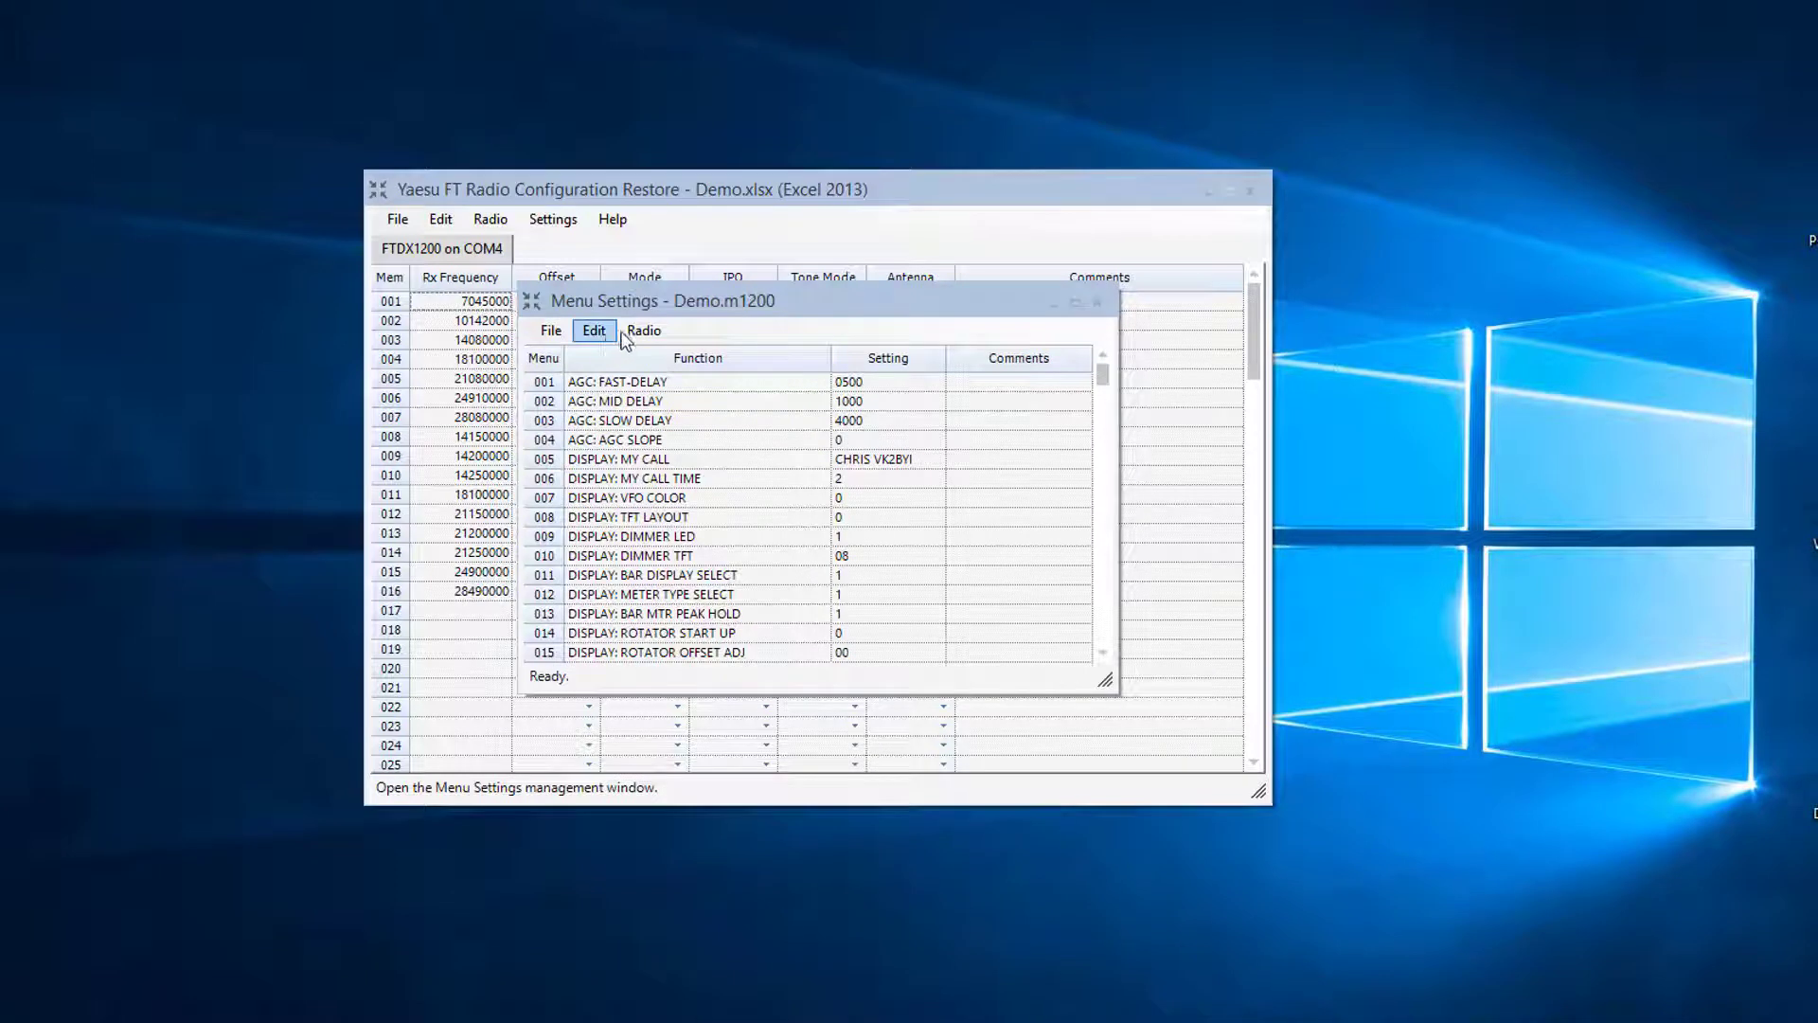
{"action": "left_click", "coordinate": [643, 330]}
{"action": "left_click", "coordinate": [674, 379]}
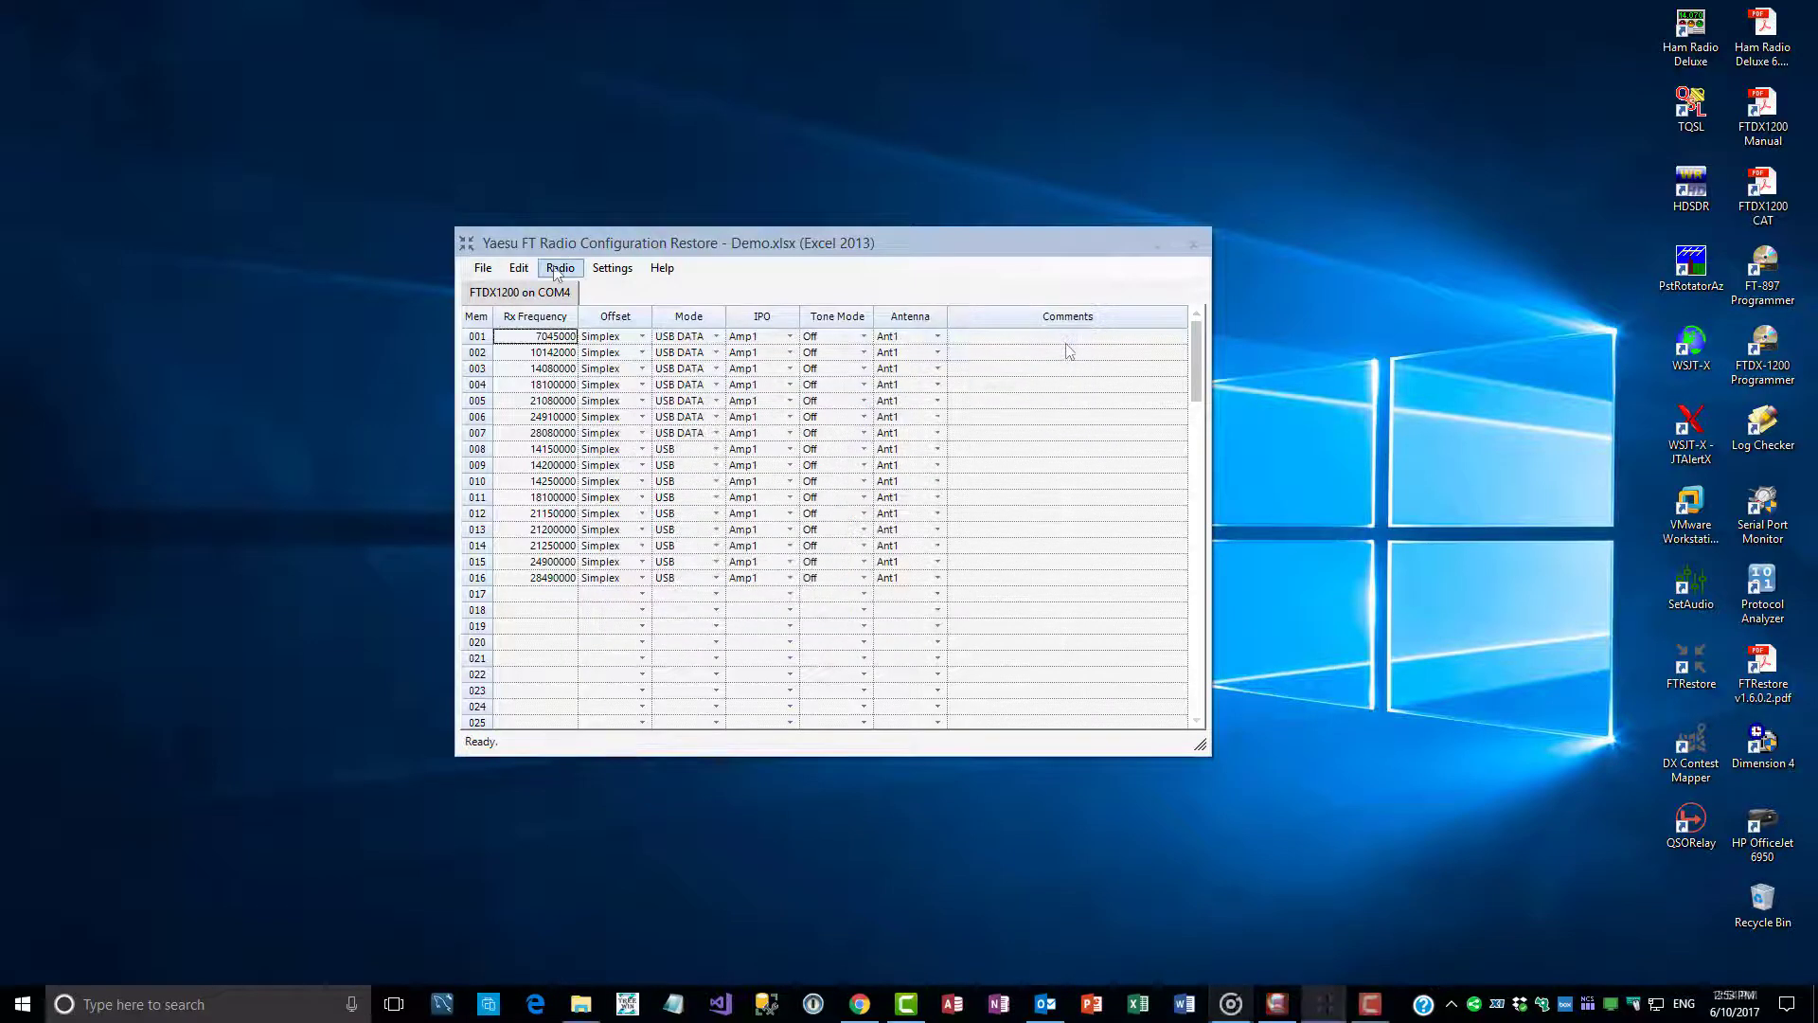
Open the CAT Command Terminal and send the command EX005; to the radio.
{"action": "left_click", "coordinate": [559, 268]}
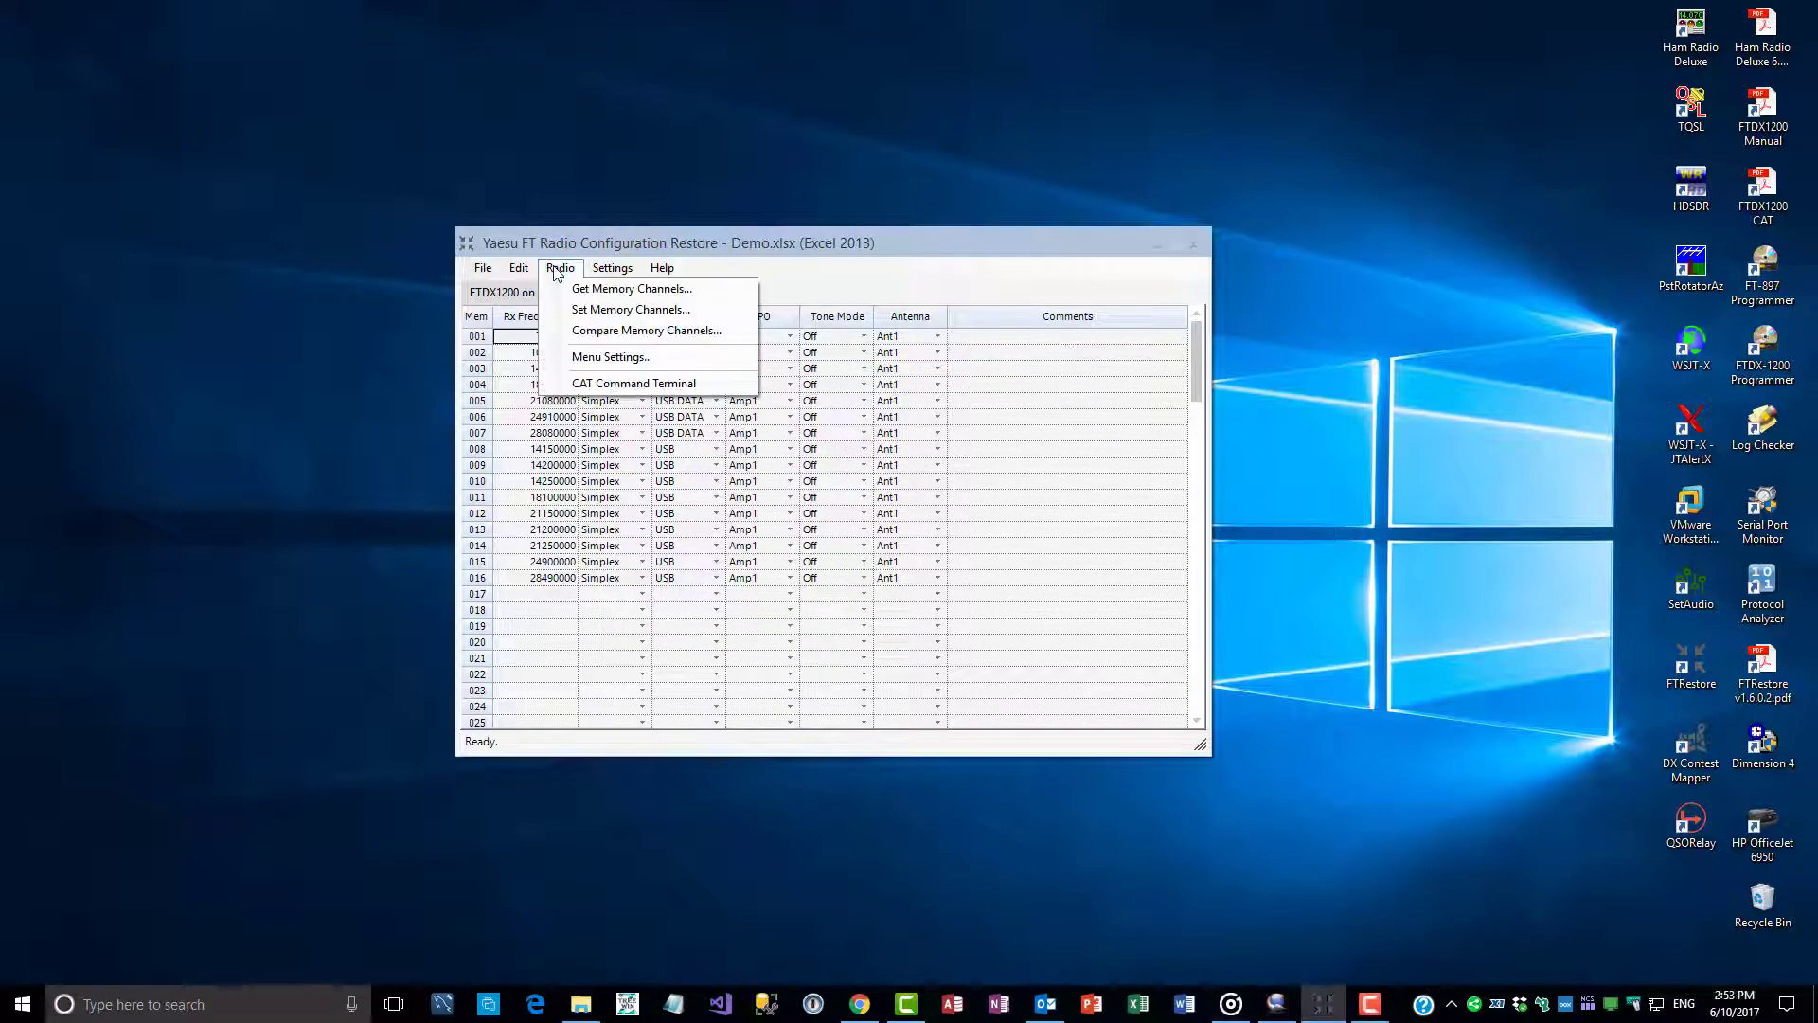
{"action": "left_click", "coordinate": [602, 384]}
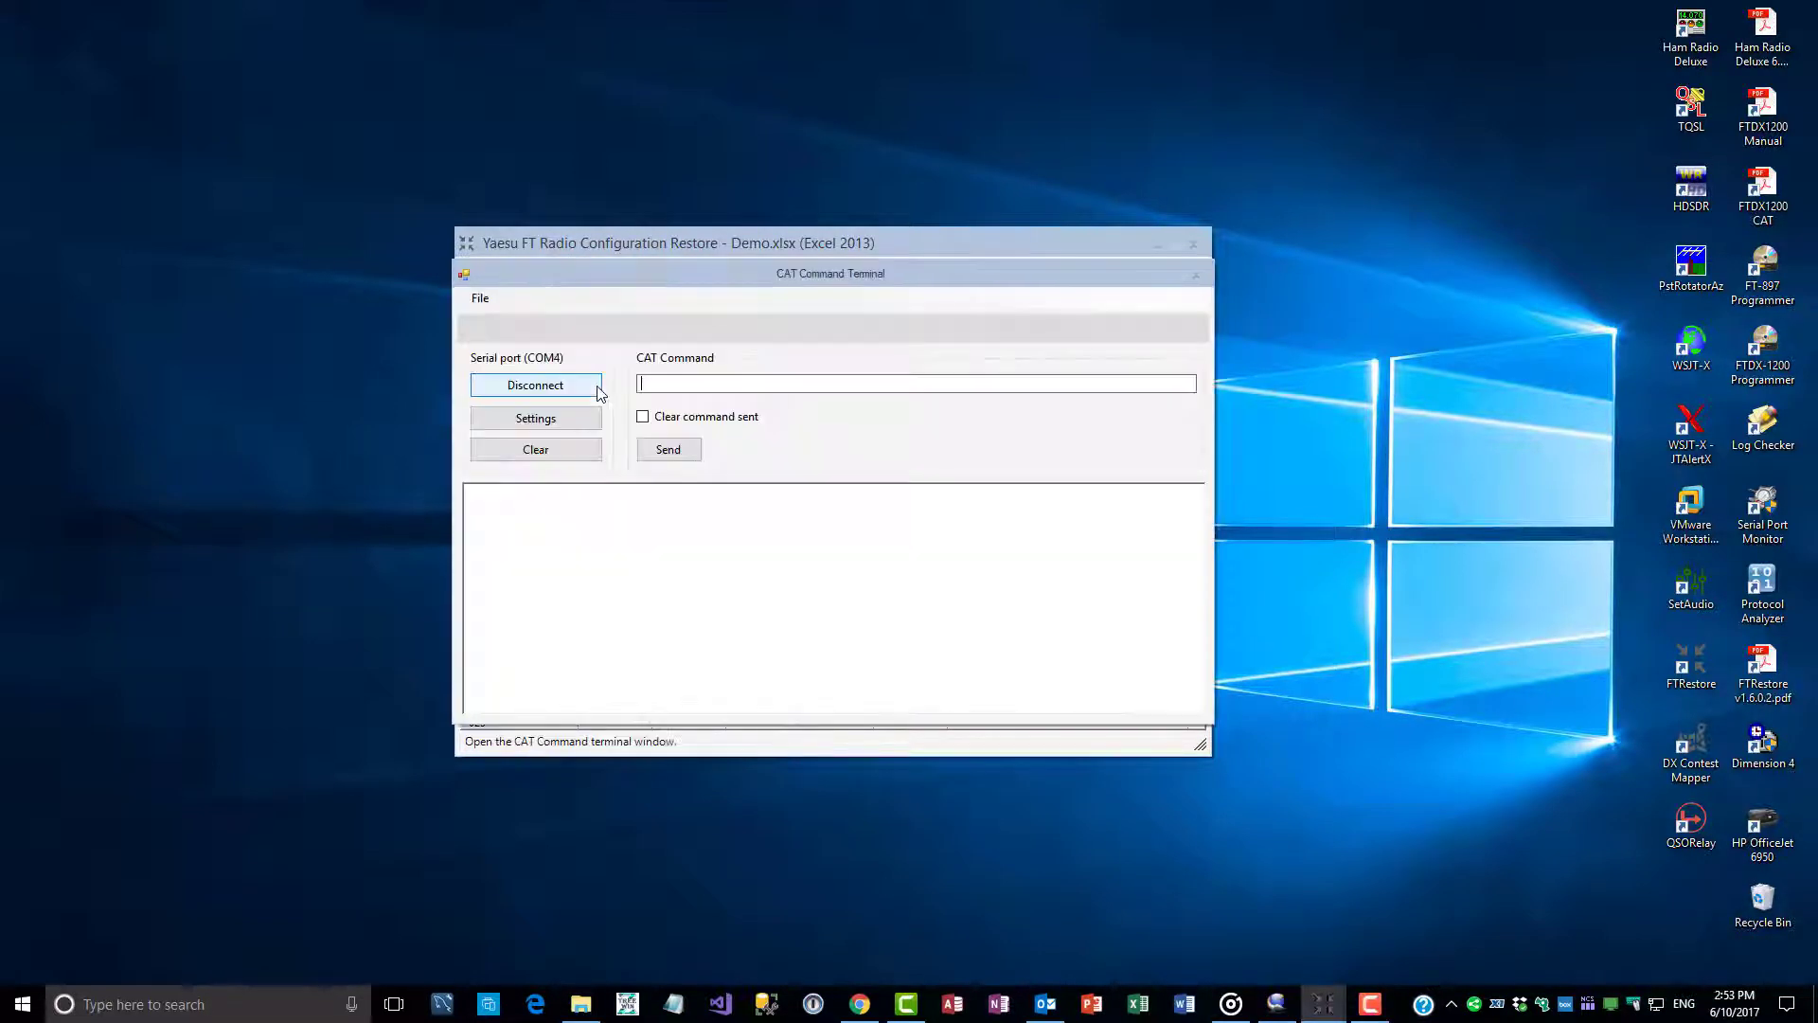
{"action": "type", "text": "EX005;"}
{"action": "key", "text": "Return"}
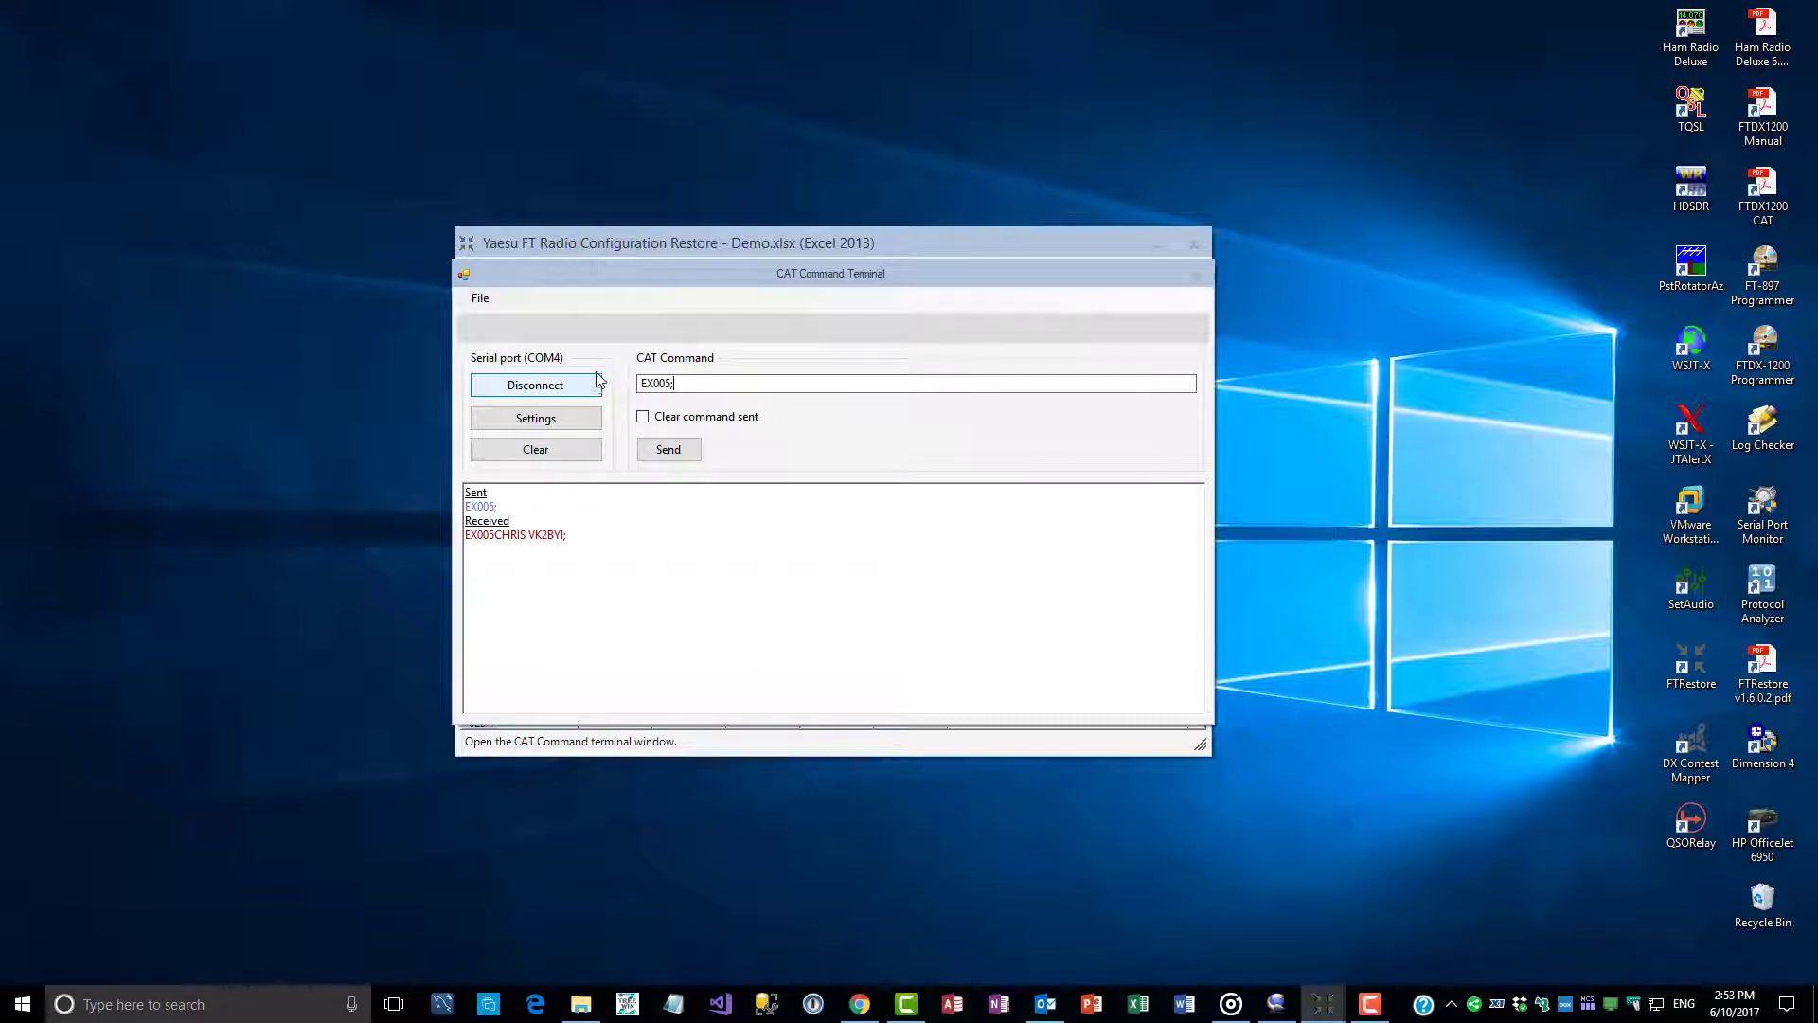
Load Demo.macro in the terminal's Macro Definitions window, close that window and run the KM1 - CQ macro.
{"action": "left_click", "coordinate": [480, 299]}
{"action": "left_click", "coordinate": [496, 314]}
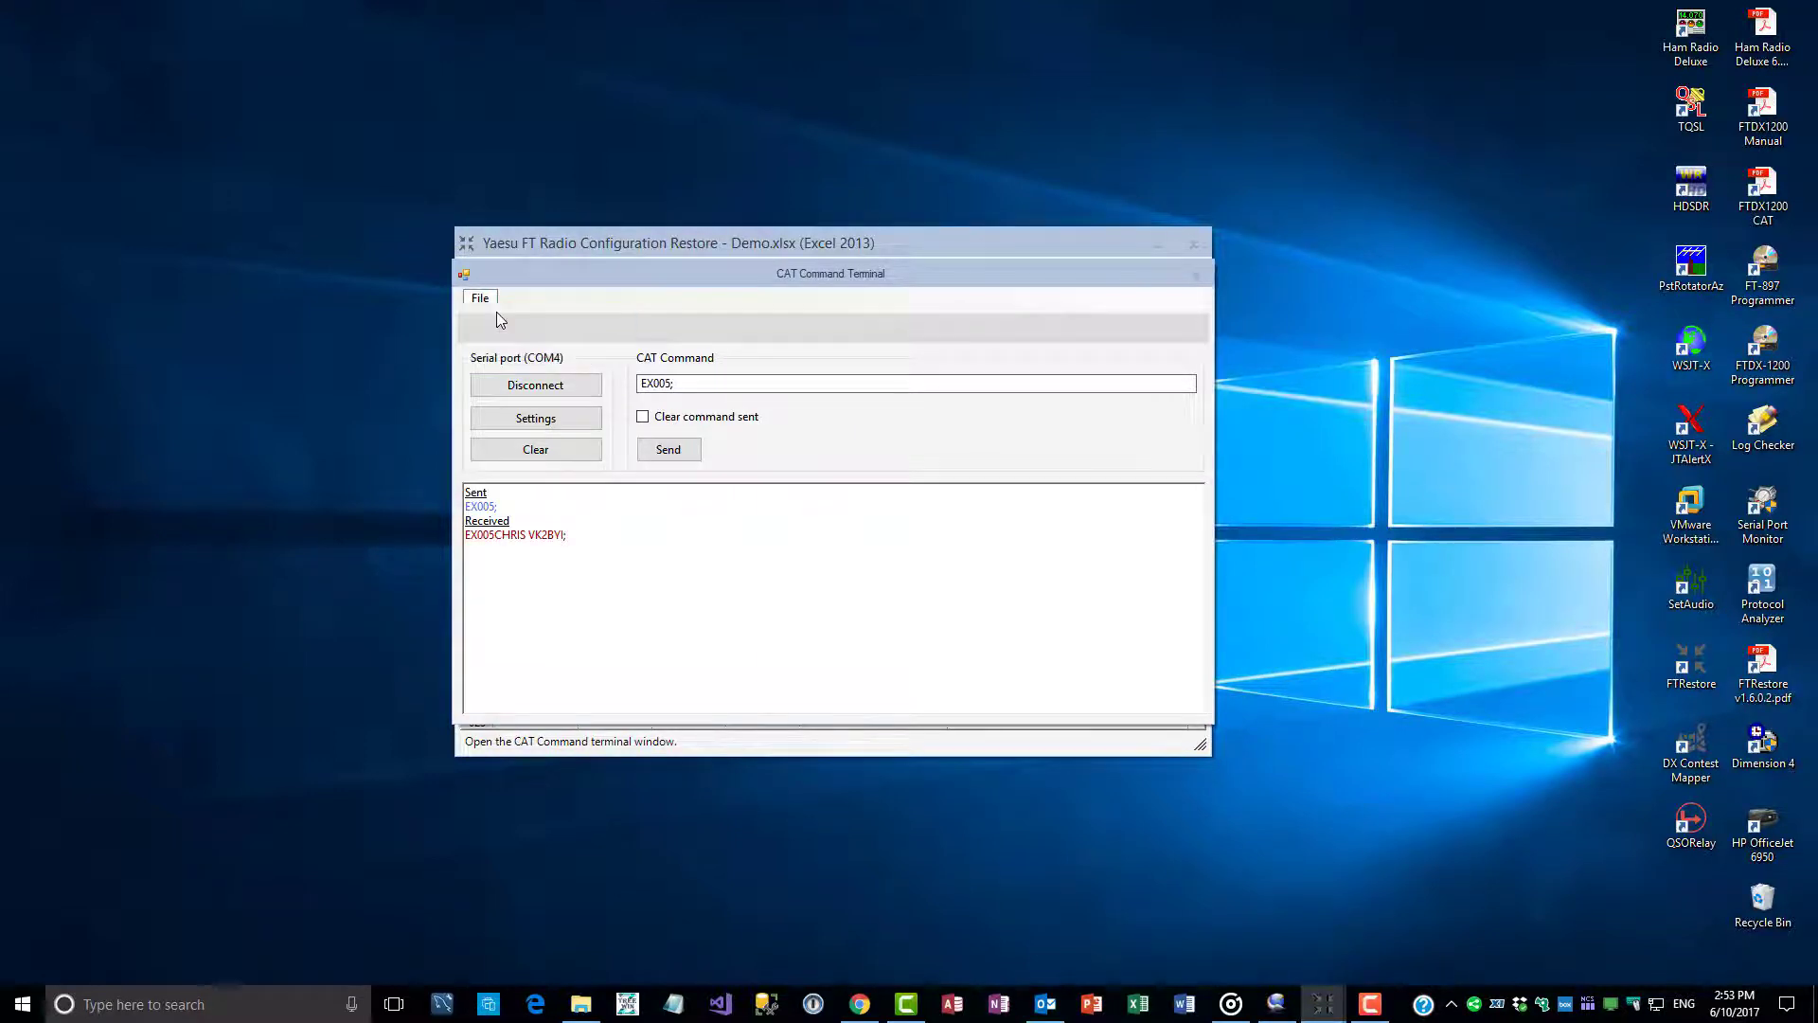
{"action": "left_click", "coordinate": [611, 360]}
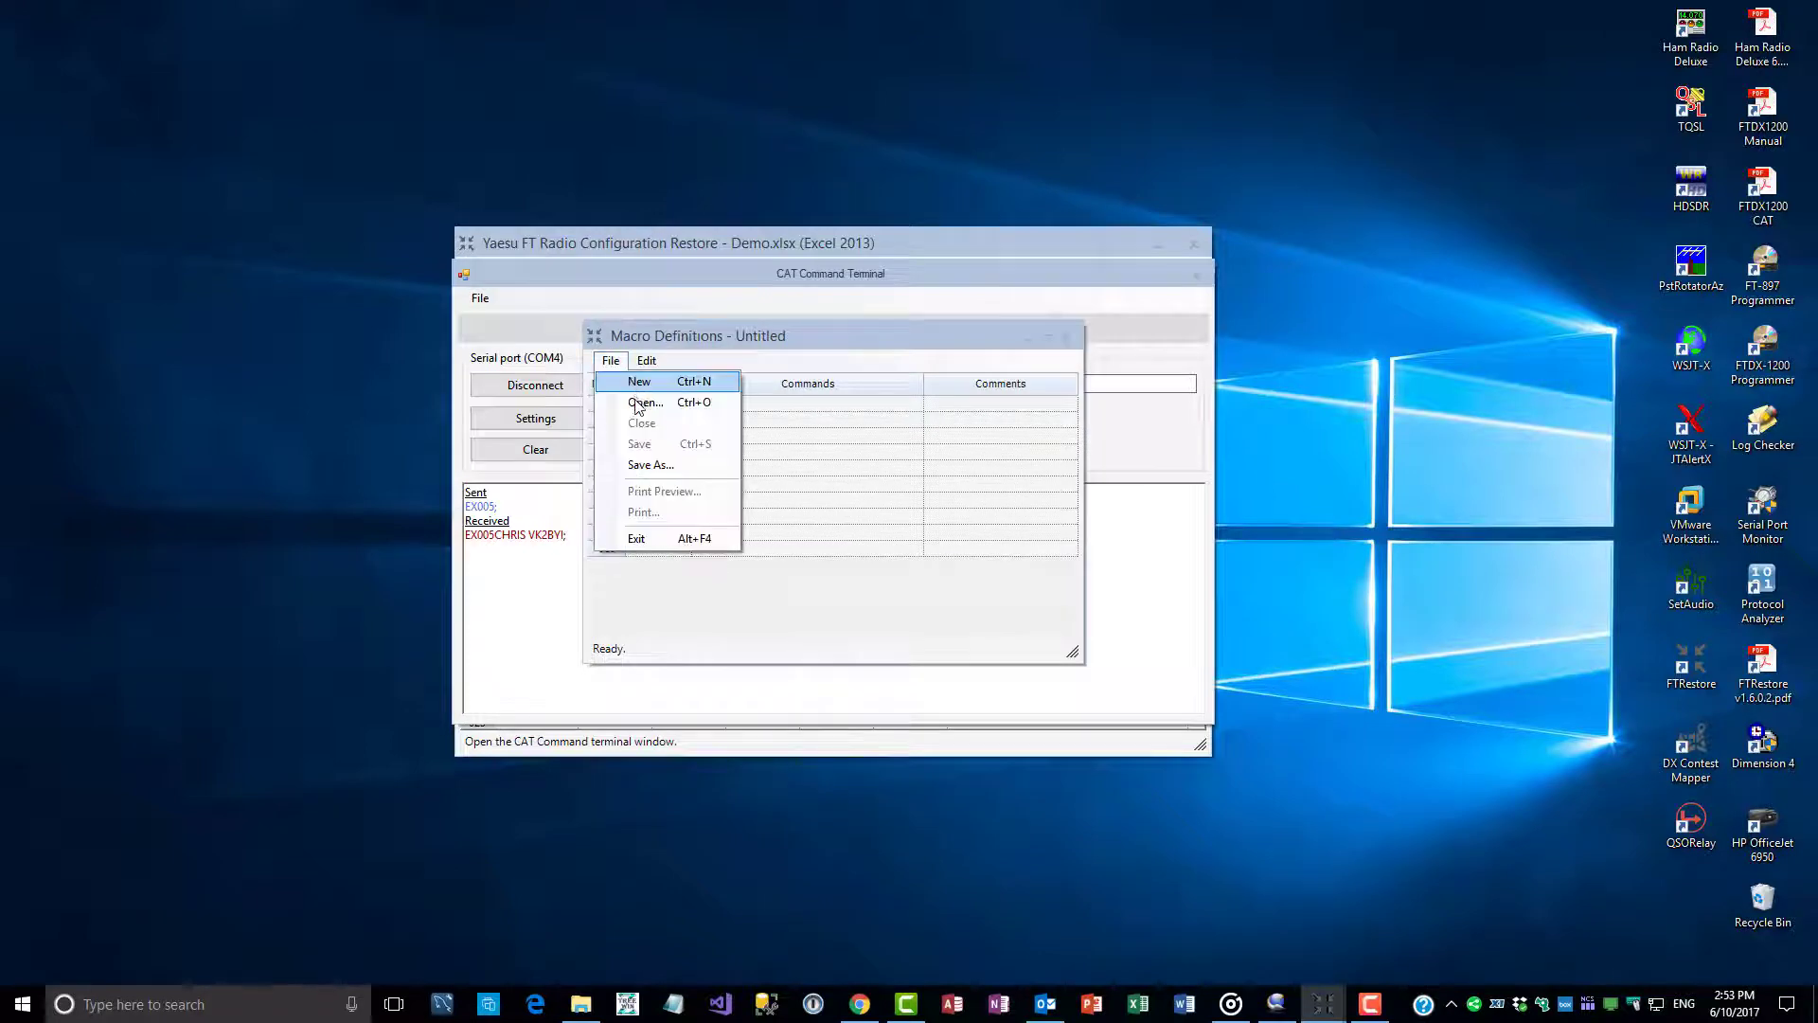
{"action": "left_click", "coordinate": [641, 403]}
{"action": "double_click", "coordinate": [938, 546]}
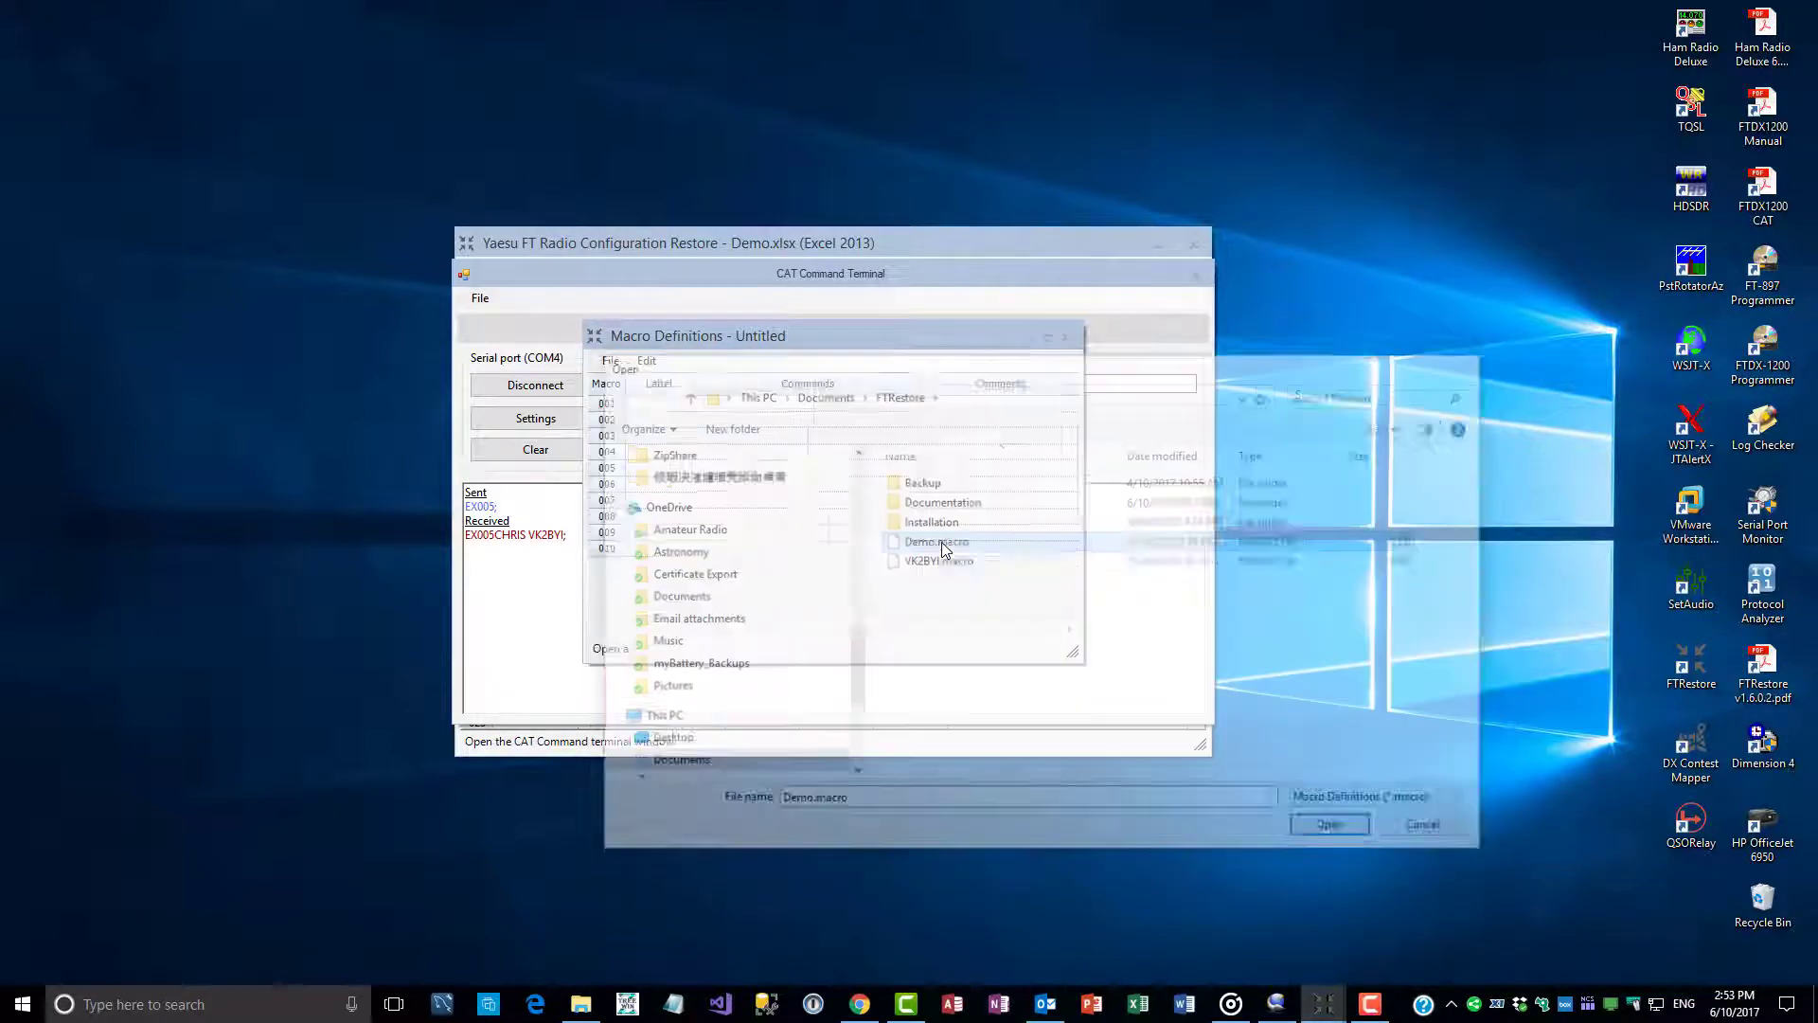
{"action": "left_click", "coordinate": [604, 361]}
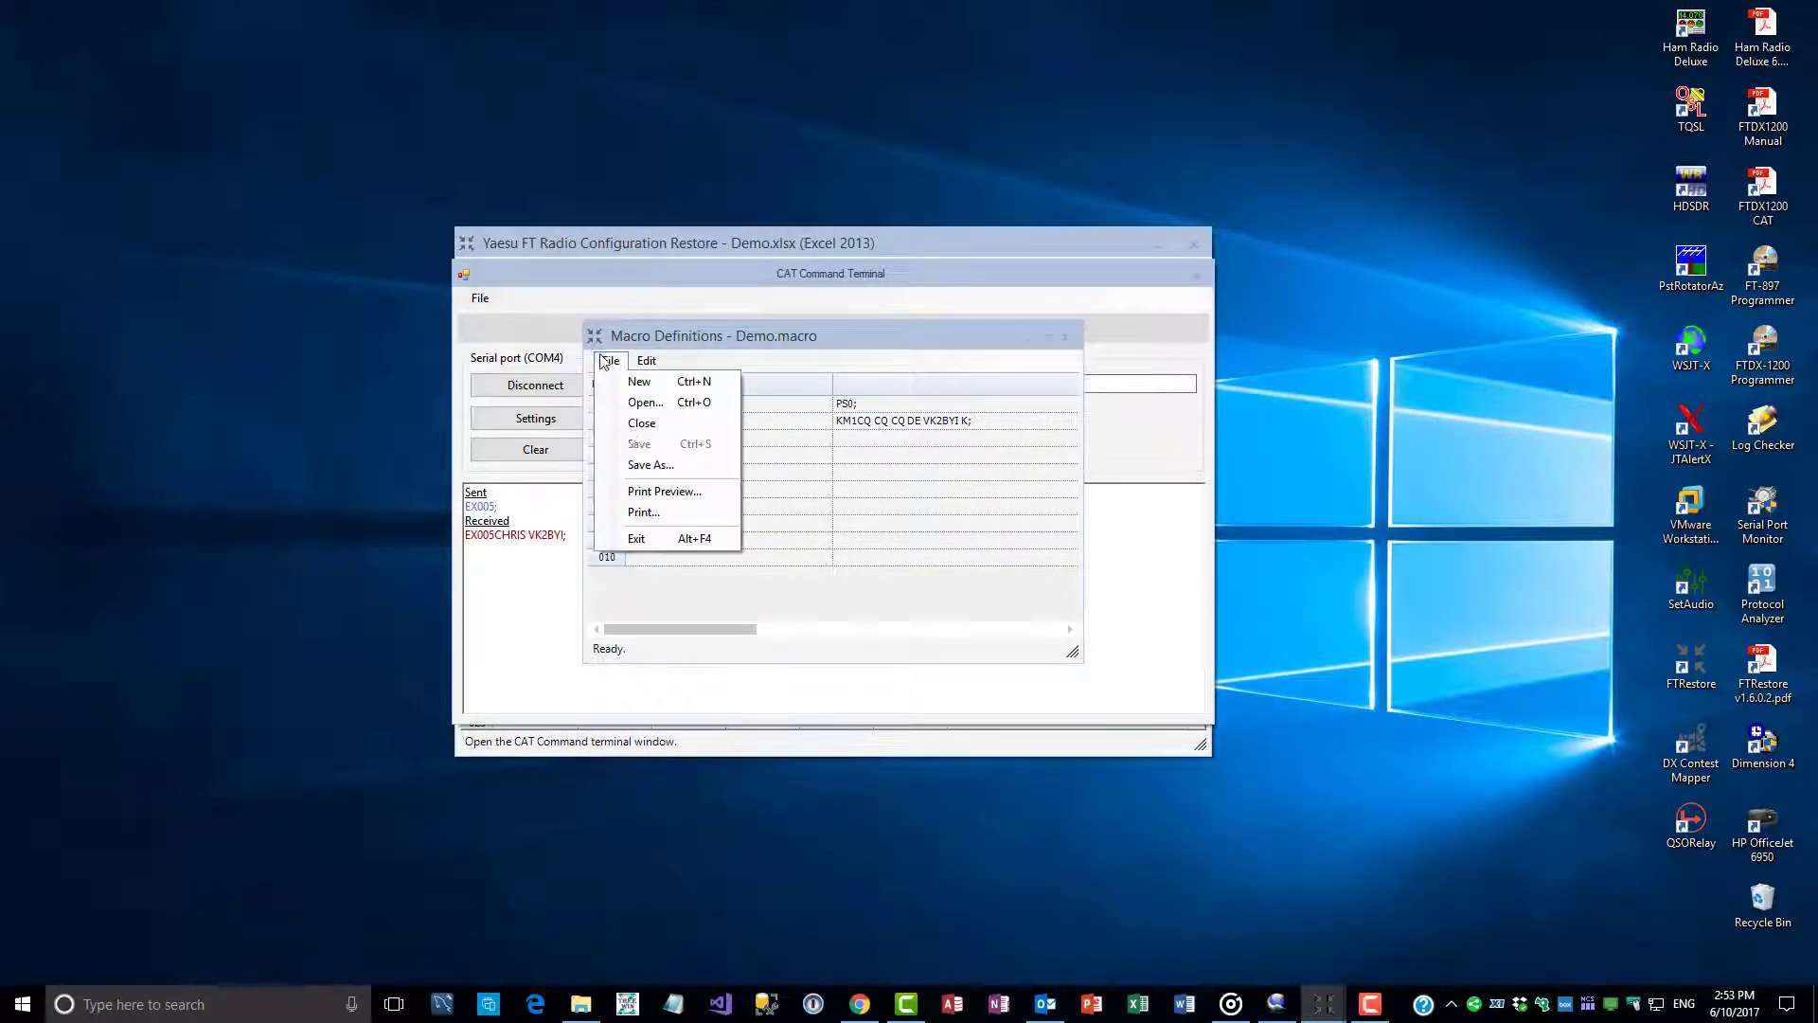
{"action": "left_click", "coordinate": [642, 539]}
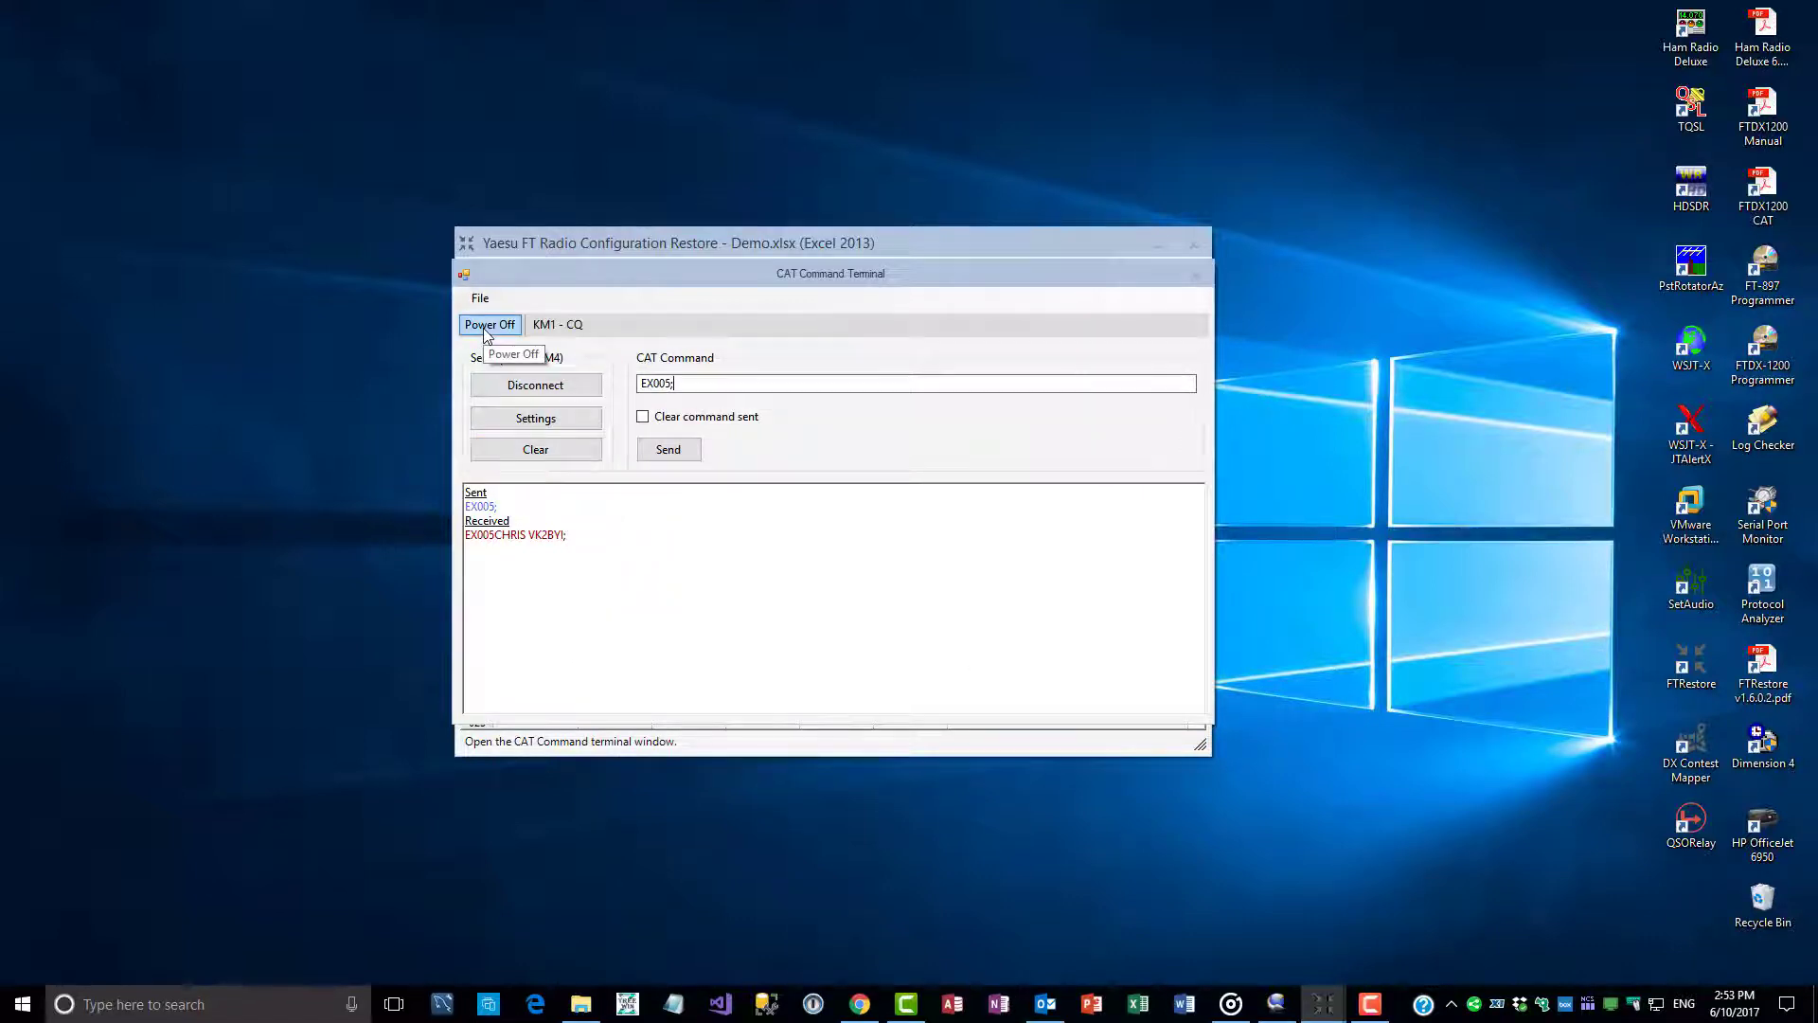
{"action": "left_click", "coordinate": [558, 326]}
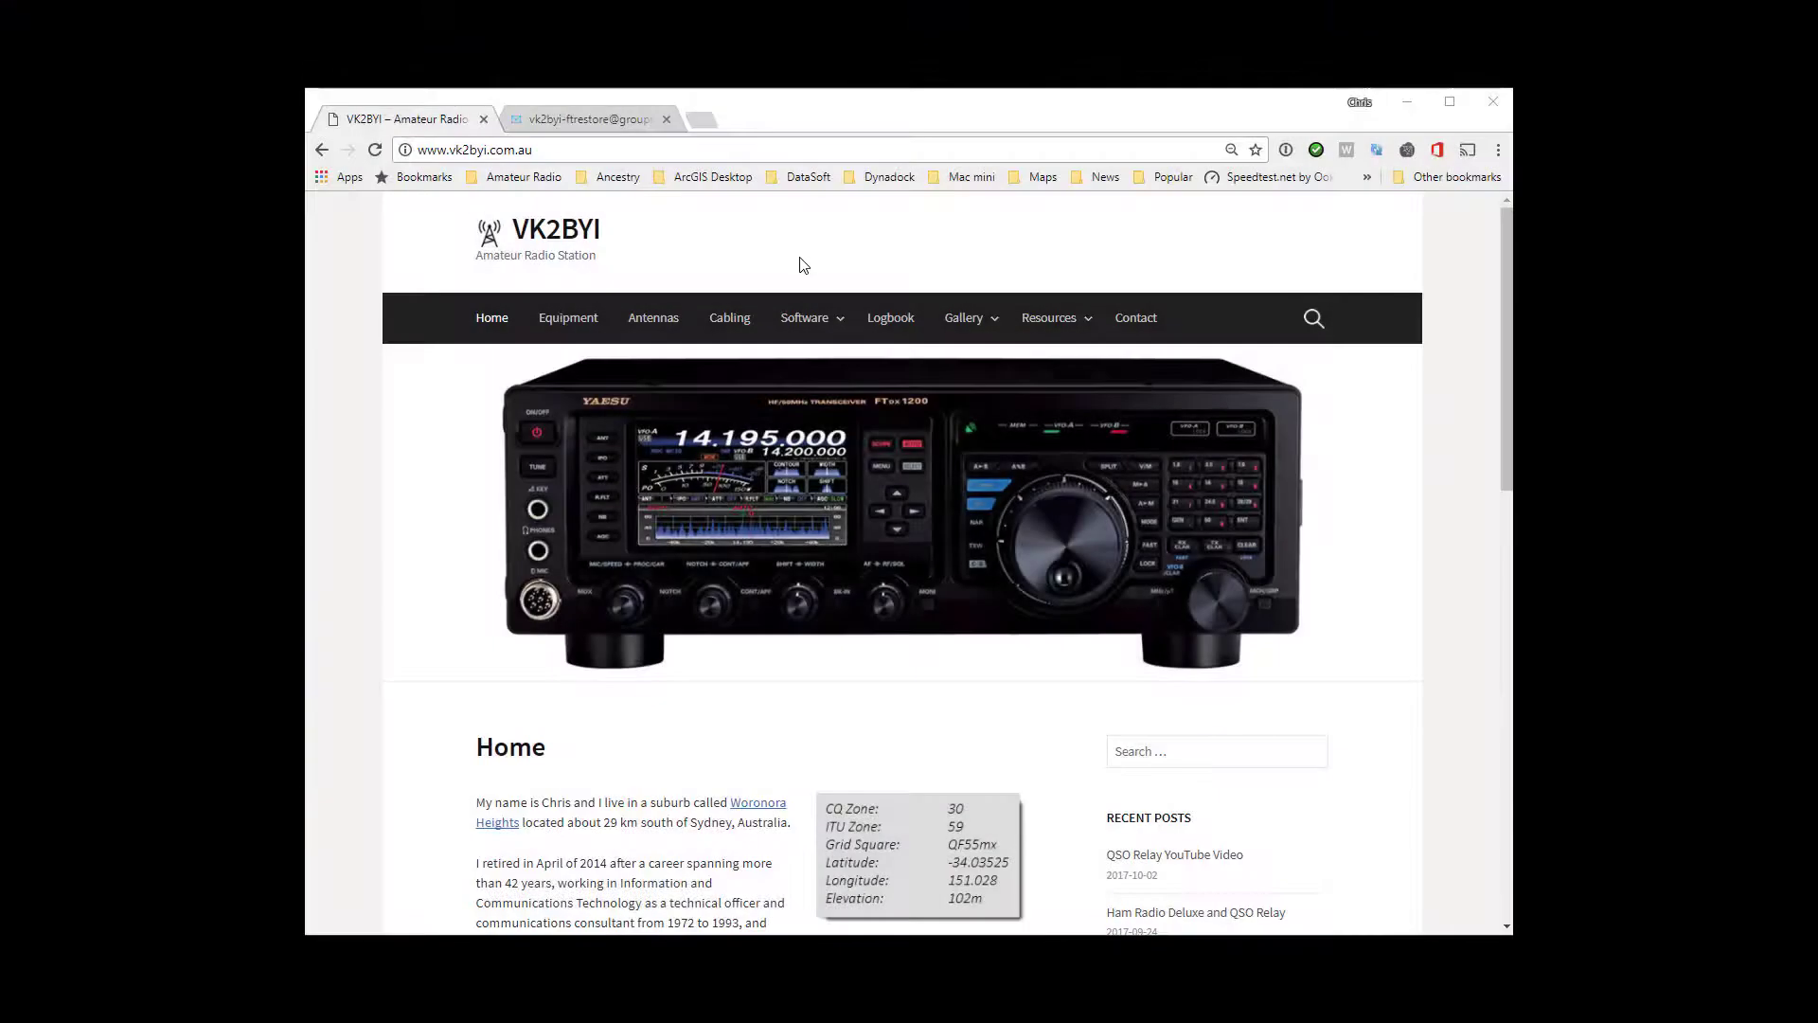
In the web browser, open the site's FTRestore software page, review its download and support sections, and switch to the FTRestore groups.io page.
{"action": "mouse_move", "coordinate": [807, 319]}
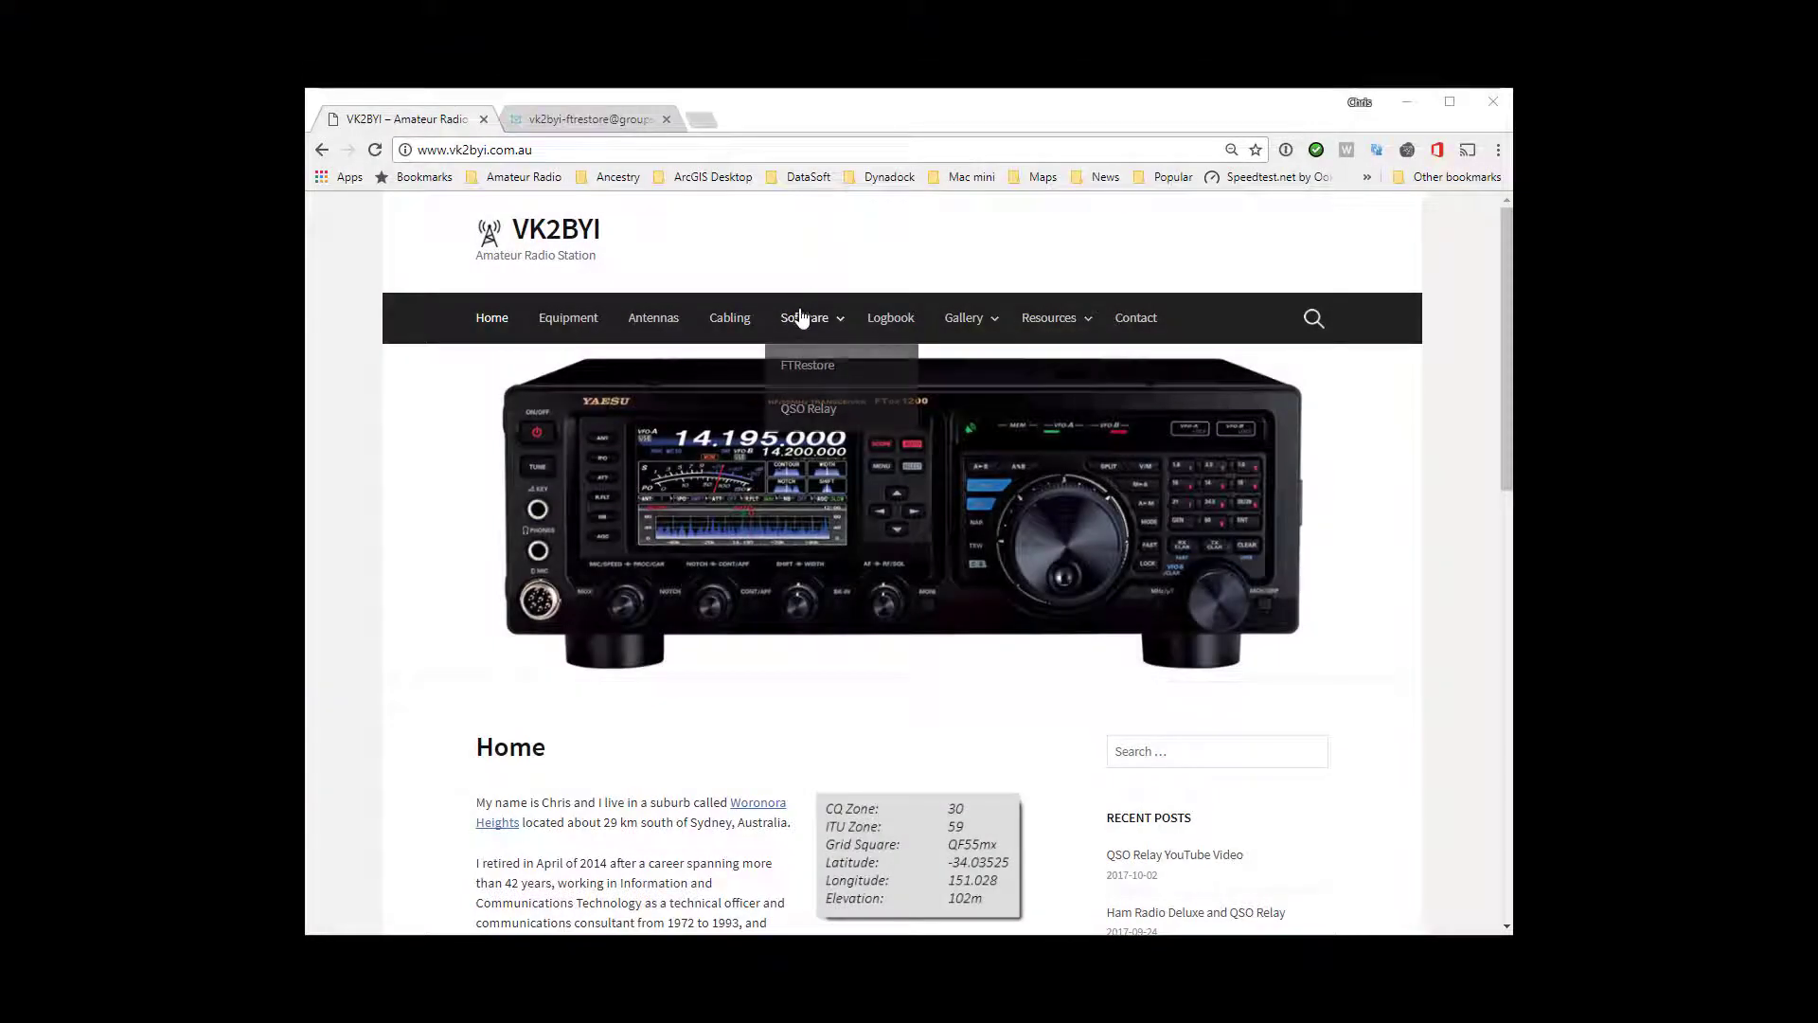
{"action": "left_click", "coordinate": [793, 369]}
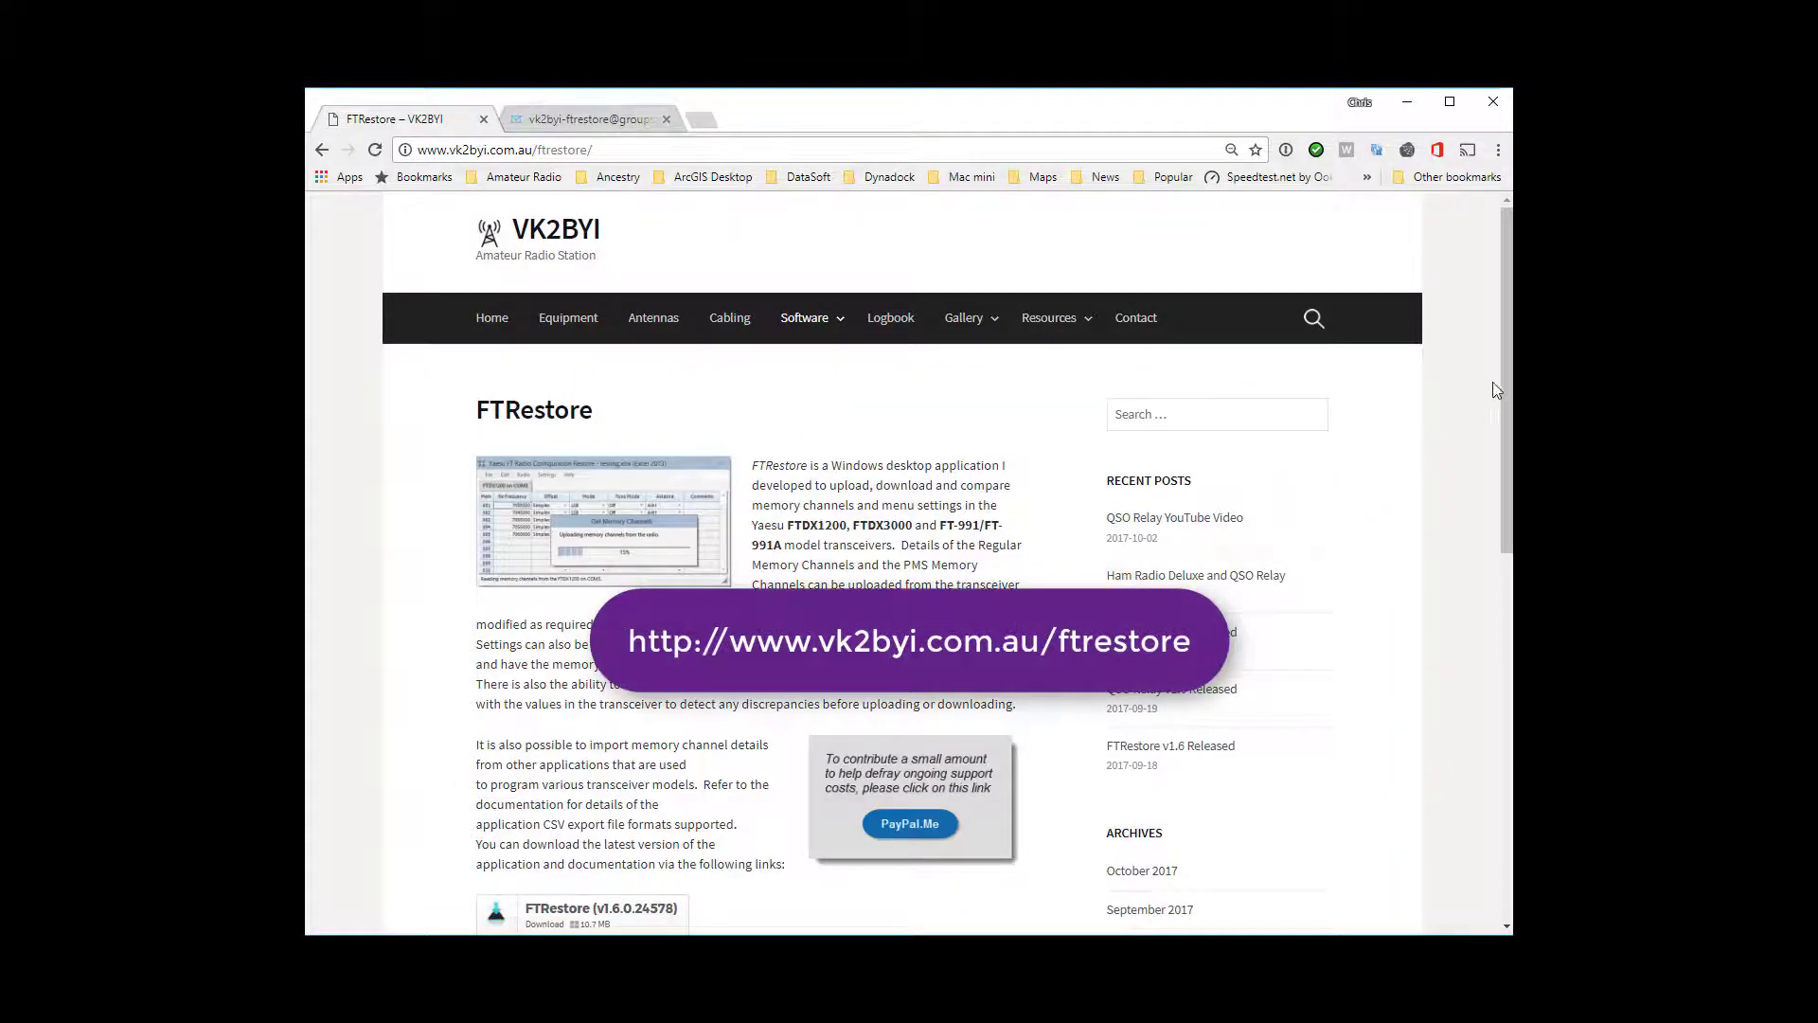
{"action": "scroll", "coordinate": [1504, 370], "scroll_direction": "down", "scroll_amount": 2}
{"action": "scroll", "coordinate": [947, 568], "scroll_direction": "down", "scroll_amount": 5}
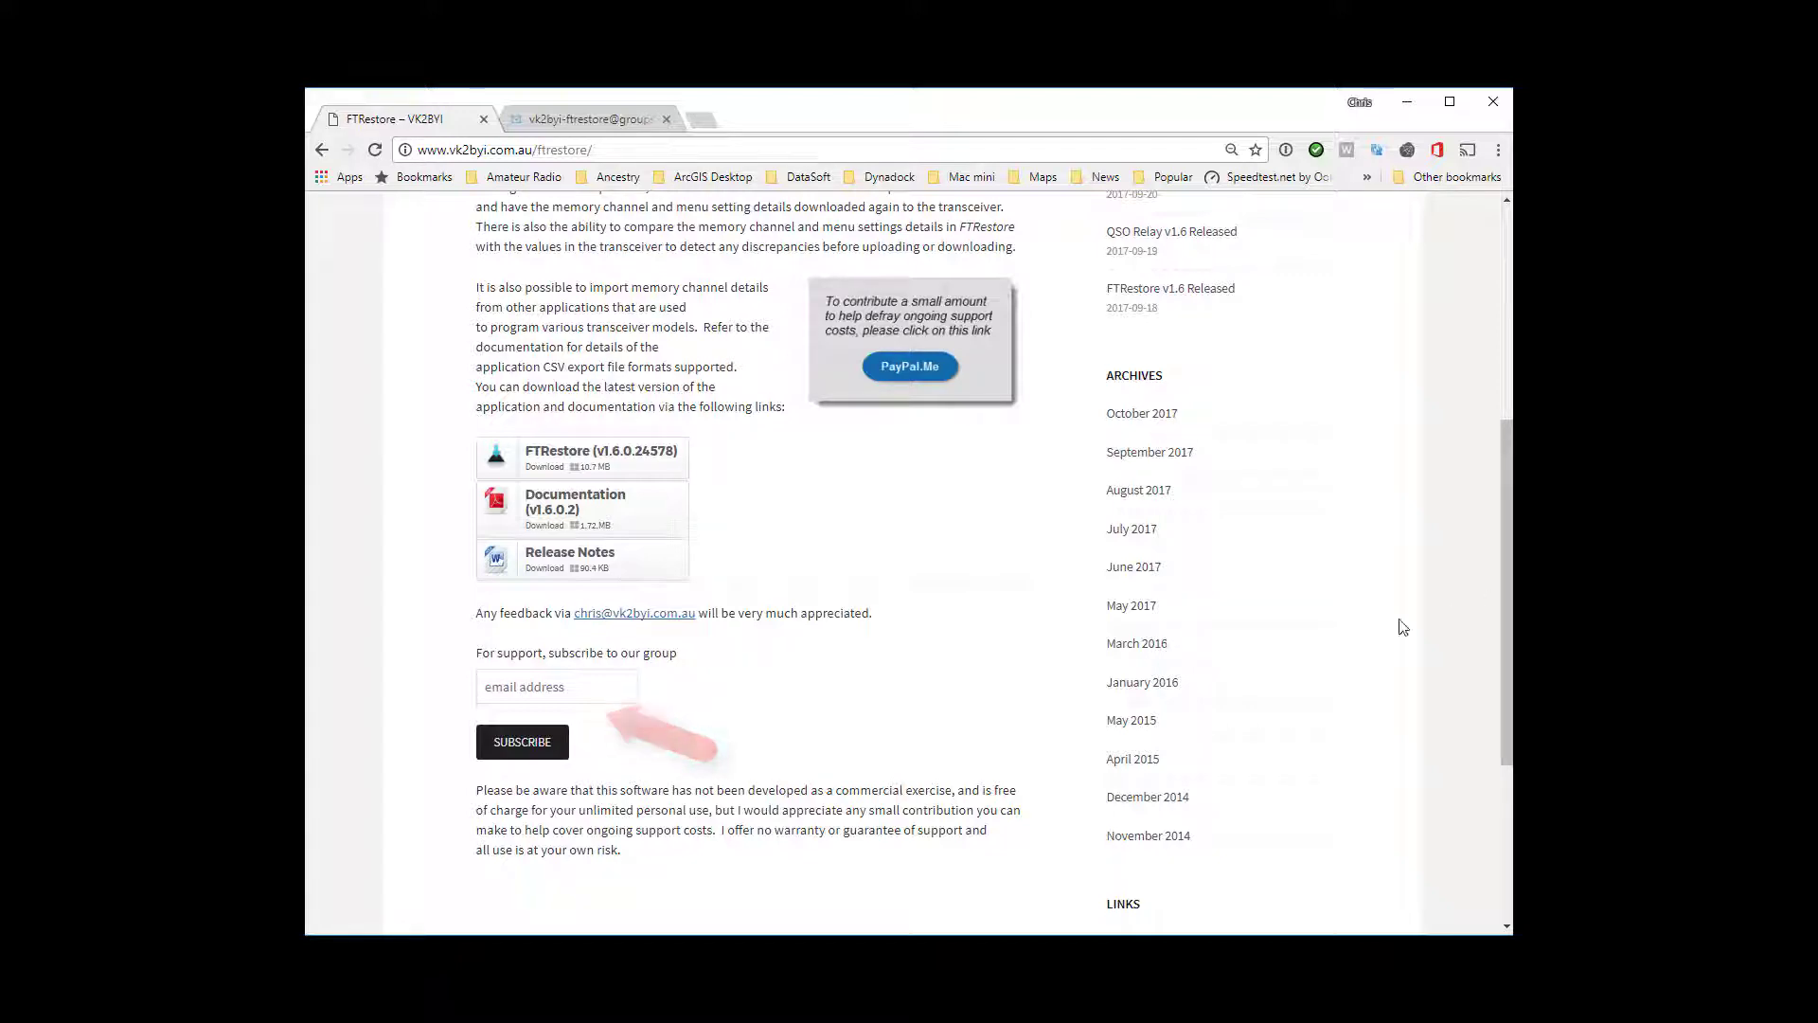
{"action": "left_click", "coordinate": [592, 123]}
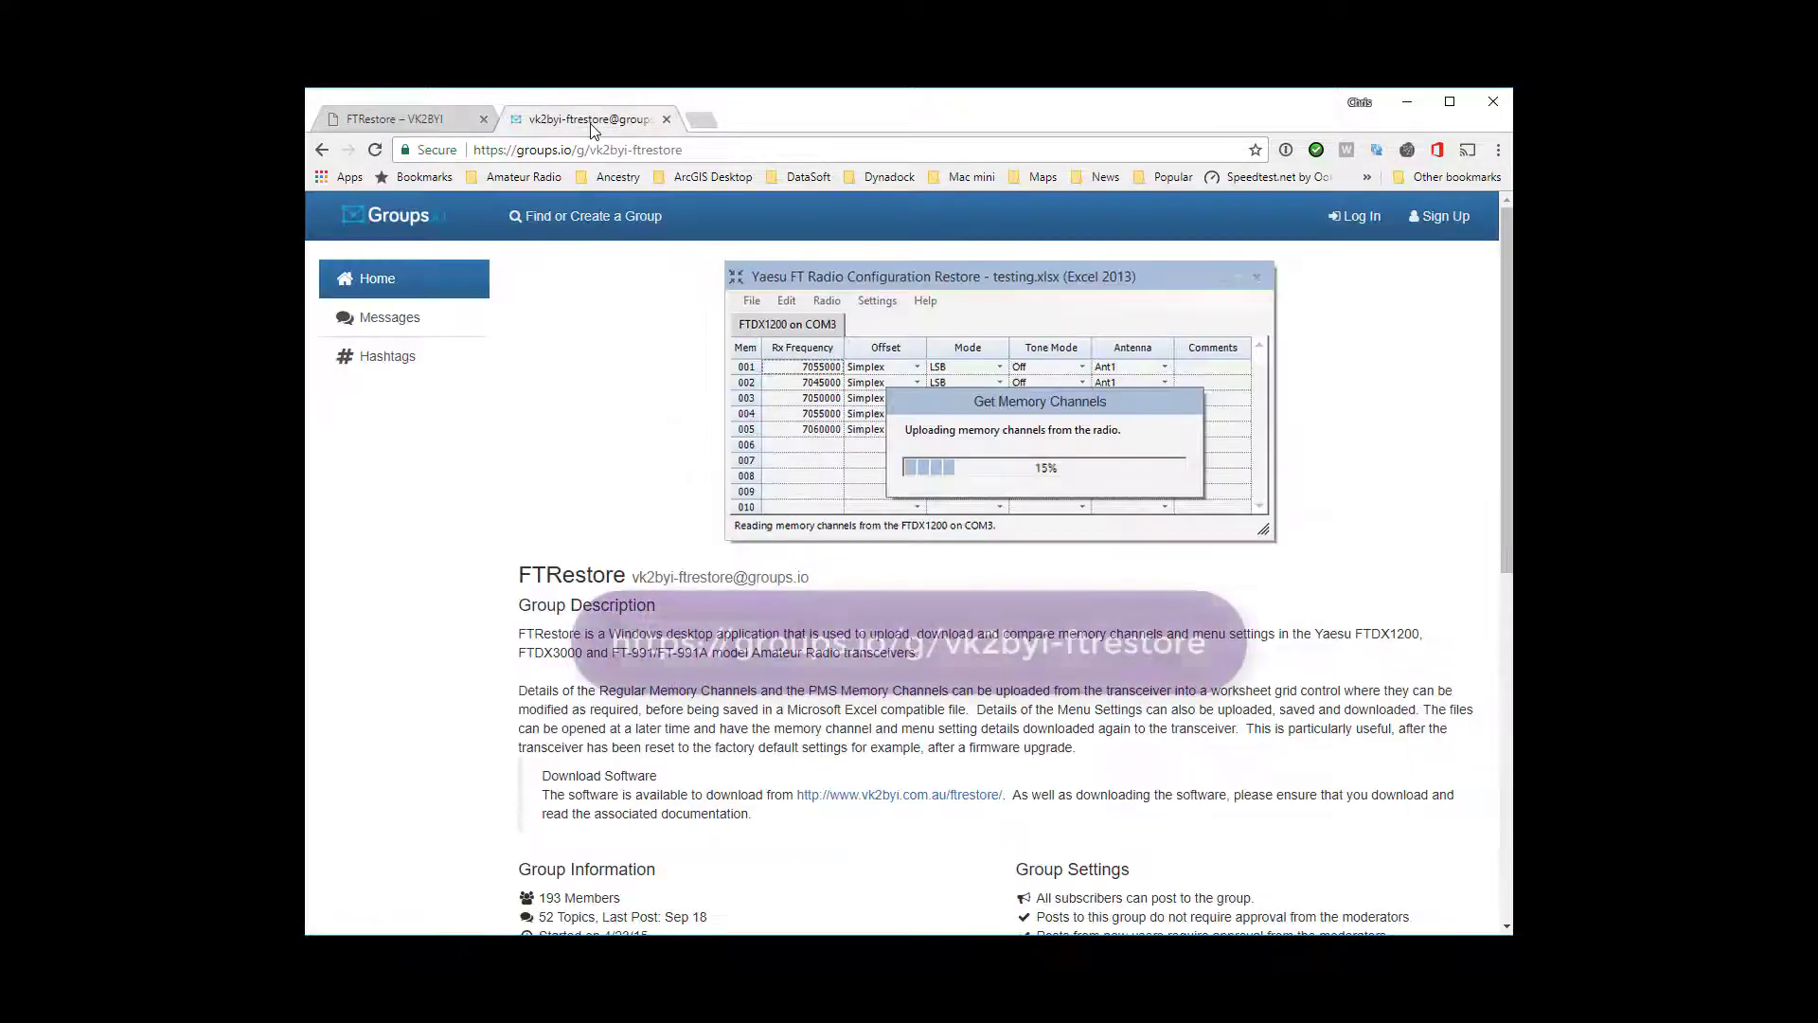